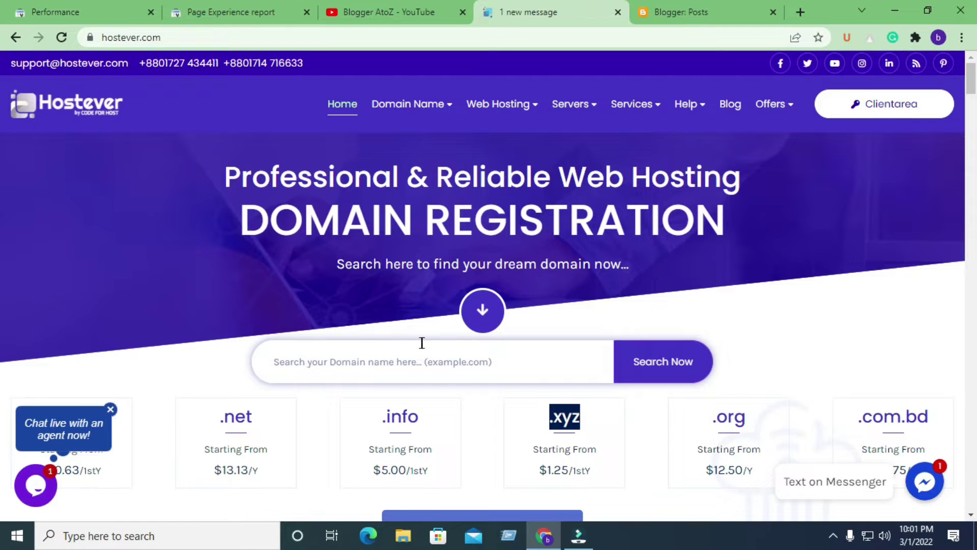
Review the .xyz domain offer on the Hostever home page and close that page.
scroll(422, 343, down, 3)
click(546, 277)
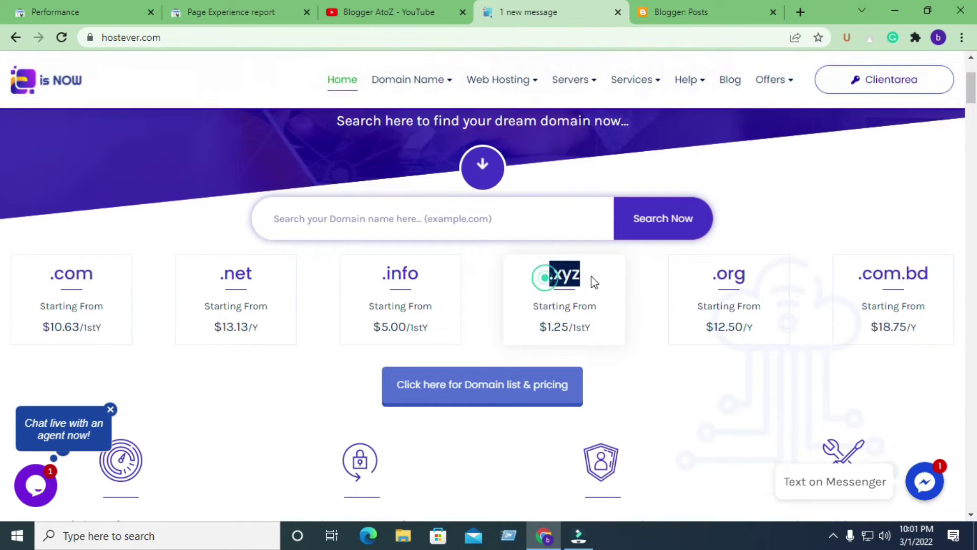
click(618, 11)
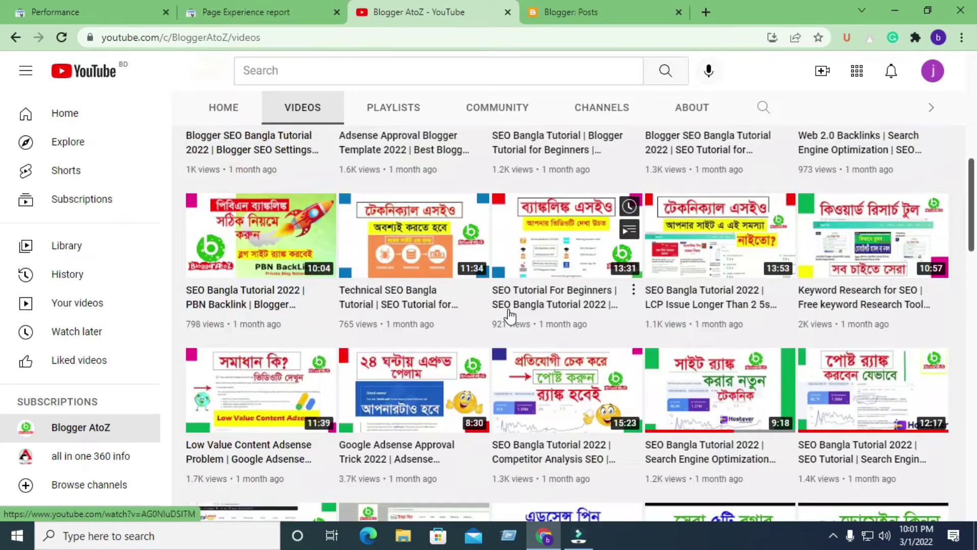
Look through the uploaded videos on the Blogger AtoZ YouTube channel.
scroll(502, 306, up, 10)
scroll(381, 309, down, 5)
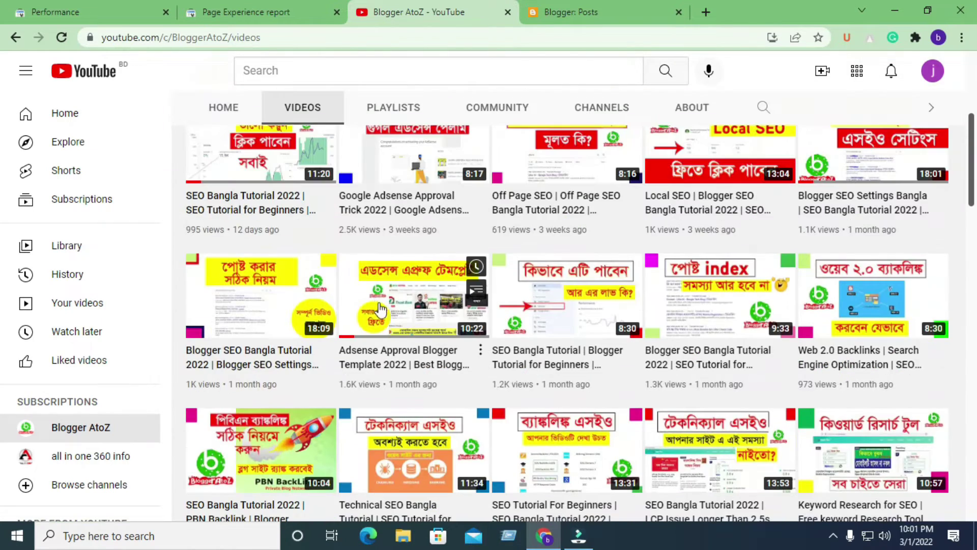
scroll(458, 313, down, 5)
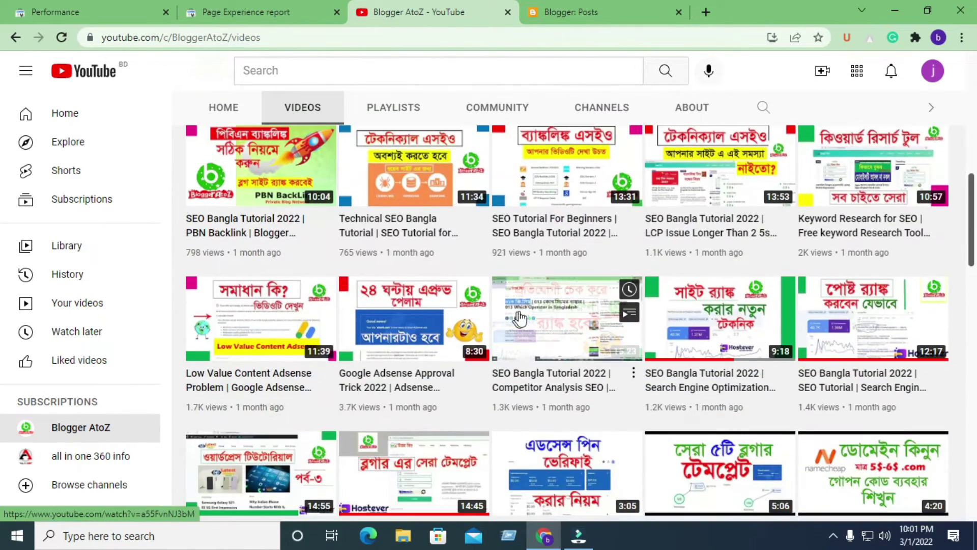
scroll(509, 312, down, 1)
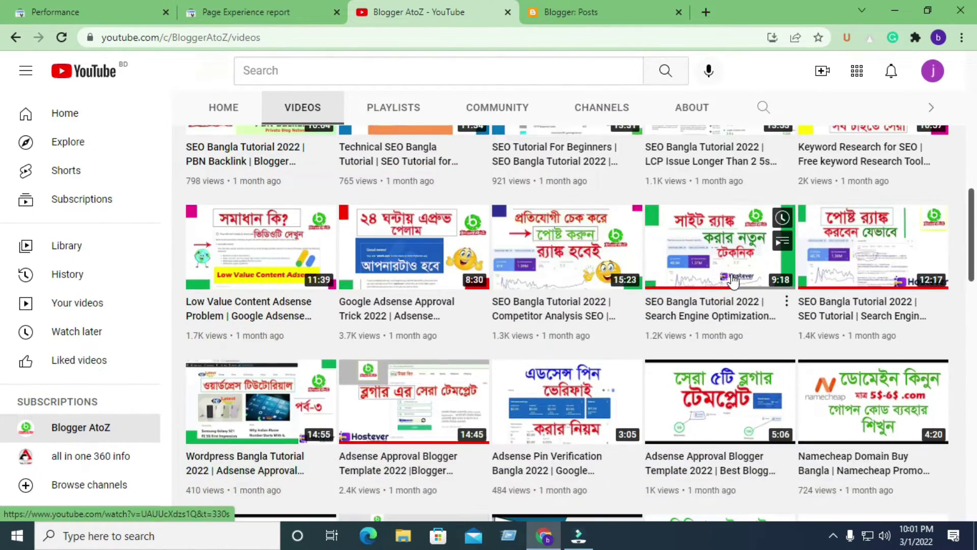
Examine total clicks, total impressions and the search appearance breakdown in the Search Console performance report.
click(106, 7)
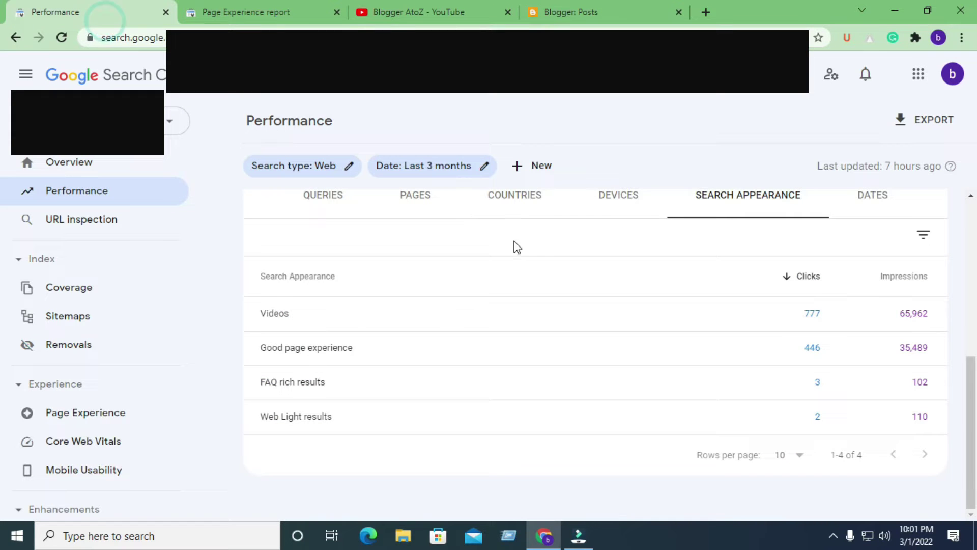
scroll(588, 332, up, 5)
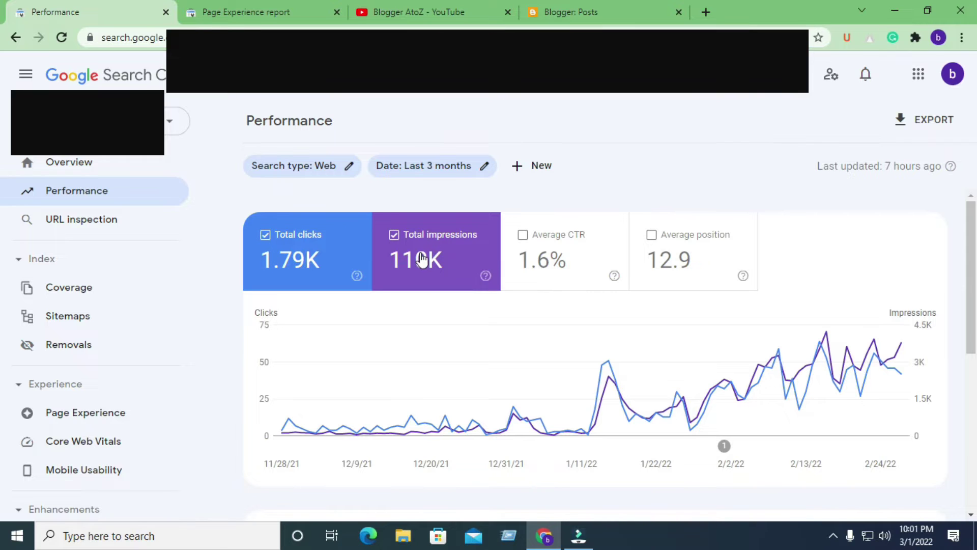
mouse_move(423, 271)
scroll(502, 279, down, 5)
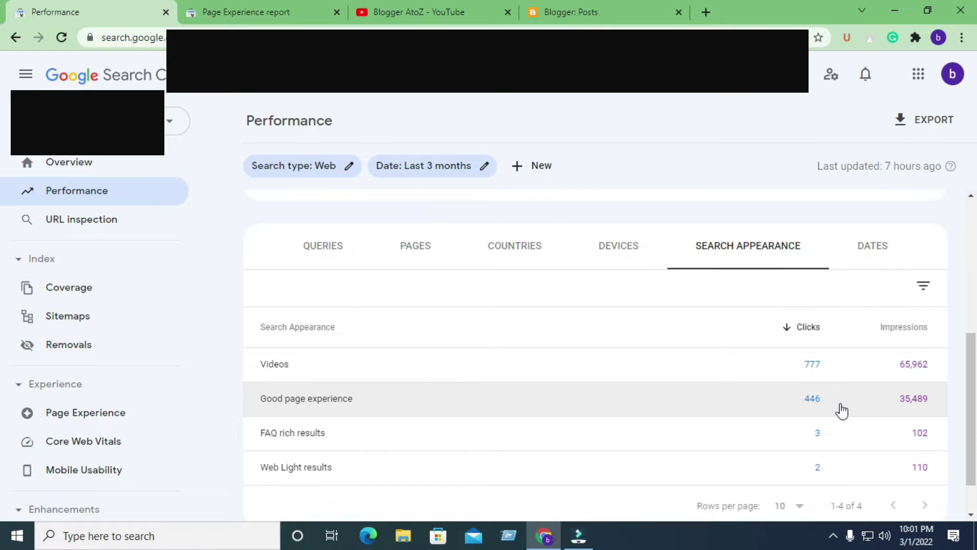
scroll(407, 283, up, 5)
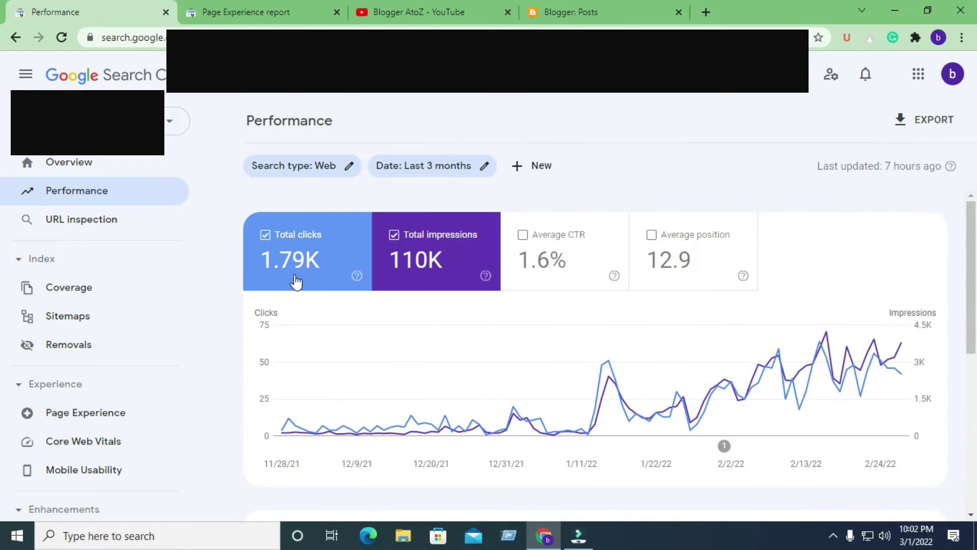
scroll(677, 343, down, 5)
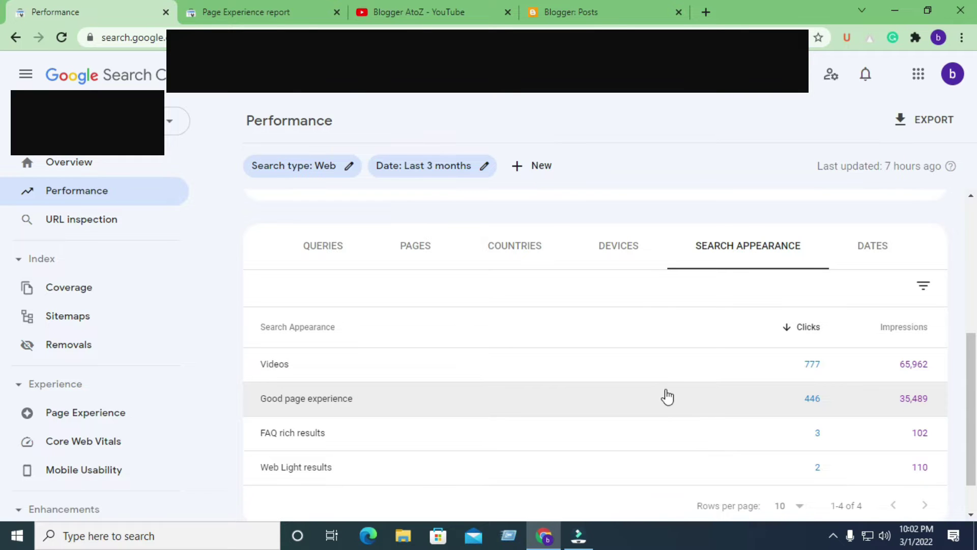
Examine the page experience report's mobile signals, good URLs share and total impressions of good URLs.
click(236, 18)
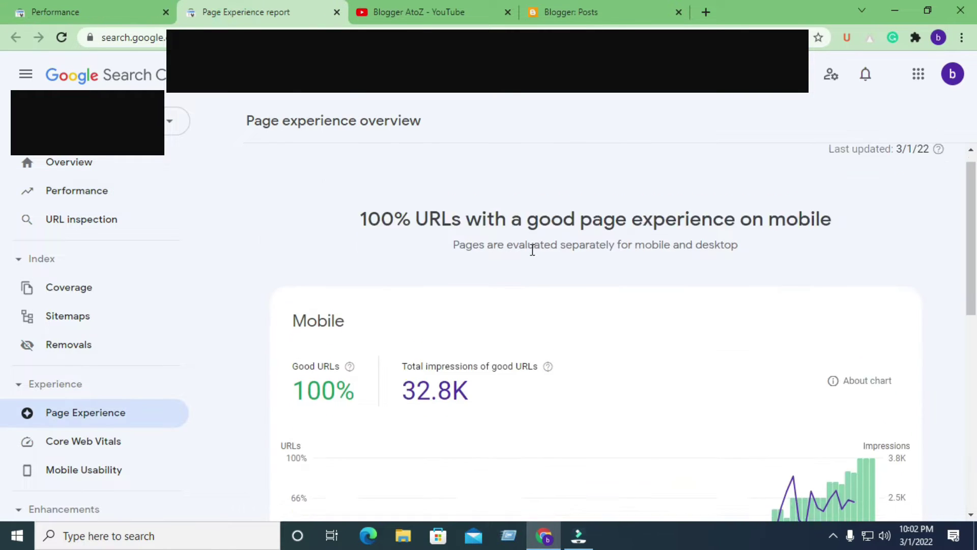
scroll(530, 246, down, 10)
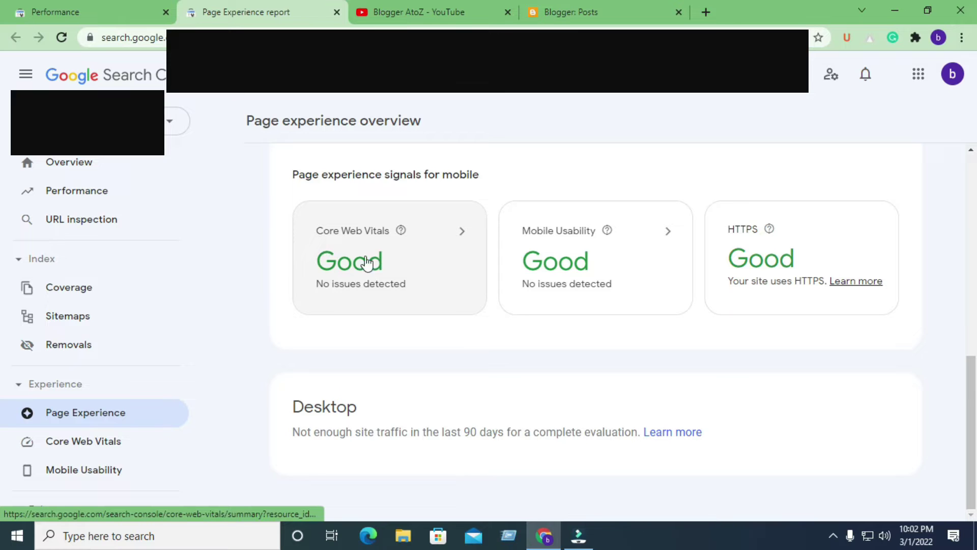
scroll(421, 270, up, 8)
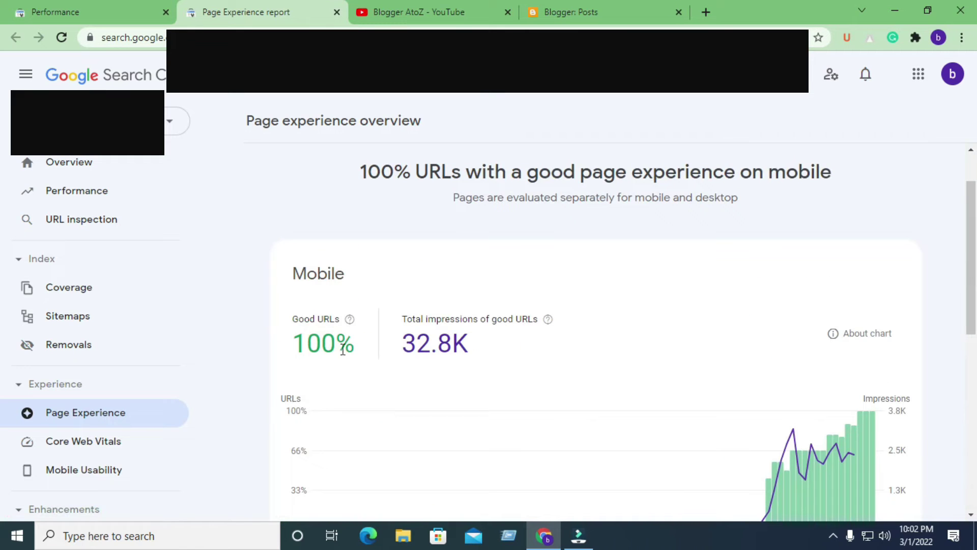
double_click(404, 344)
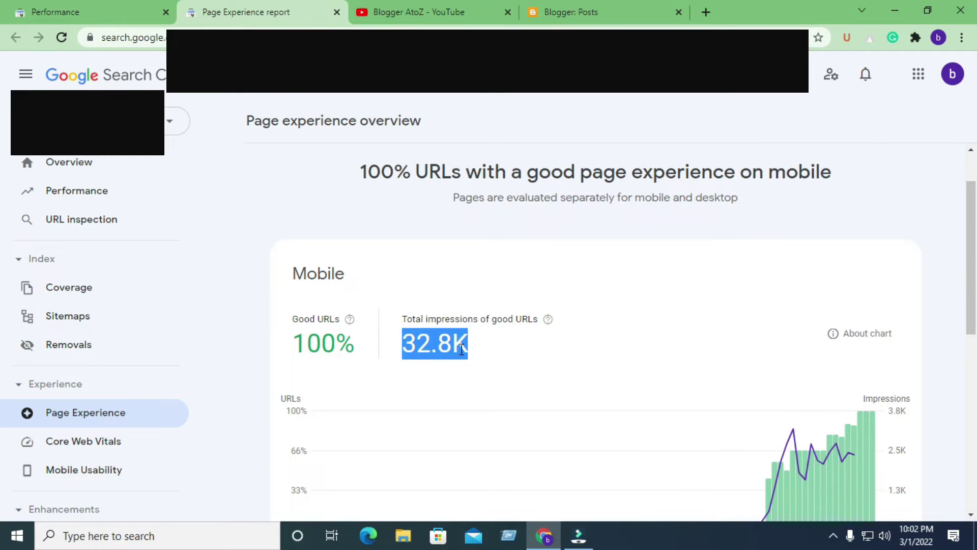
click(461, 349)
Compare the performance report's Good page experience entry with the mobile impressions, chart and signals in the page experience report.
click(92, 11)
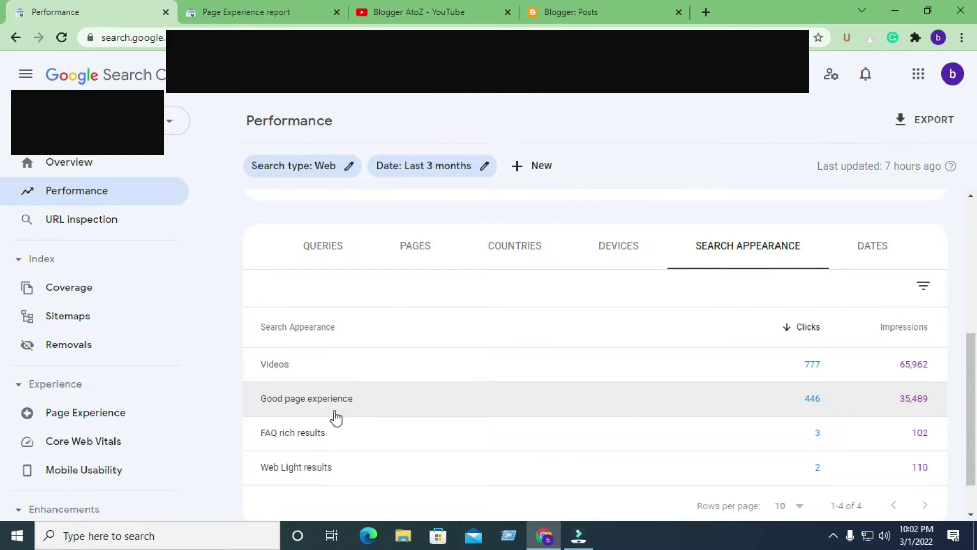
click(201, 15)
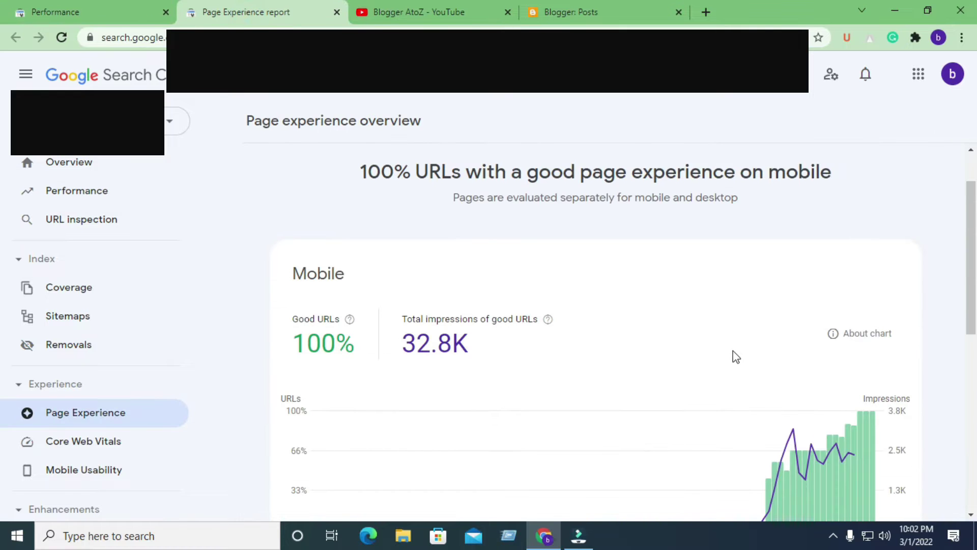
drag(403, 274, 471, 275)
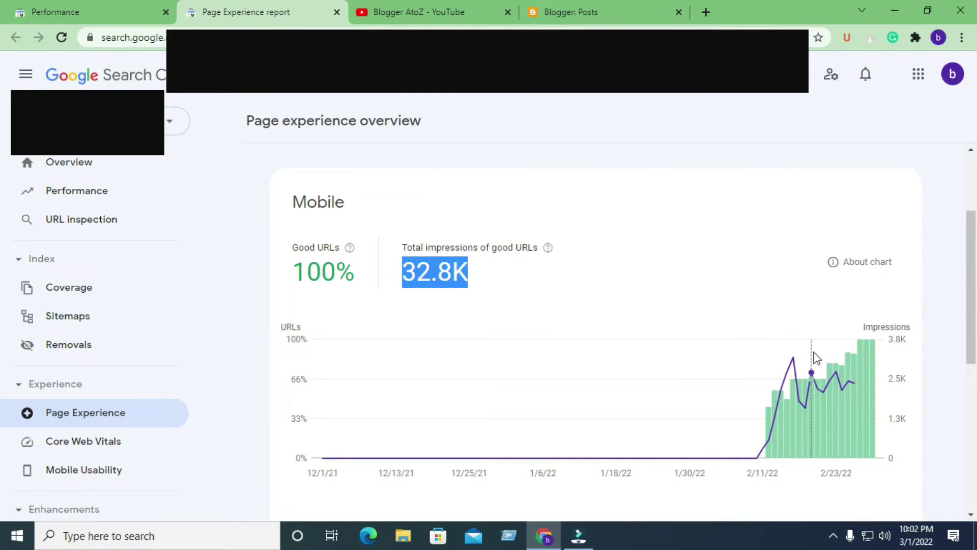
scroll(549, 273, up, 2)
scroll(509, 291, down, 6)
scroll(433, 290, down, 2)
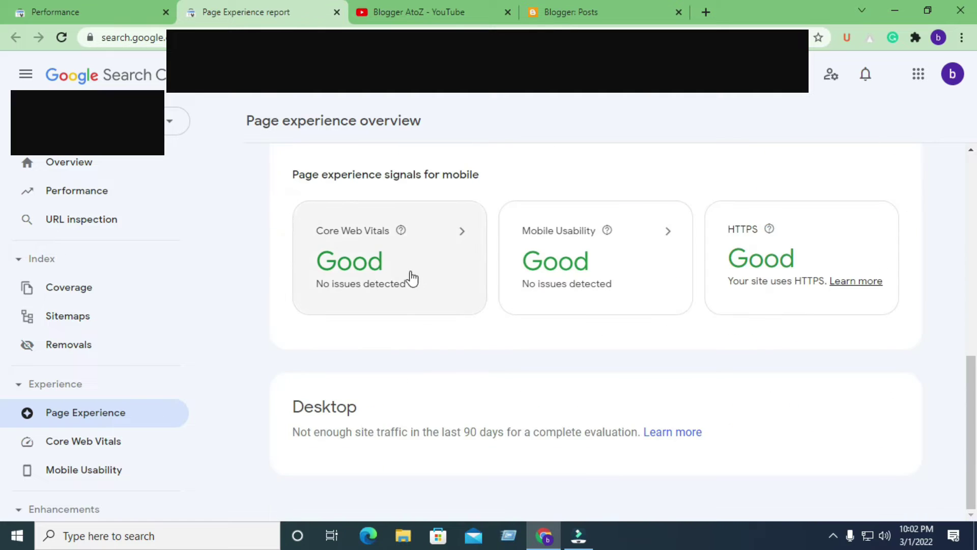
scroll(516, 297, up, 7)
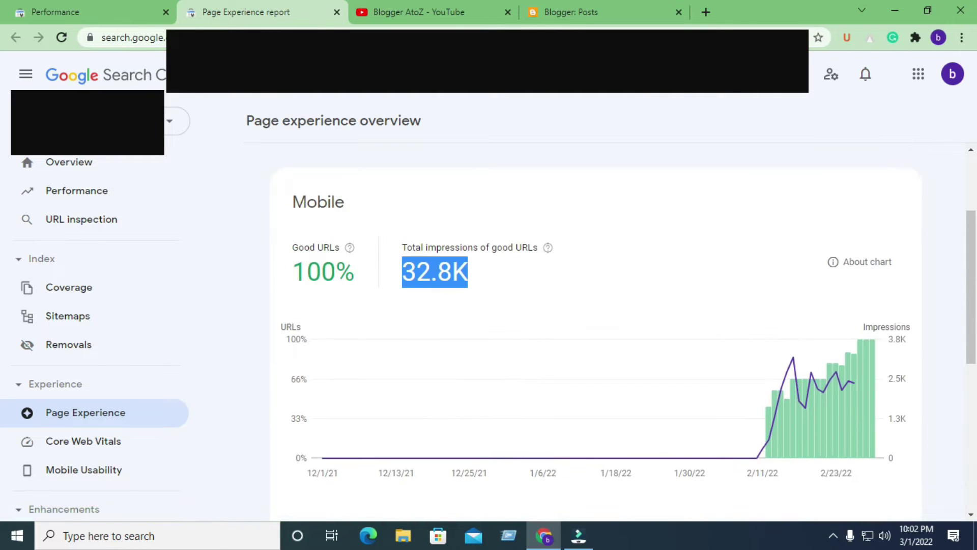
Return to the performance report and check the Videos entry under search appearance.
click(126, 12)
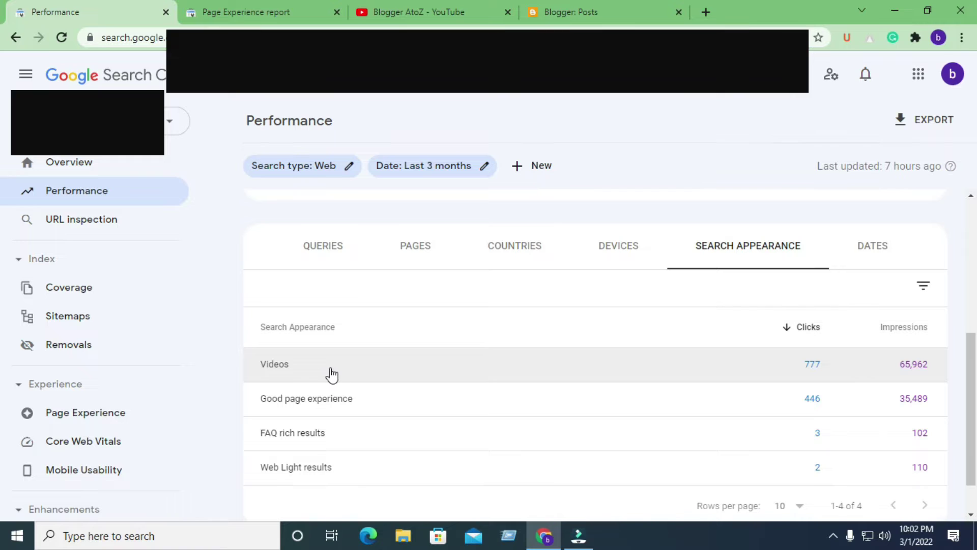
scroll(393, 376, up, 1)
scroll(388, 375, down, 1)
scroll(437, 372, up, 1)
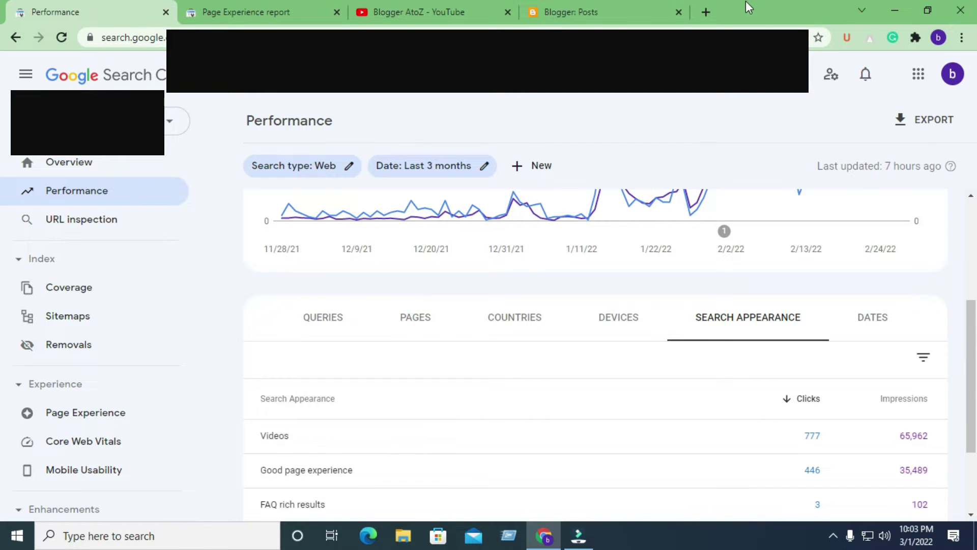
Search Google for "search console" in a new tab and show only the video results.
click(706, 13)
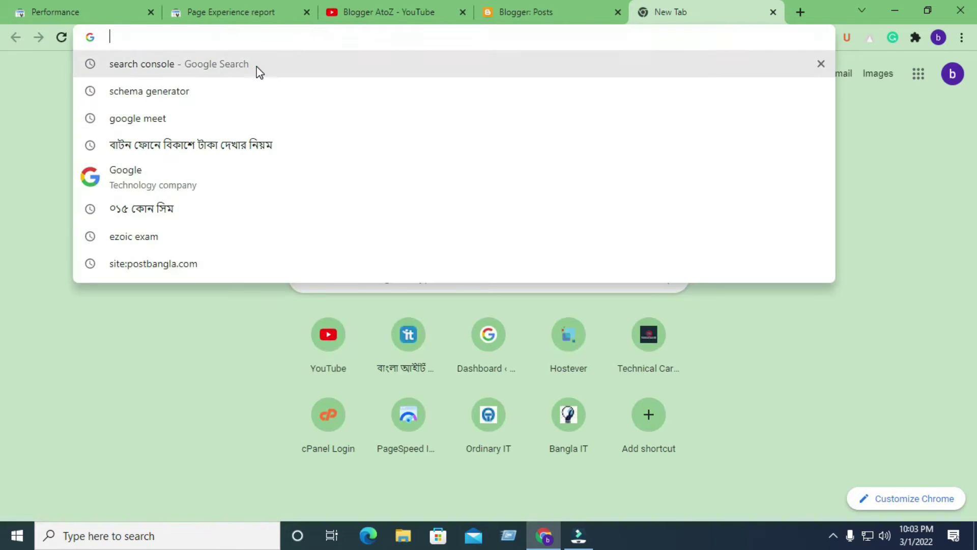
click(256, 65)
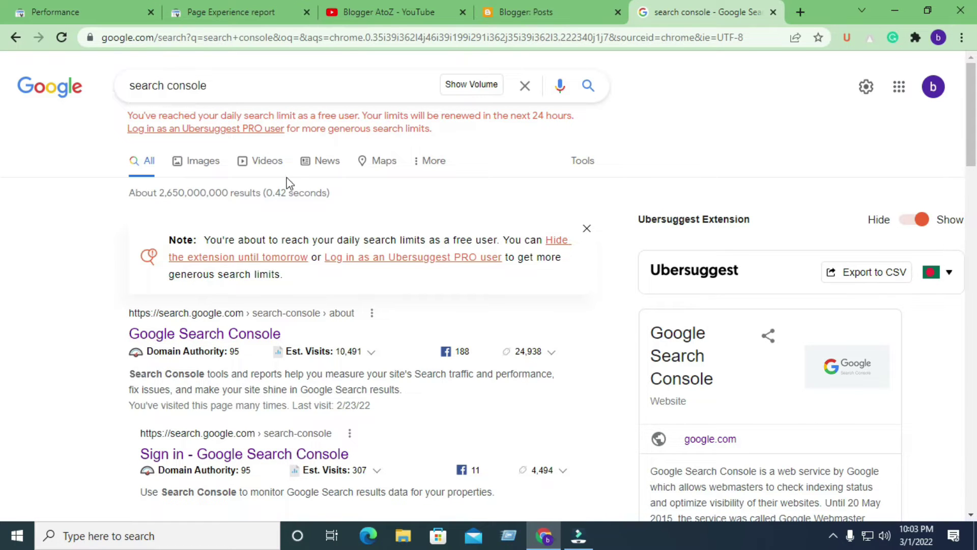
click(266, 163)
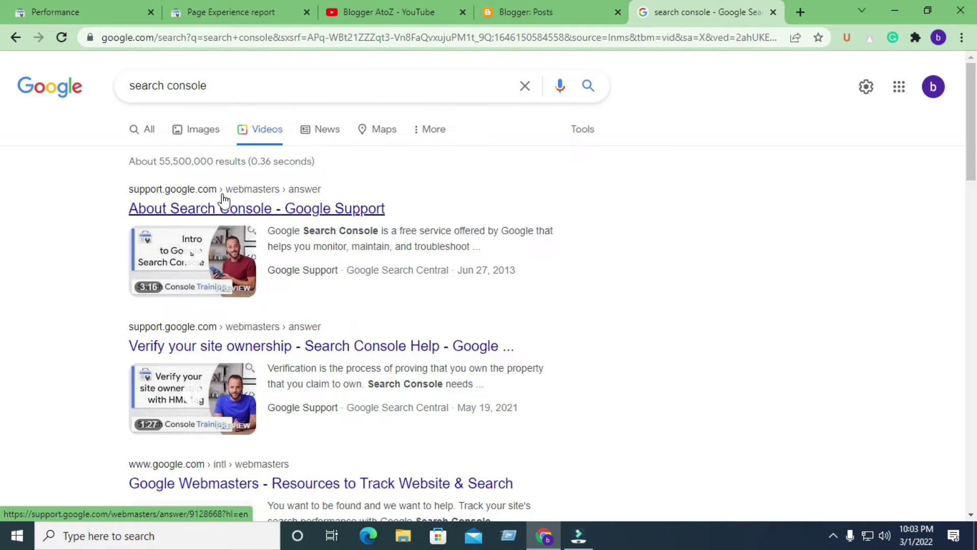
click(171, 201)
Open the "hello" post in Blogger for editing and place the cursor at the end of its first paragraph.
click(528, 11)
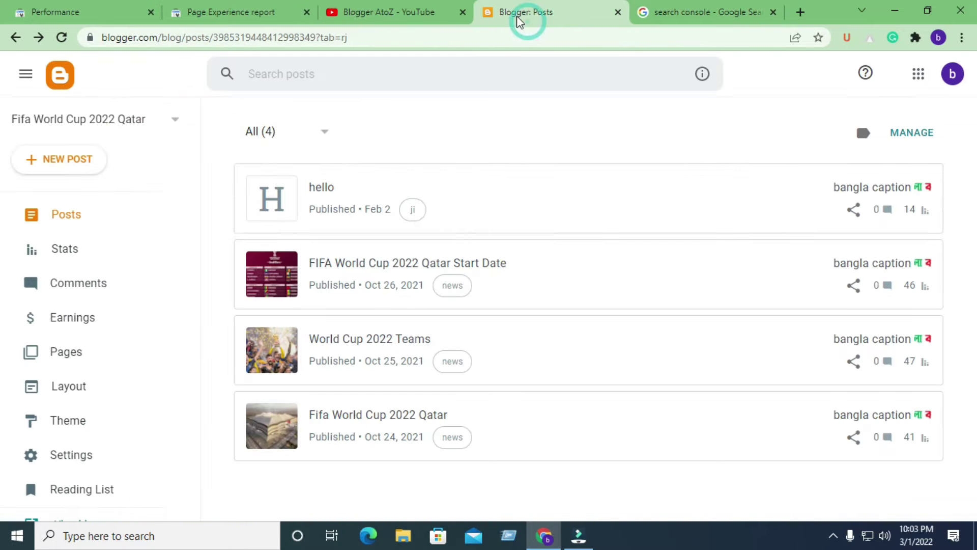
click(363, 196)
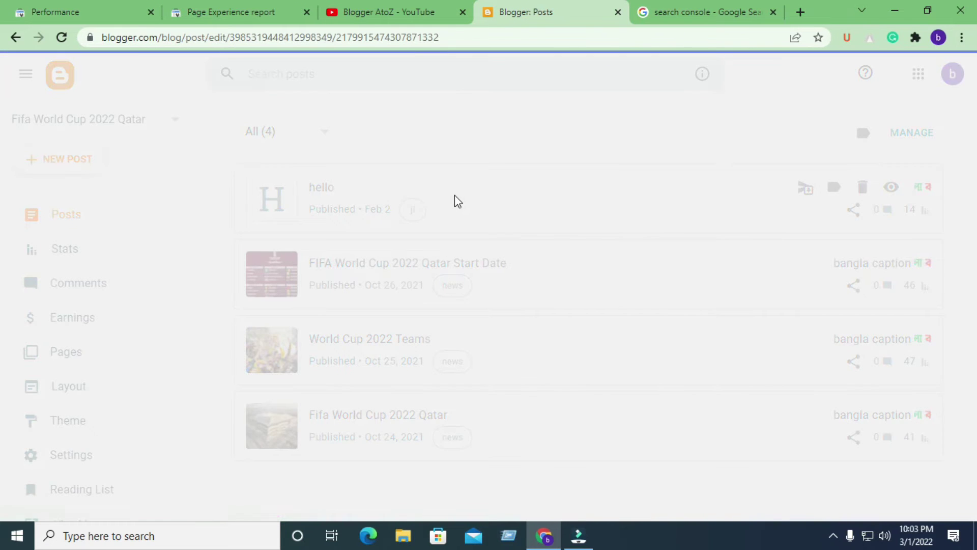
click(323, 277)
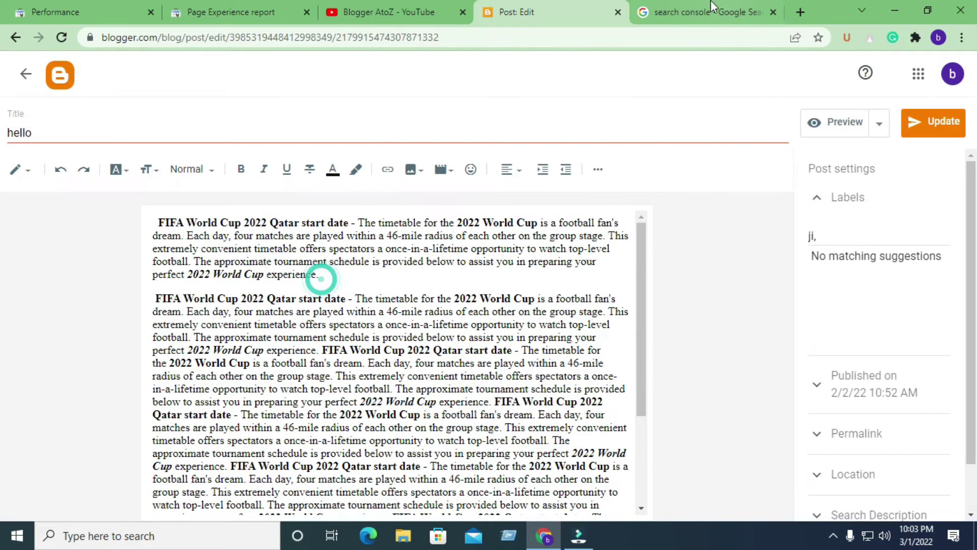
Compare the Google video results with the Blogger post and highlight the post's first paragraph as the spot under discussion.
click(709, 12)
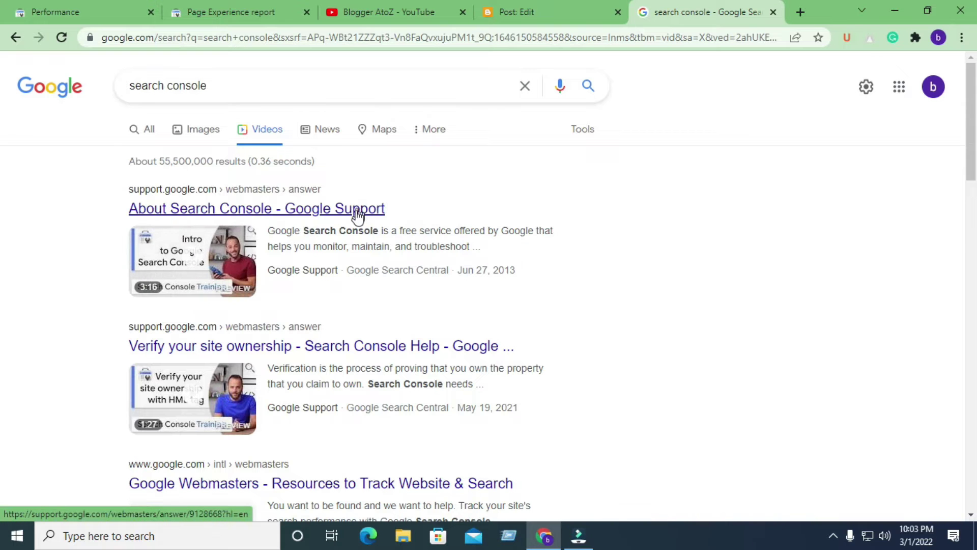
click(527, 11)
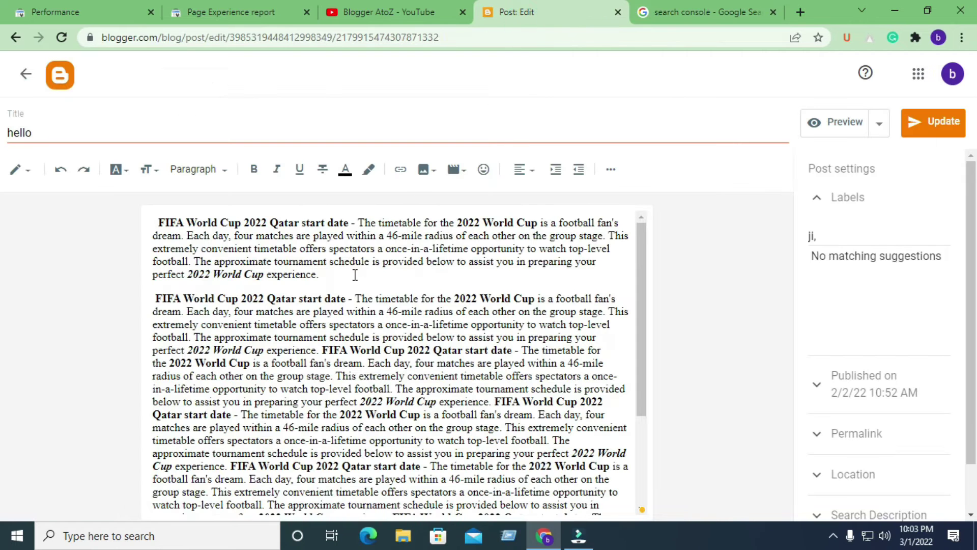
click(672, 10)
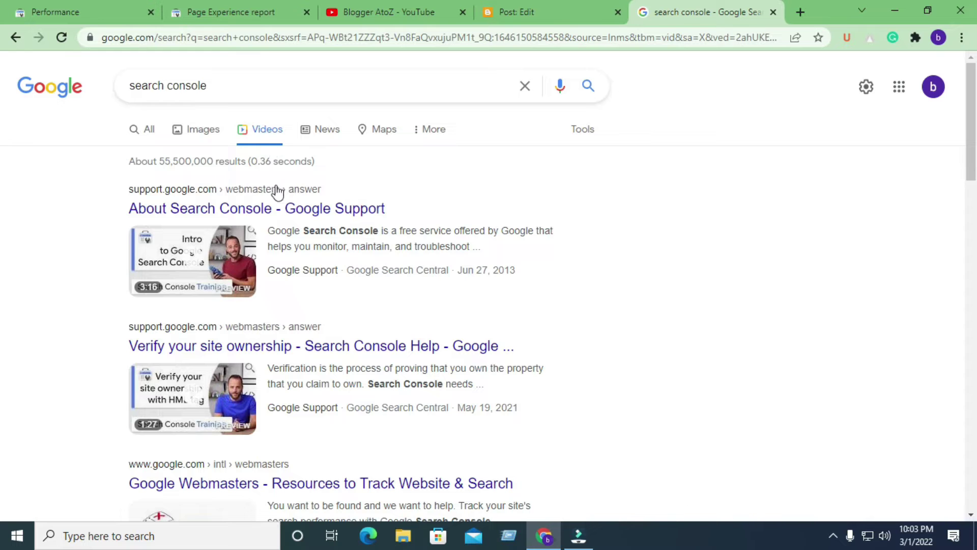
click(525, 16)
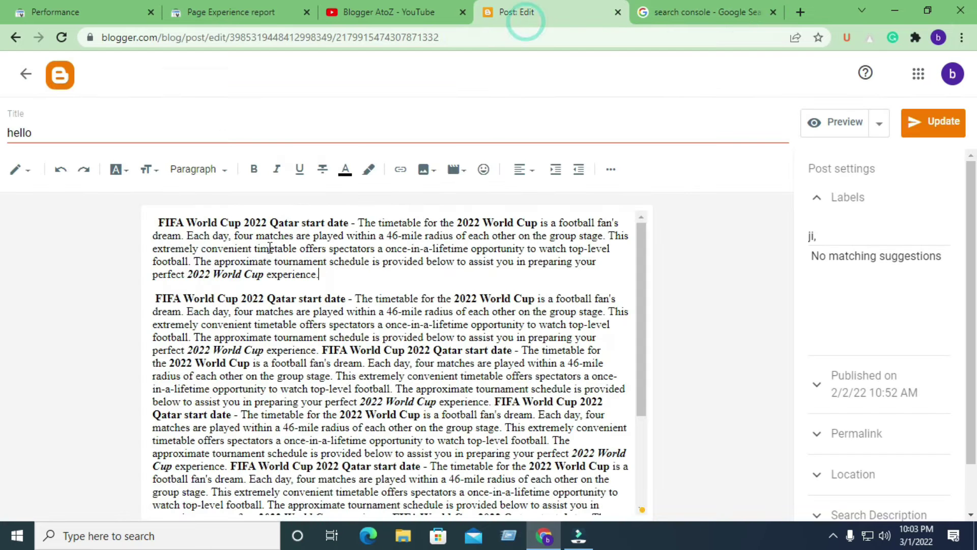
drag(324, 279, 154, 222)
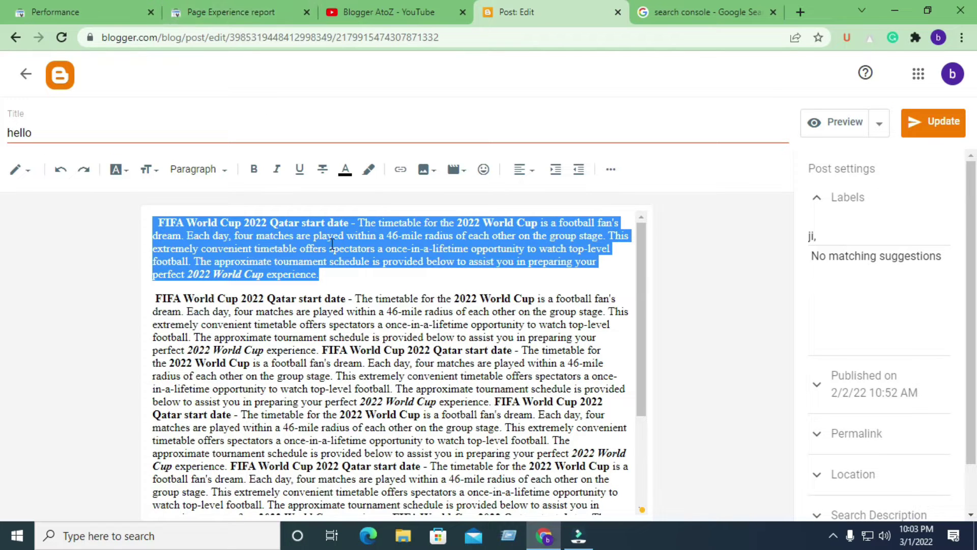
click(336, 275)
Return to the Blogger AtoZ YouTube channel and view its newest uploads.
click(367, 9)
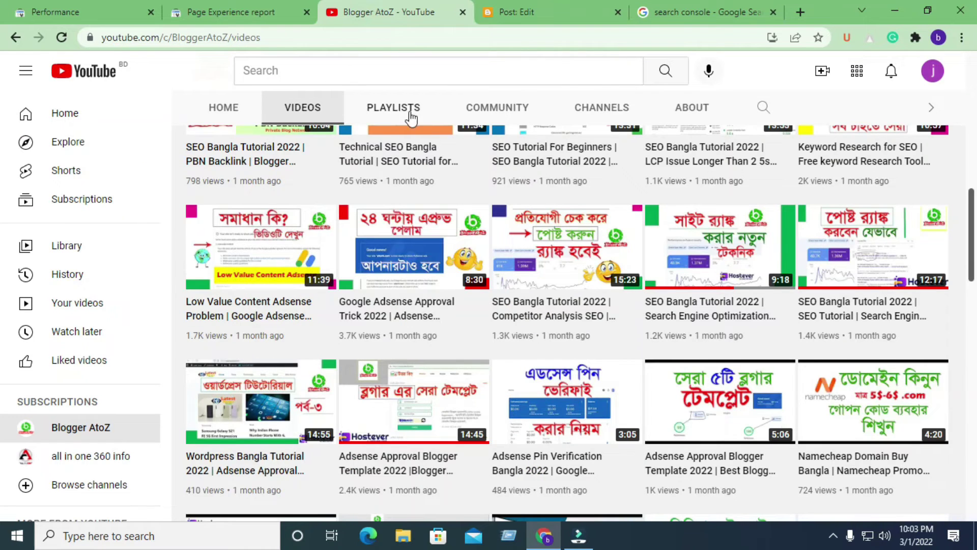
scroll(416, 216, up, 10)
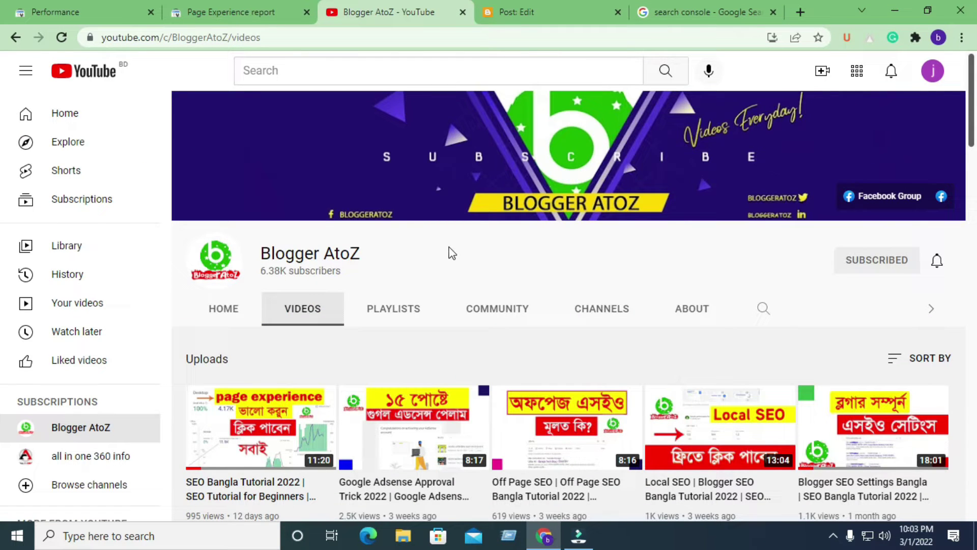
scroll(360, 334, down, 3)
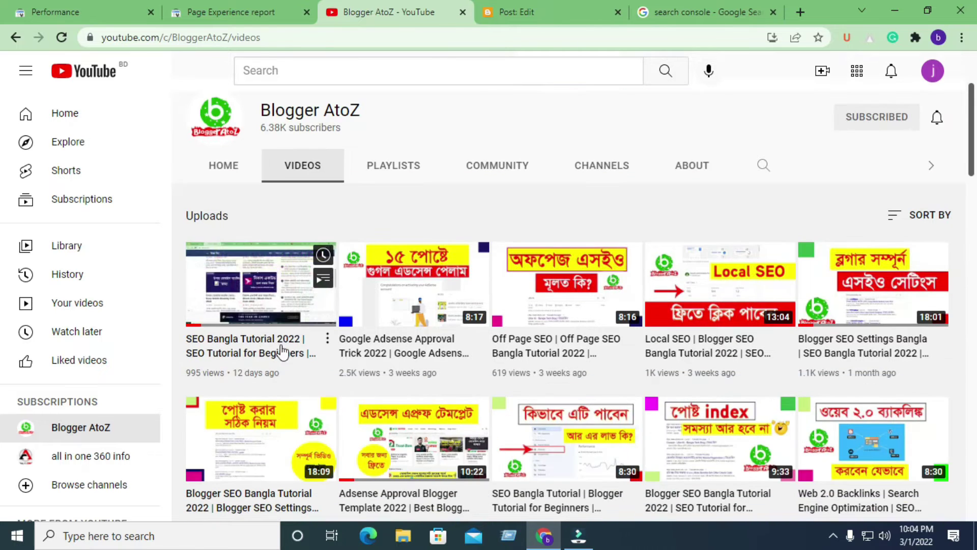
Open the channel's newest upload, "SEO Bangla Tutorial 2022 | SEO Tutorial for Beginners", and pause its playback.
click(266, 346)
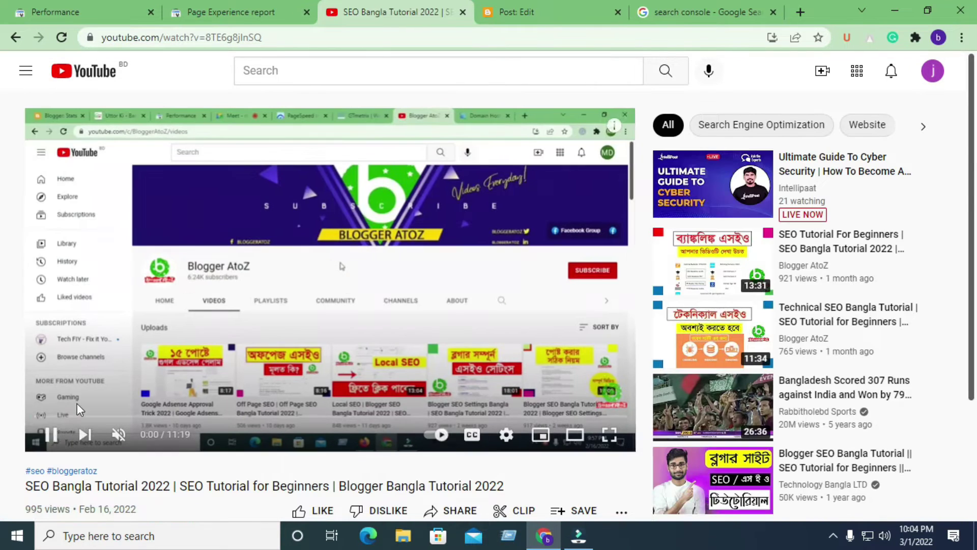
click(49, 439)
scroll(303, 276, down, 6)
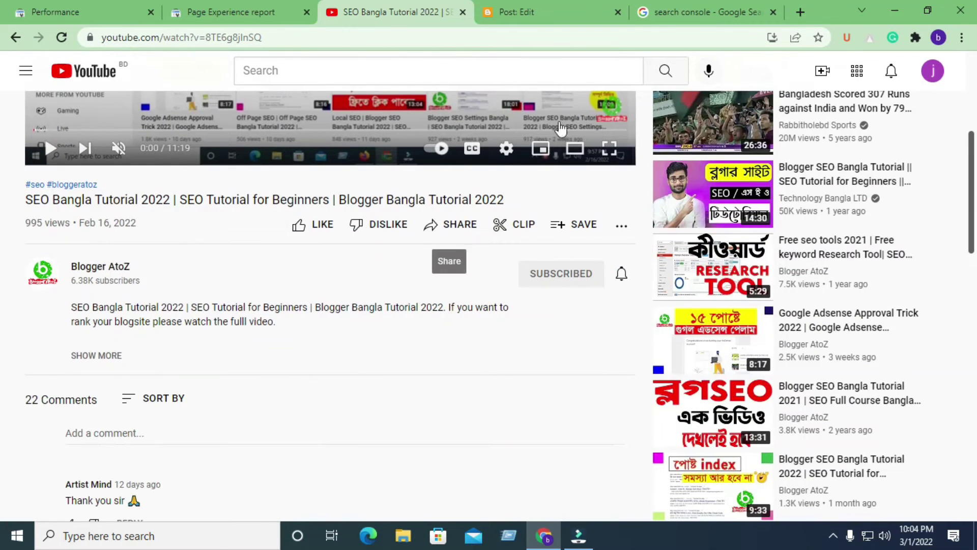
click(683, 16)
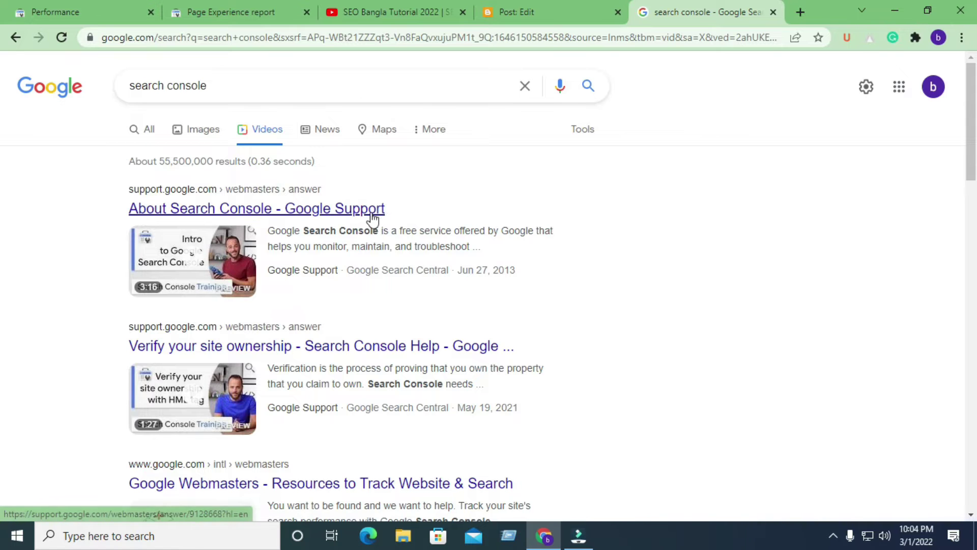
click(409, 11)
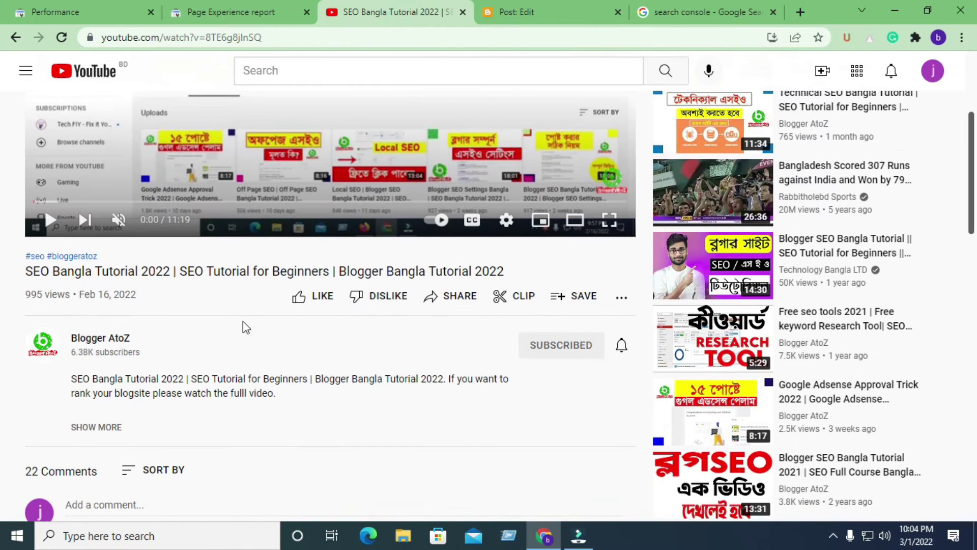
Copy the SEO Bangla Tutorial 2022 video's iframe embed code from its sharing options.
click(460, 301)
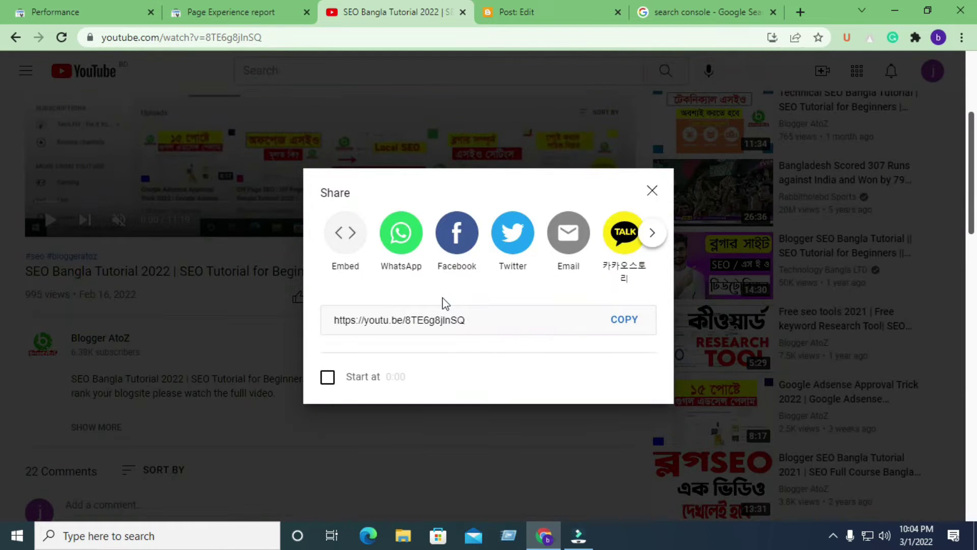
click(350, 243)
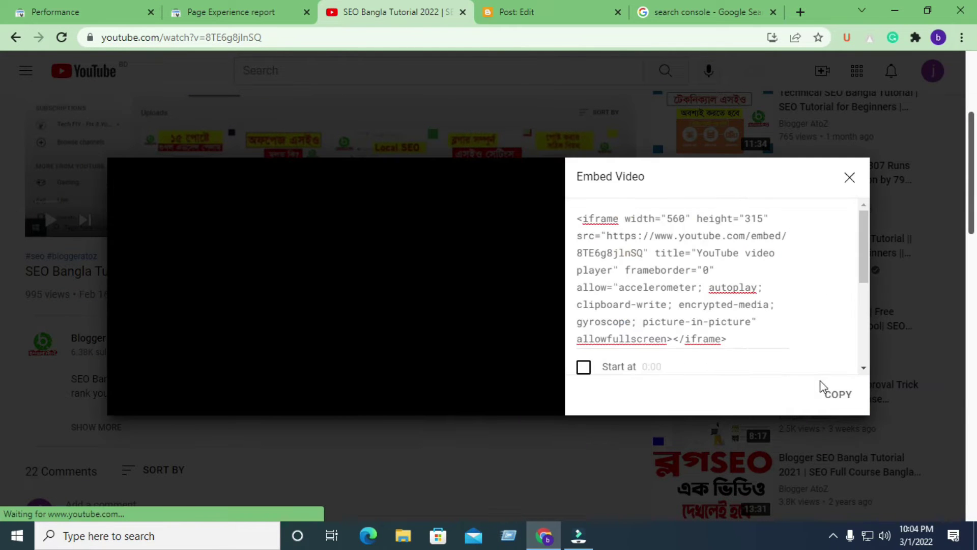
click(847, 399)
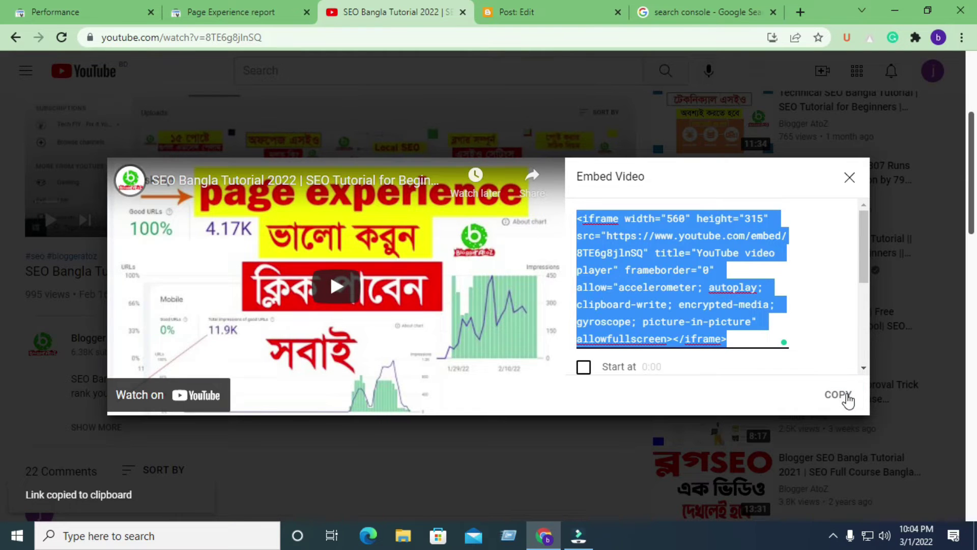
click(850, 177)
Paste the copied iframe code below the last paragraph in the "hello" post's HTML view and update the post.
click(515, 8)
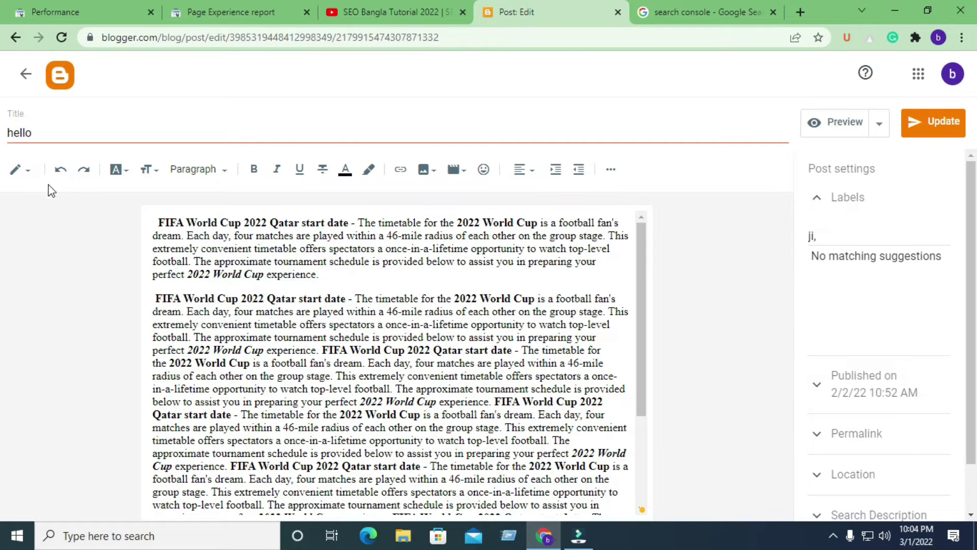
click(27, 180)
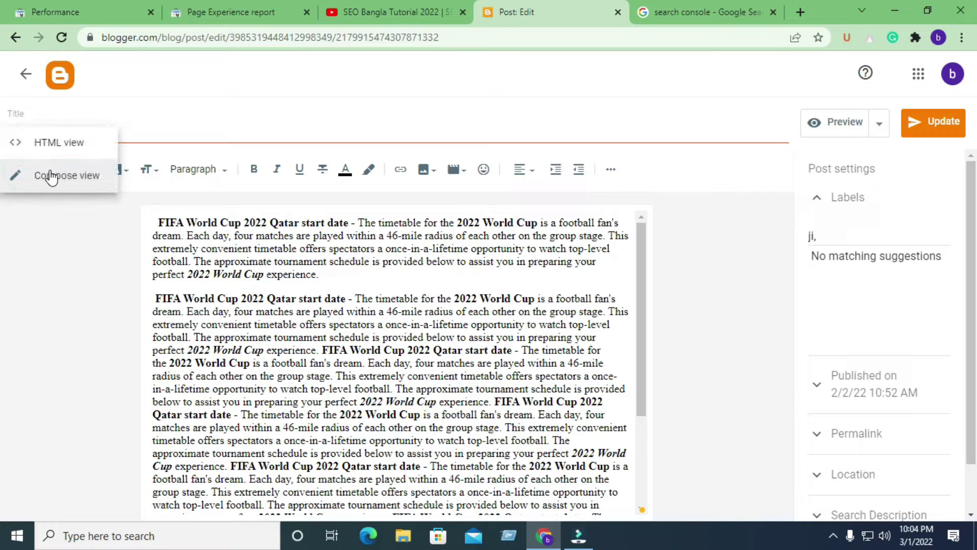
click(74, 144)
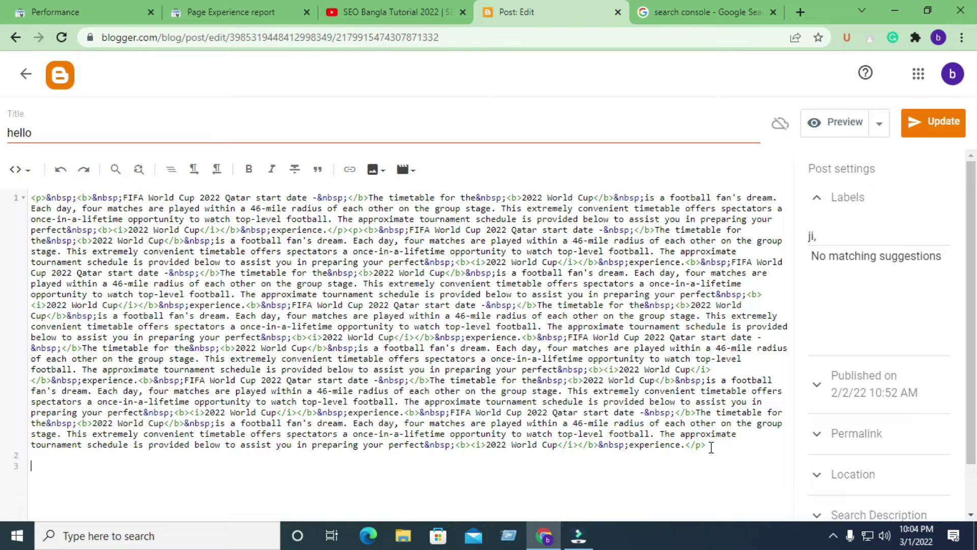
right_click(221, 465)
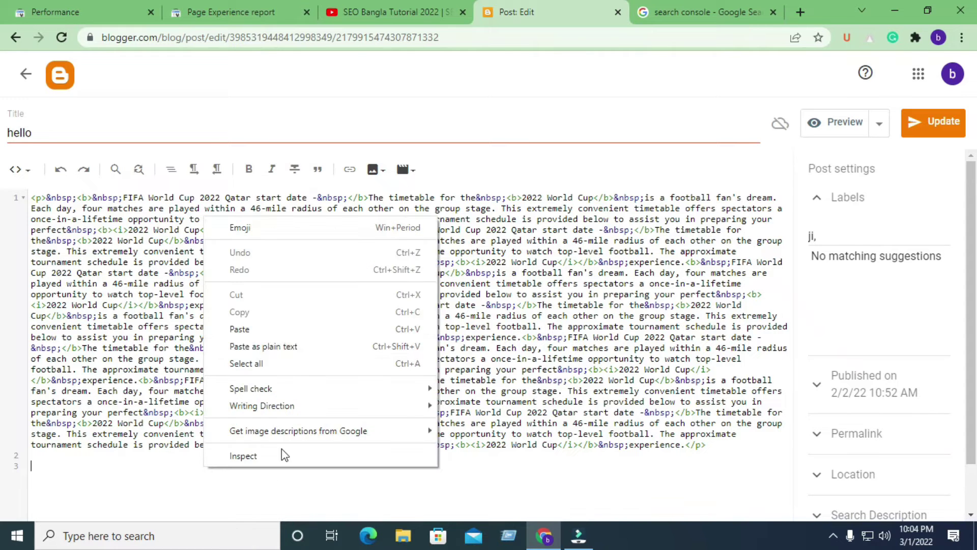
click(242, 332)
click(950, 121)
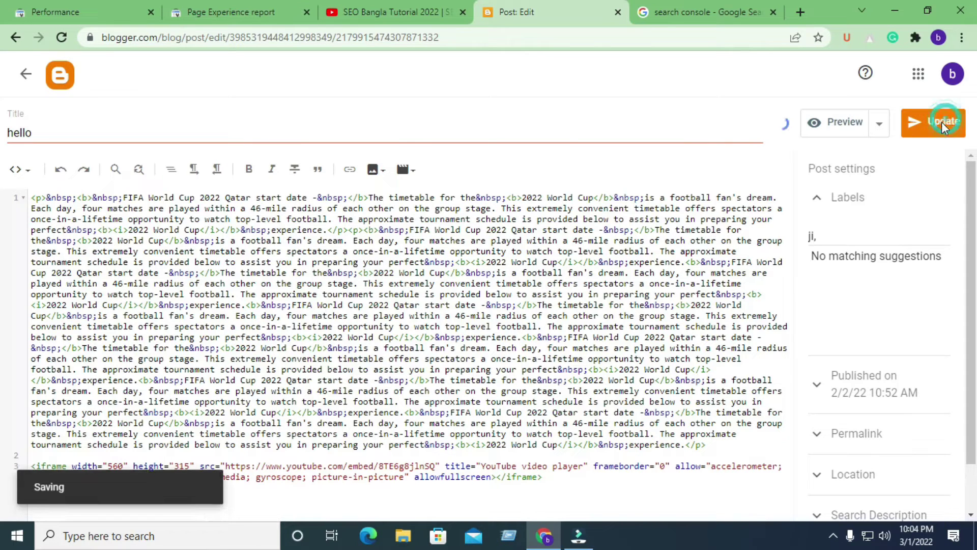
Return the post to Compose view and check the embedded video at its end.
click(19, 171)
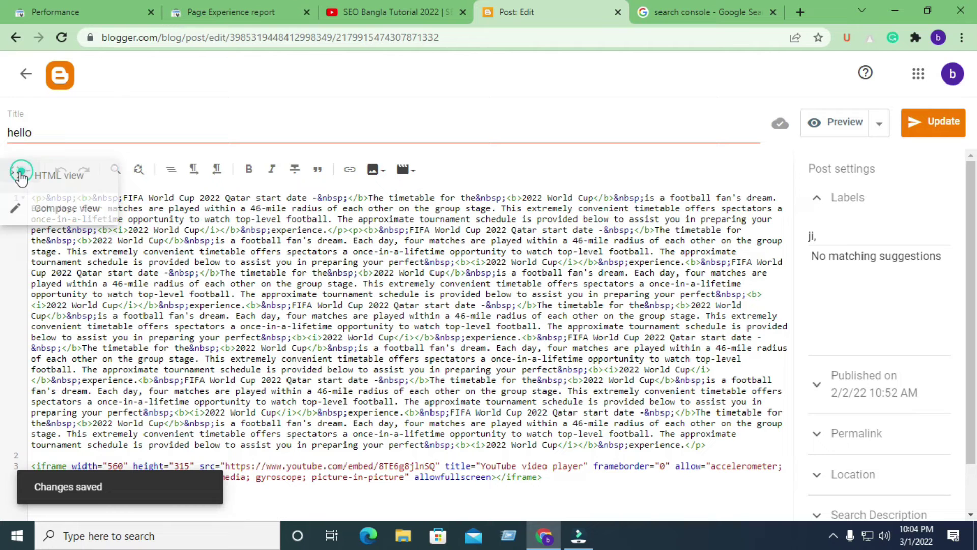
click(55, 214)
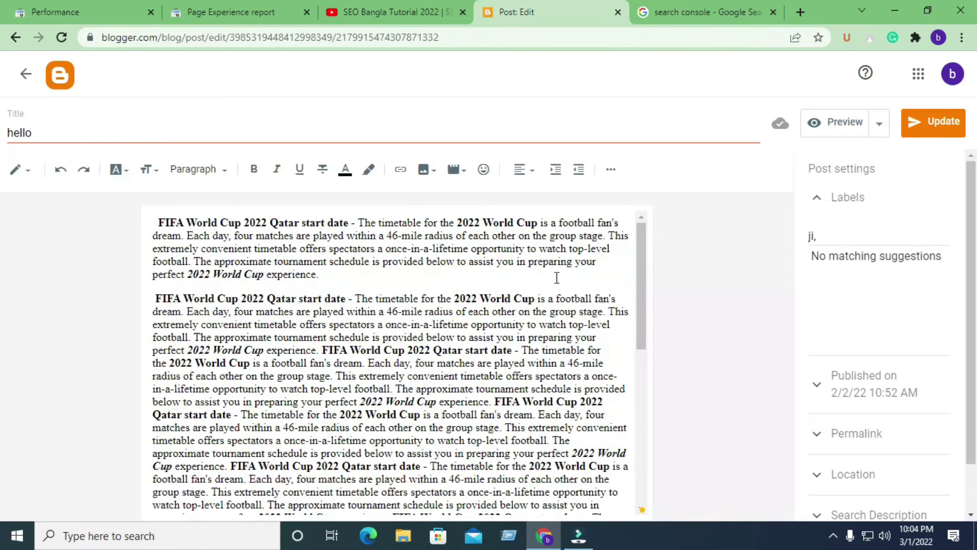
scroll(533, 280, down, 10)
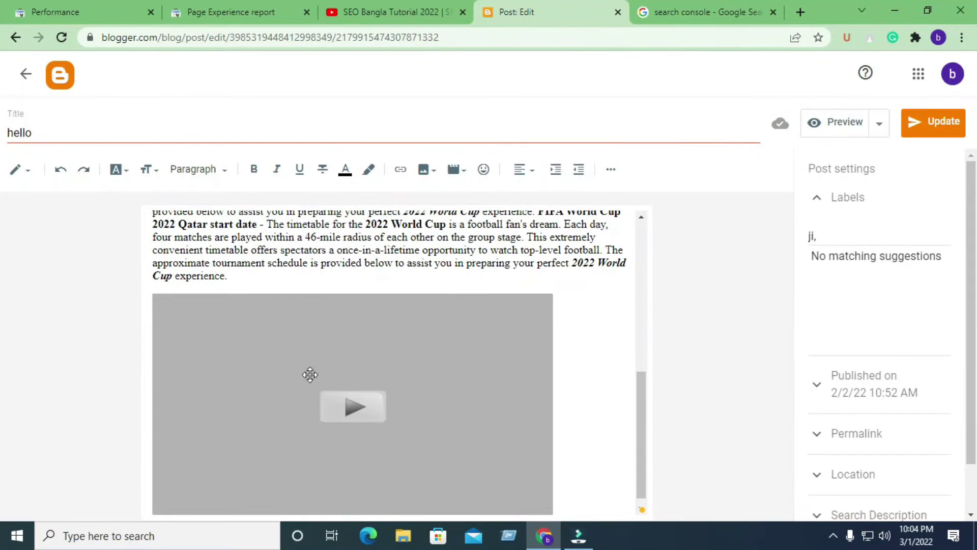
Open the published "hello" post from the Blogger post list and examine the YouTube video embedded below the text.
click(26, 74)
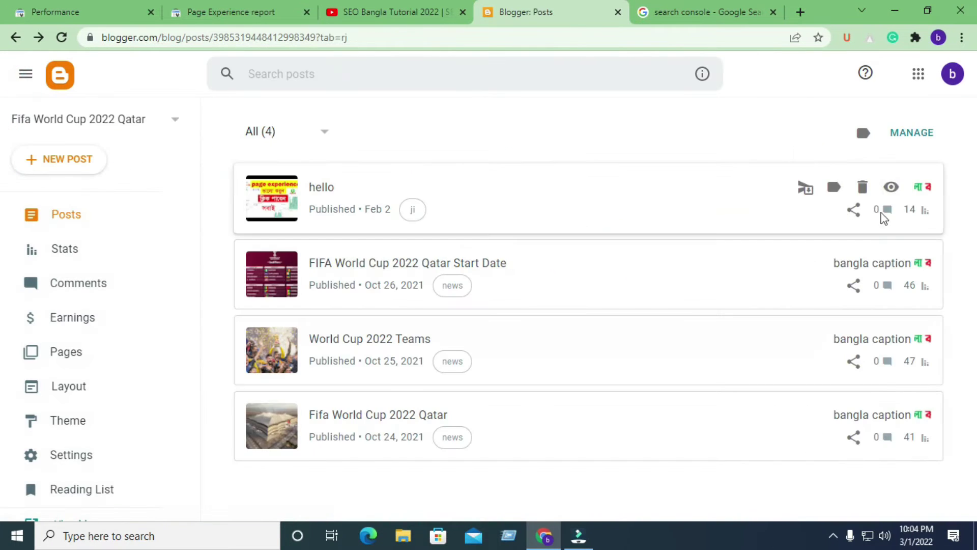
click(891, 187)
scroll(410, 201, down, 10)
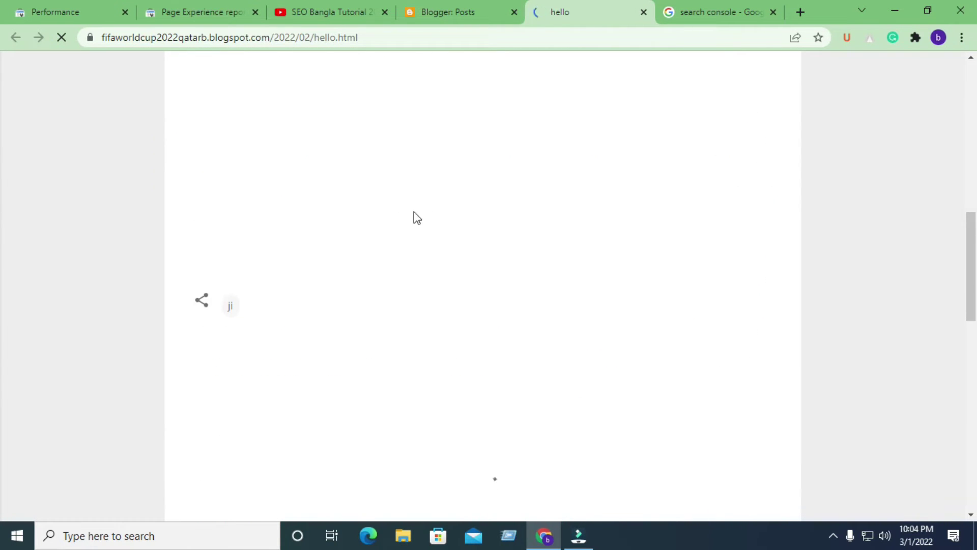
click(340, 10)
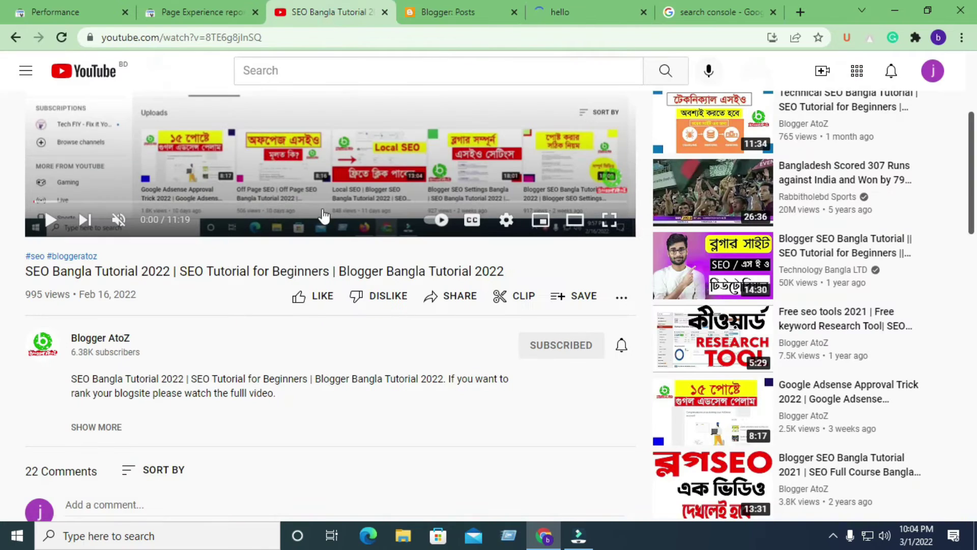
scroll(355, 199, up, 5)
click(549, 16)
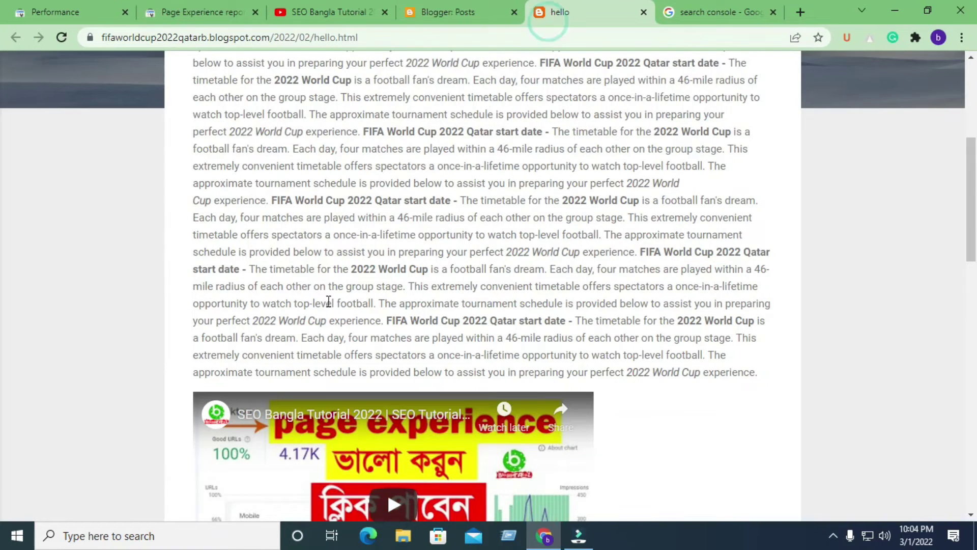
scroll(391, 285, down, 4)
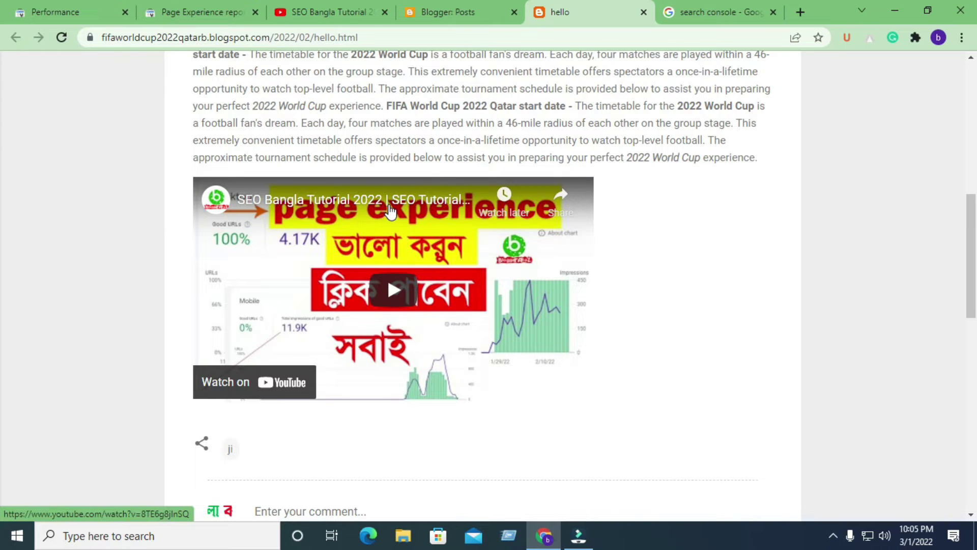
Compare the published "hello" post and its embedded video with the Google video results for "search console".
scroll(386, 210, up, 10)
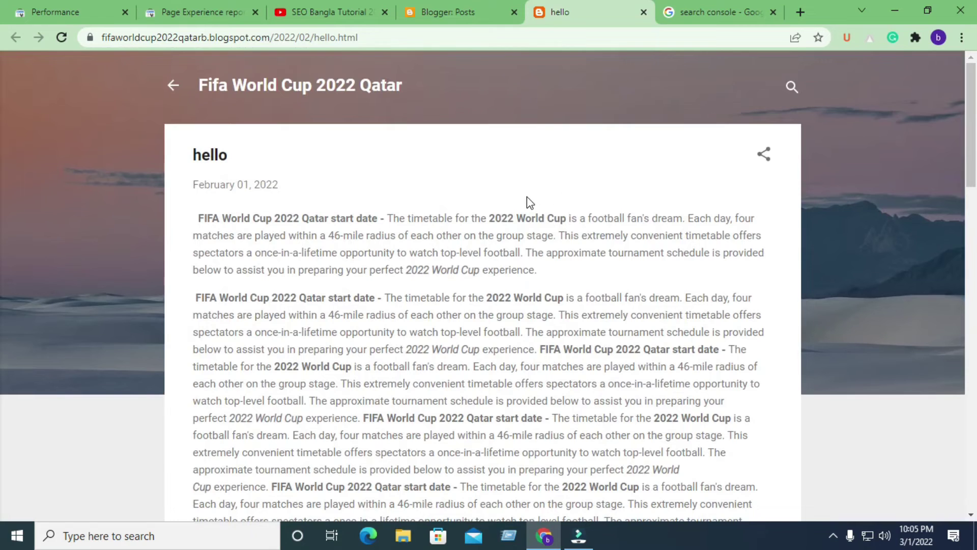
scroll(448, 197, down, 3)
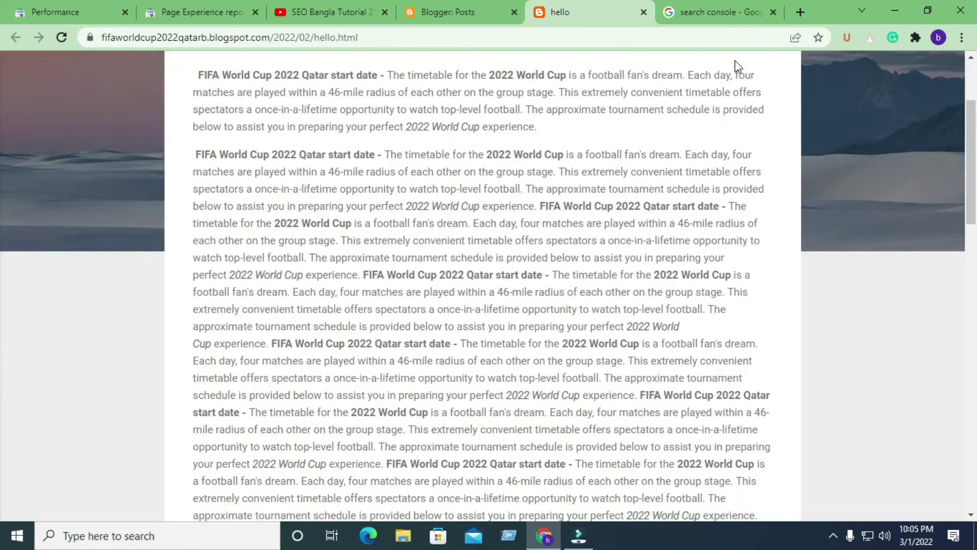
click(716, 11)
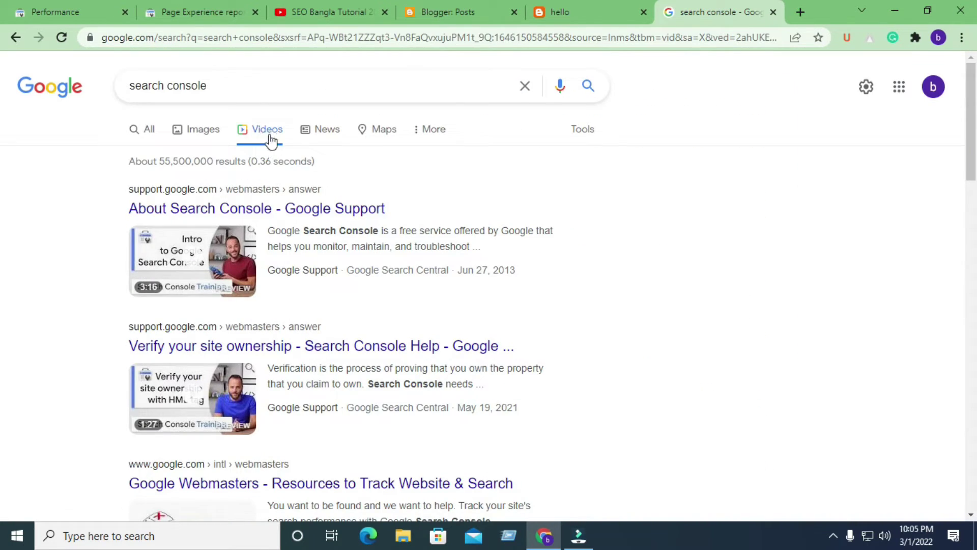
click(584, 13)
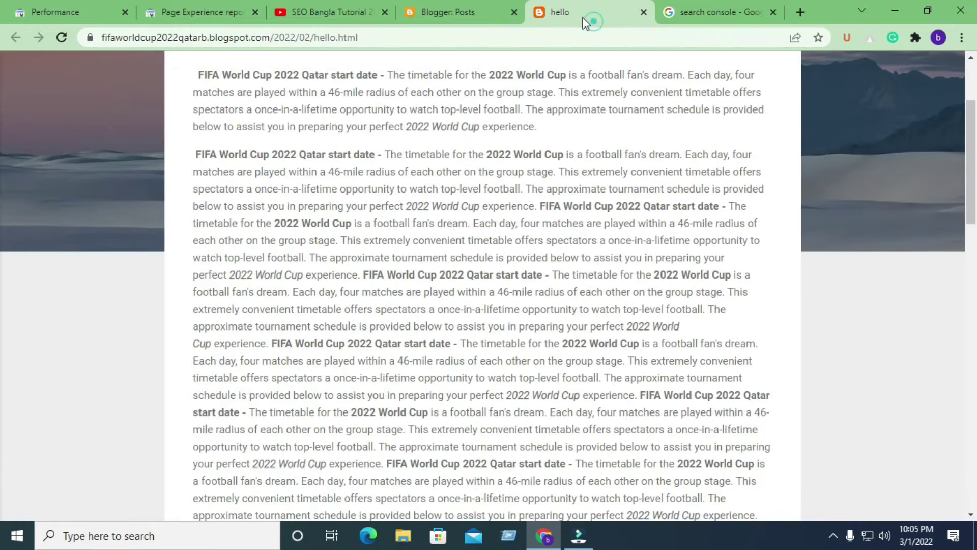
click(683, 11)
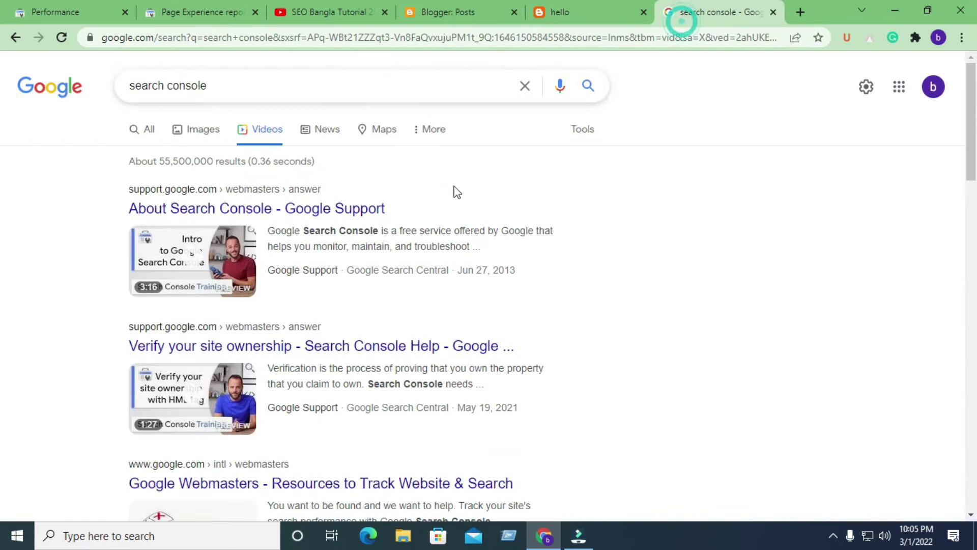
click(581, 21)
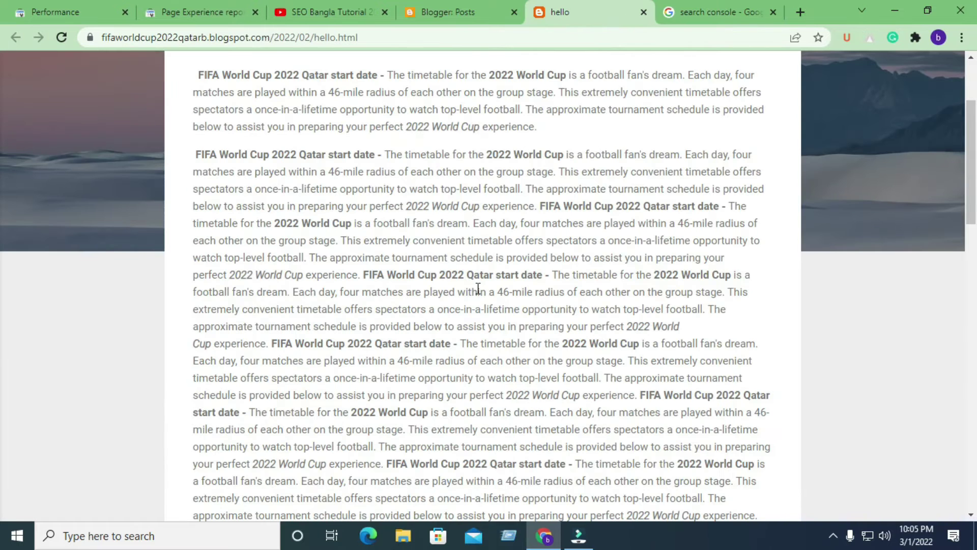
scroll(481, 288, down, 5)
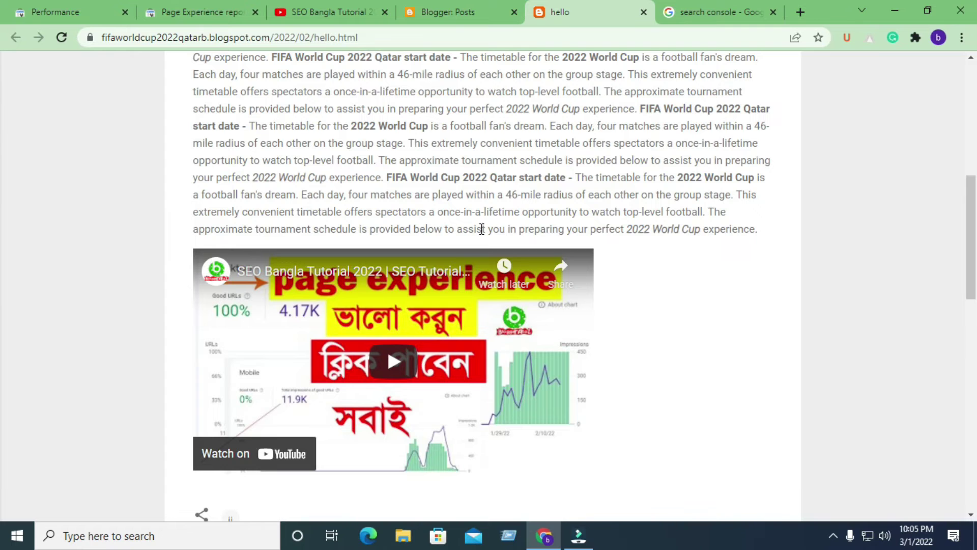
scroll(644, 150, down, 2)
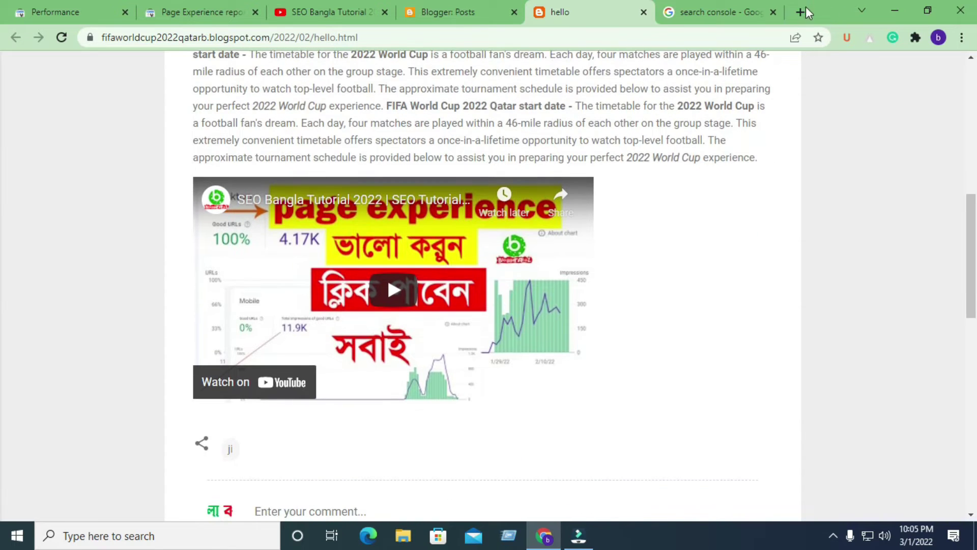
Search Google for "schema generator" in a new tab and open TechnicalSEO.com's Schema Markup Generator (JSON-LD).
click(800, 12)
click(332, 43)
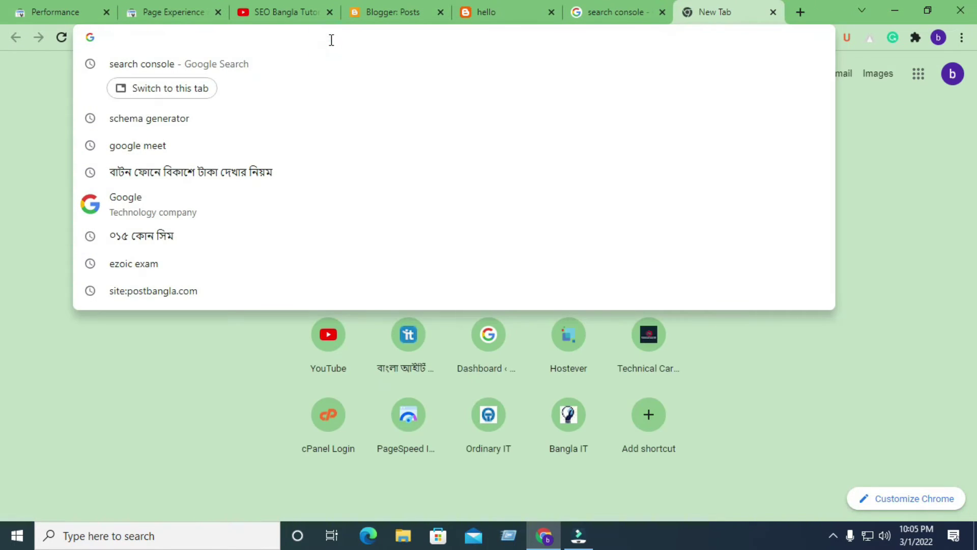
click(286, 117)
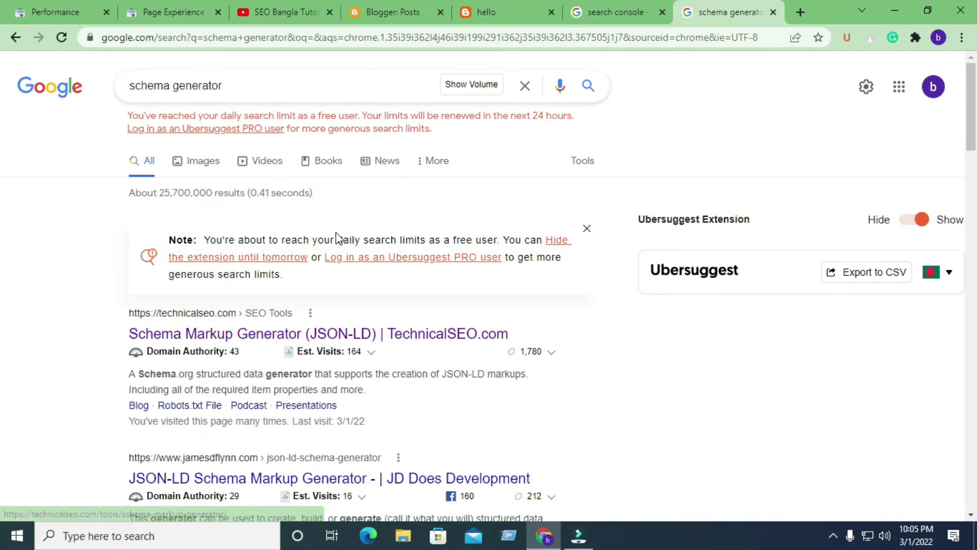
click(352, 333)
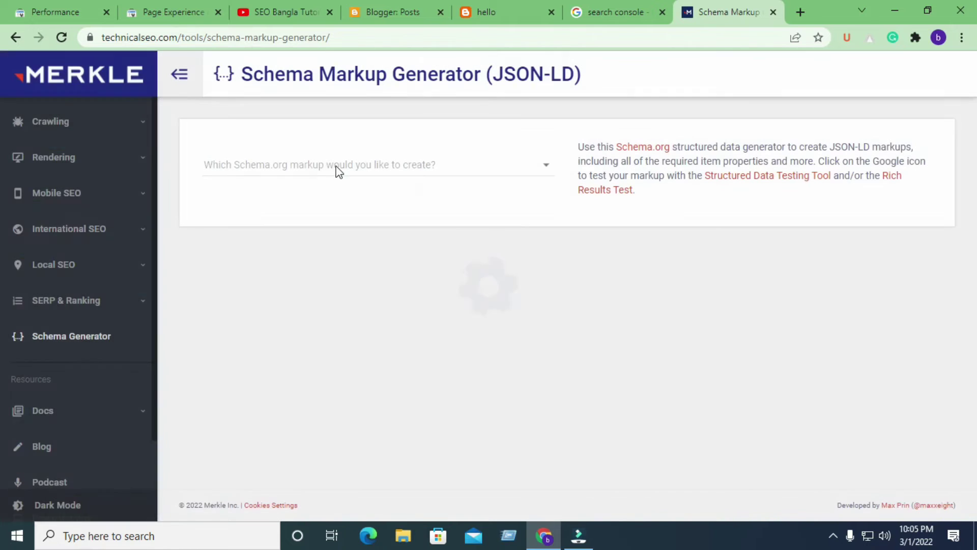
Choose Video as the Schema.org markup type to create and bring up its entry form.
click(425, 172)
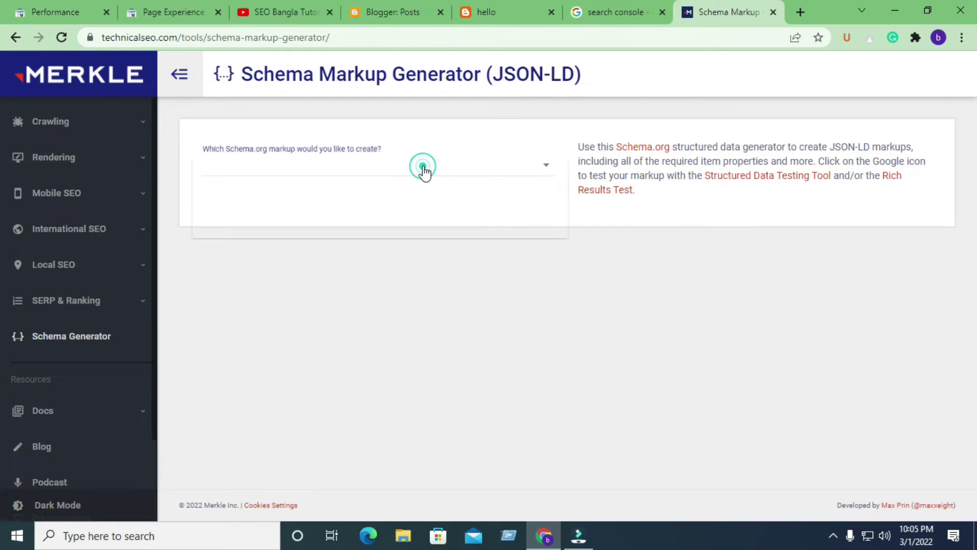
scroll(371, 200, down, 4)
scroll(317, 294, down, 1)
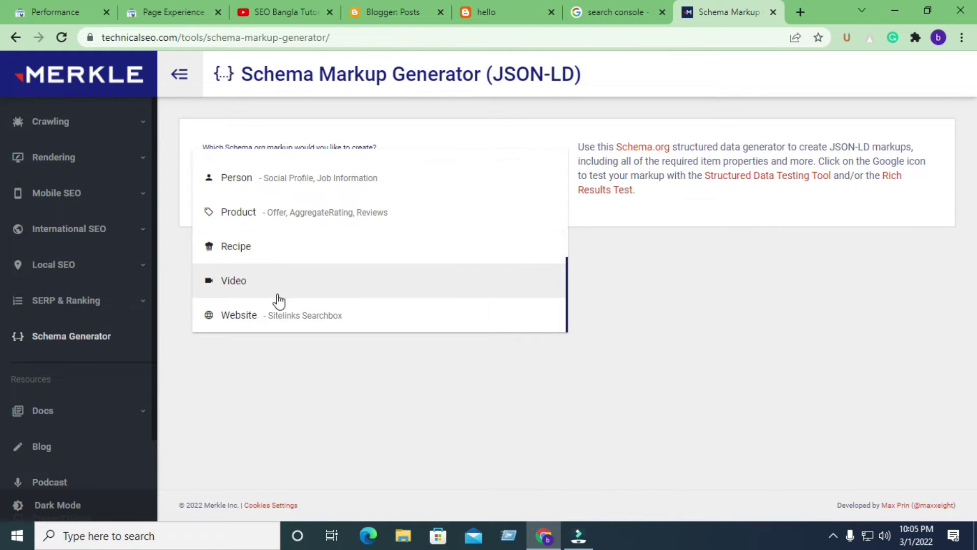
click(298, 293)
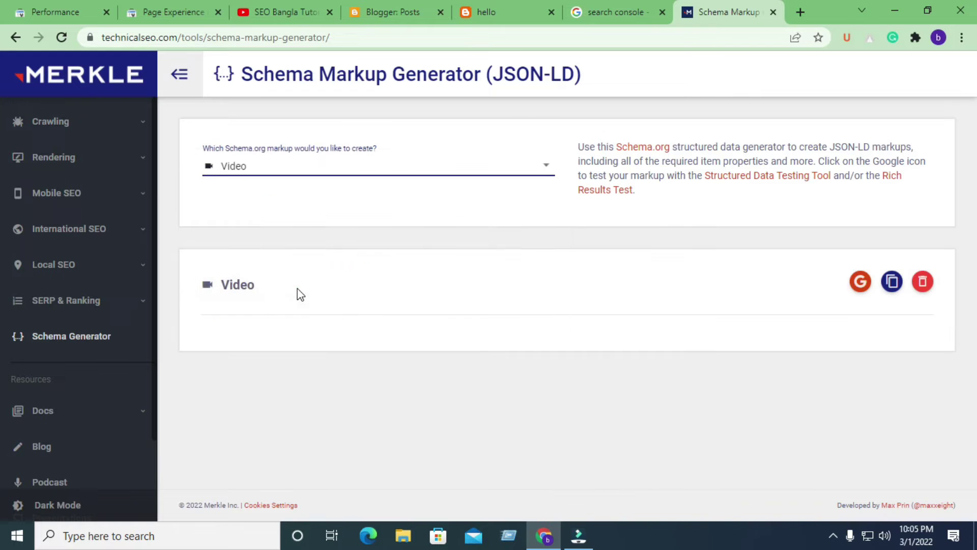
scroll(288, 259, down, 1)
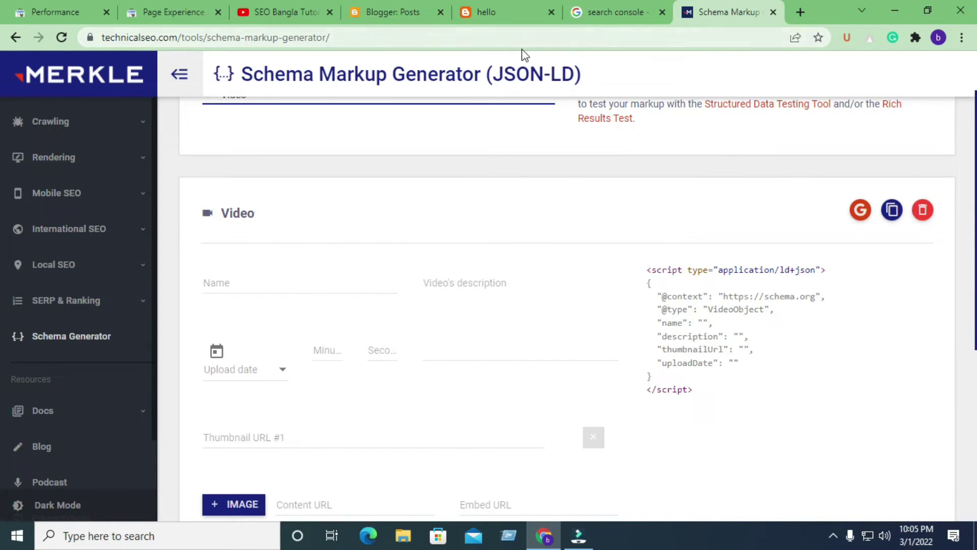
Review the YouTube video embedded in the published "hello" post, then return to the schema generator's Video form.
click(489, 12)
scroll(381, 214, up, 3)
scroll(352, 209, down, 3)
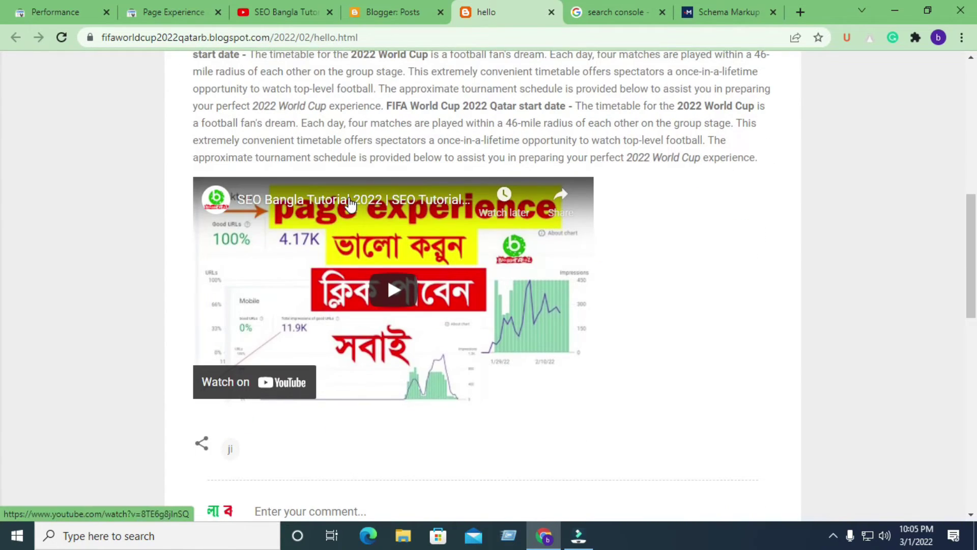
click(708, 12)
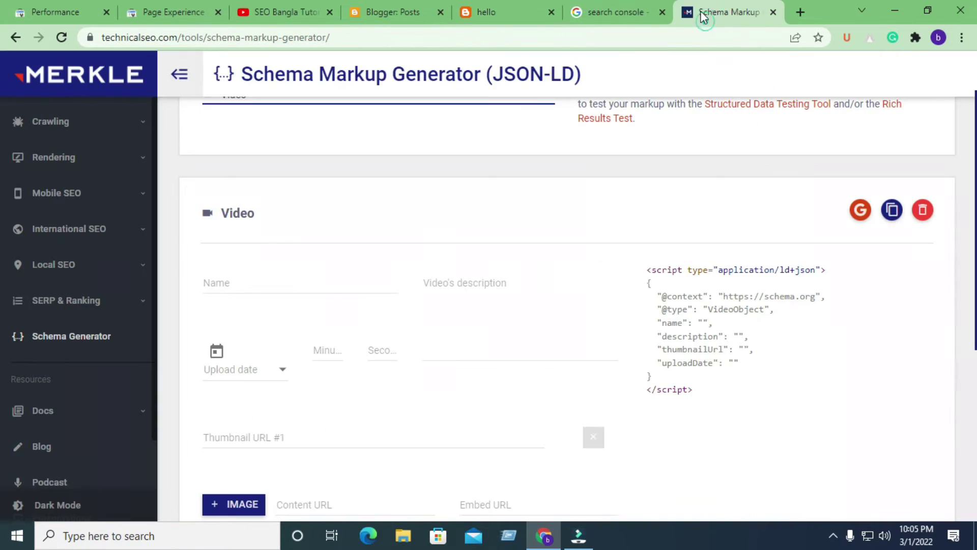
Copy the YouTube video's title, "SEO Bangla Tutorial 2022 | SEO Tutorial for Beginners | Blogger Bangla Tutorial 2022", into the Video schema's Name field.
click(255, 281)
click(287, 10)
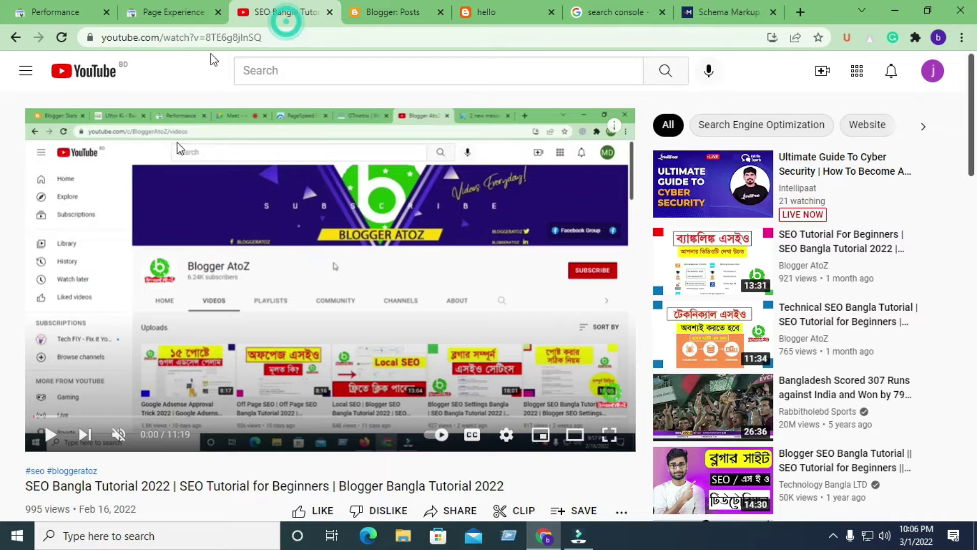
scroll(35, 358, down, 3)
drag(28, 345, 504, 346)
right_click(466, 344)
click(488, 351)
click(719, 8)
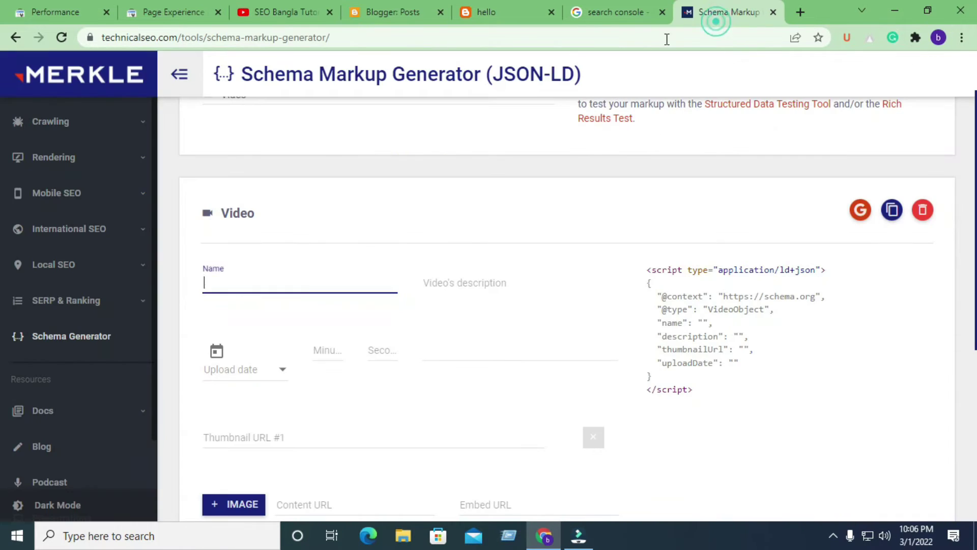
right_click(268, 282)
click(303, 145)
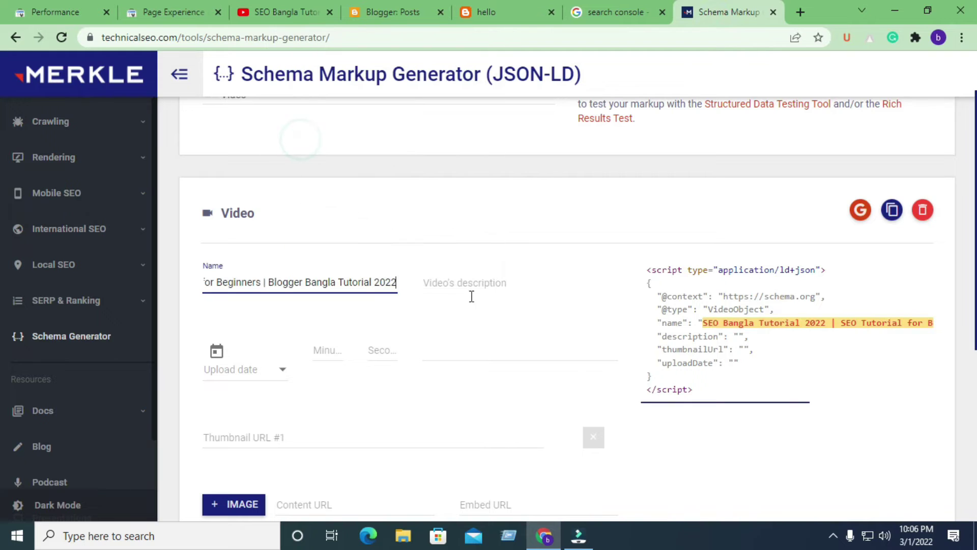
Copy the two-line description text under the YouTube video into the schema's Video's description field.
click(451, 287)
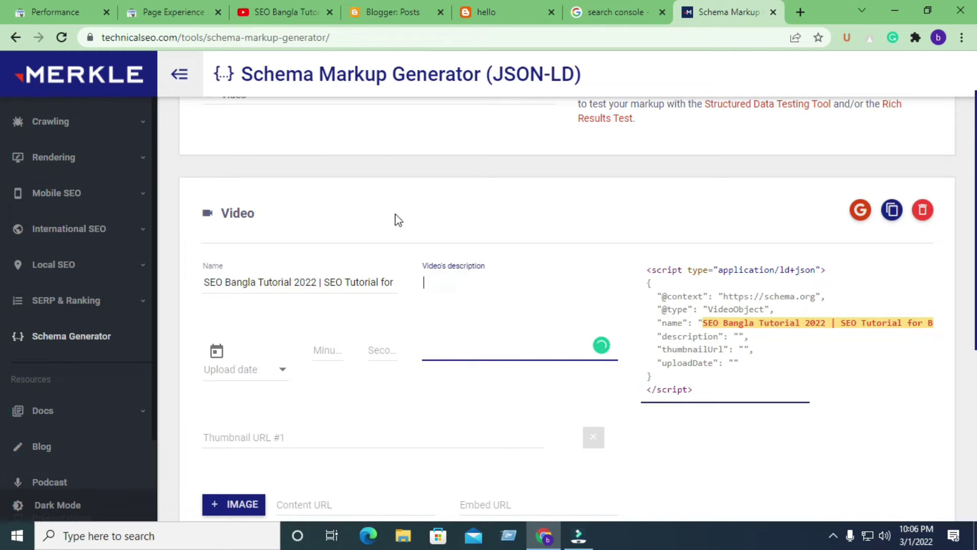
click(285, 12)
scroll(192, 294, down, 5)
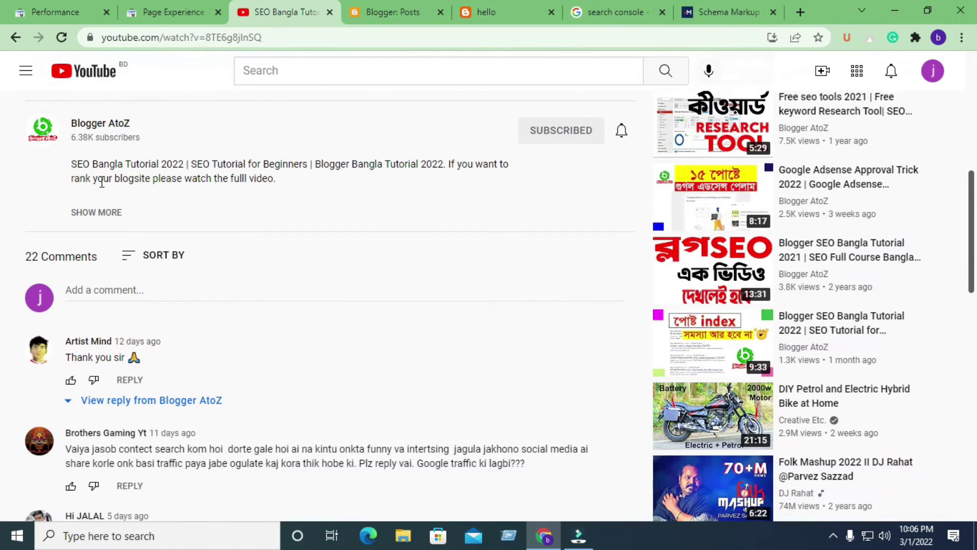
drag(71, 165, 277, 179)
right_click(282, 164)
click(316, 173)
click(731, 9)
right_click(451, 281)
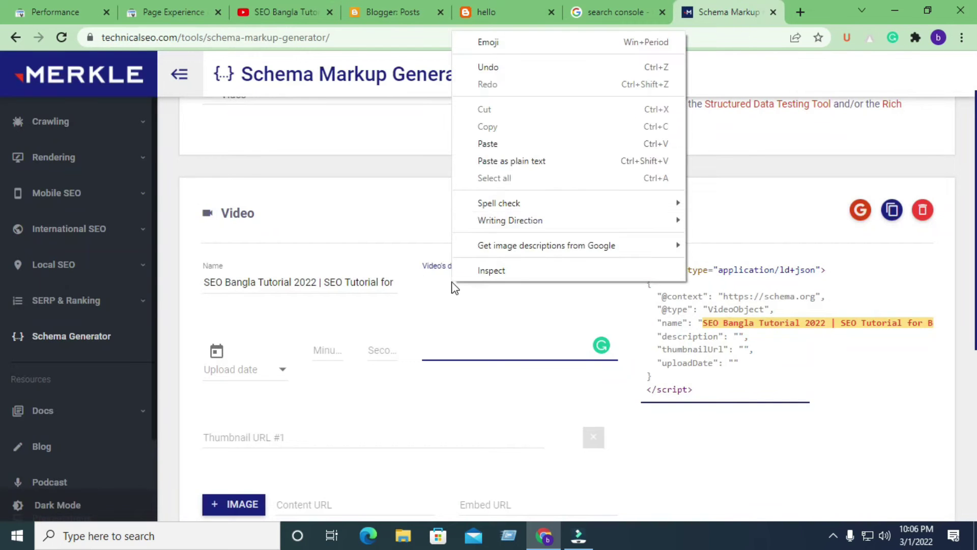
click(496, 145)
Look up the video's publication date on YouTube and set the schema's Upload date to 2/16/2022.
scroll(480, 263, down, 2)
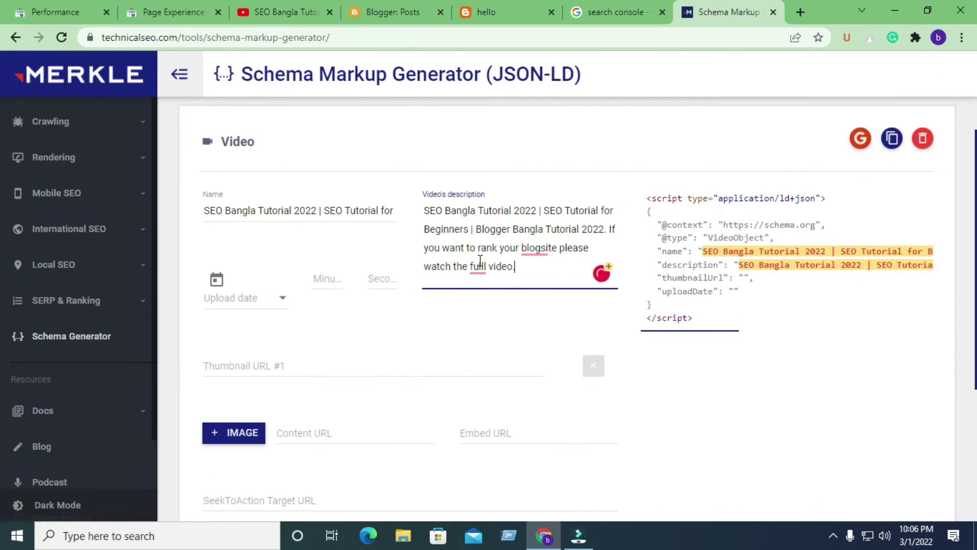
click(289, 13)
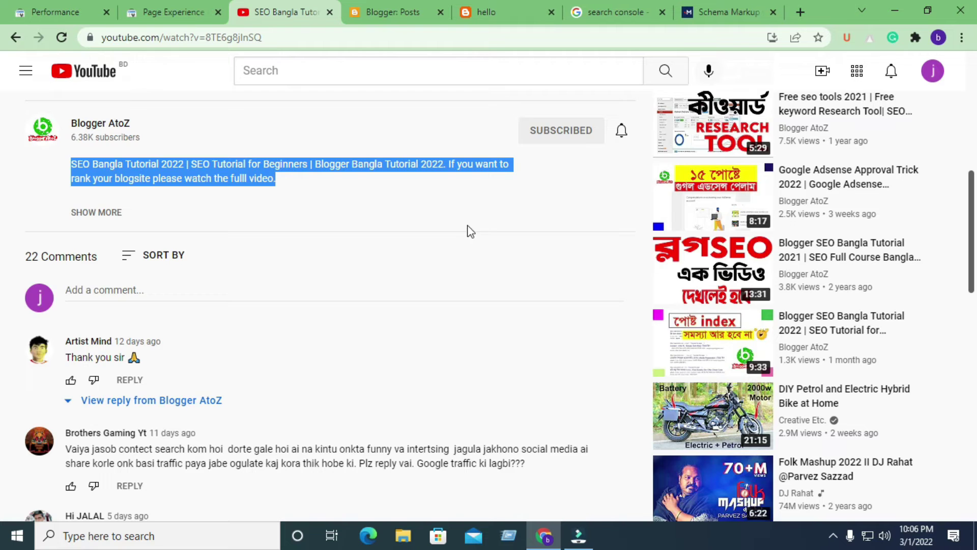
scroll(471, 232, up, 7)
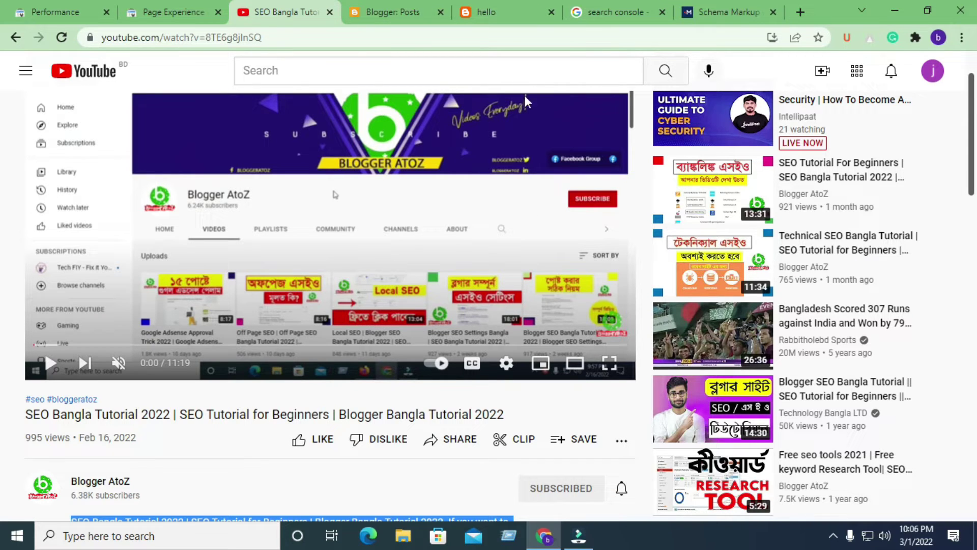
click(719, 7)
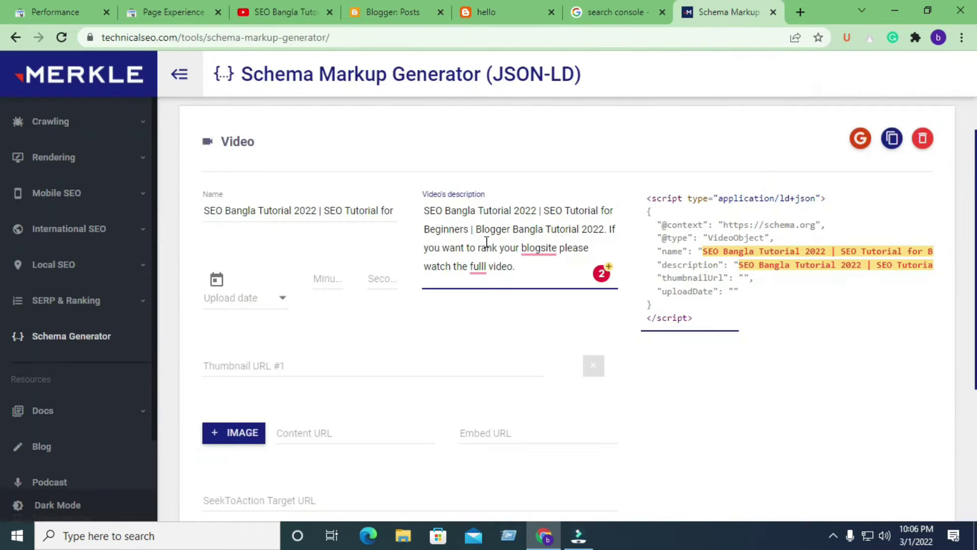
scroll(480, 264, down, 1)
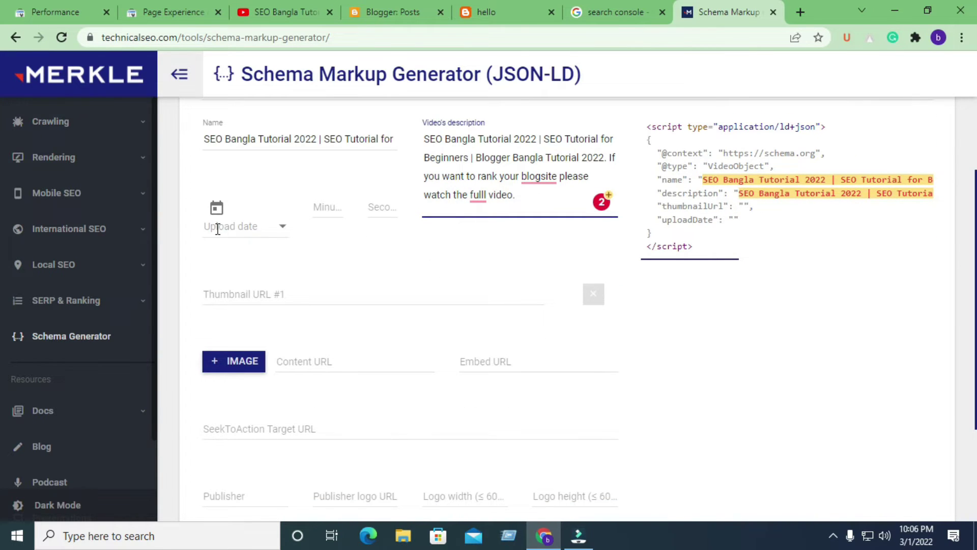
click(280, 237)
click(278, 12)
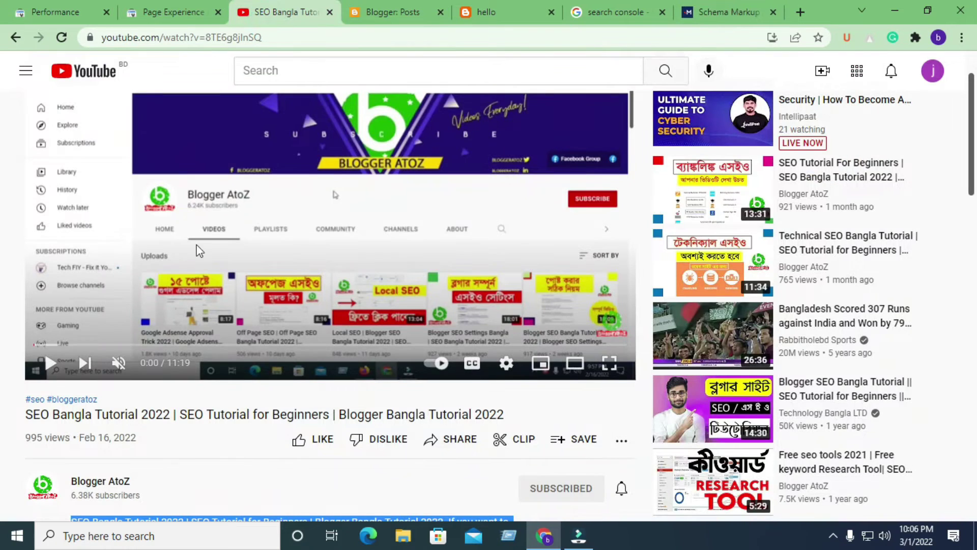
drag(136, 437, 79, 438)
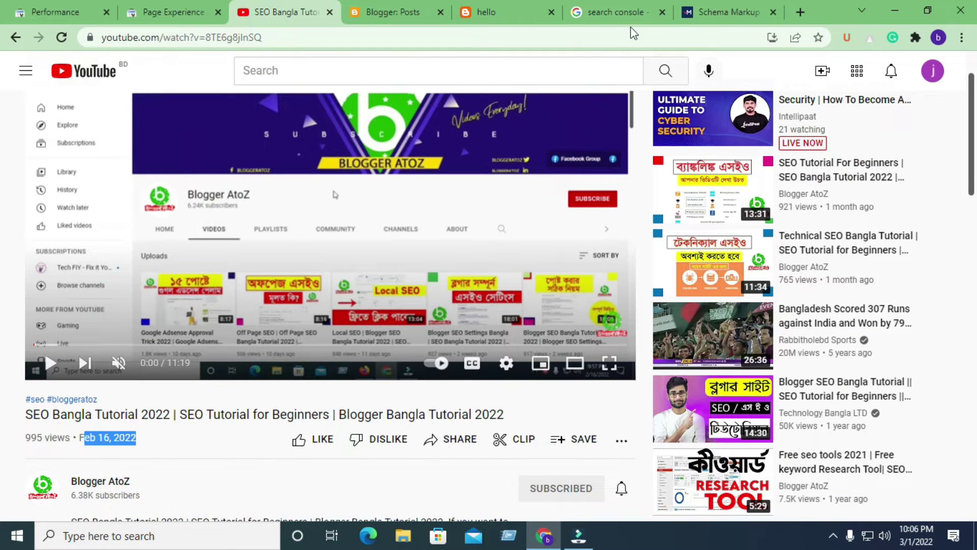
click(723, 11)
scroll(269, 316, up, 4)
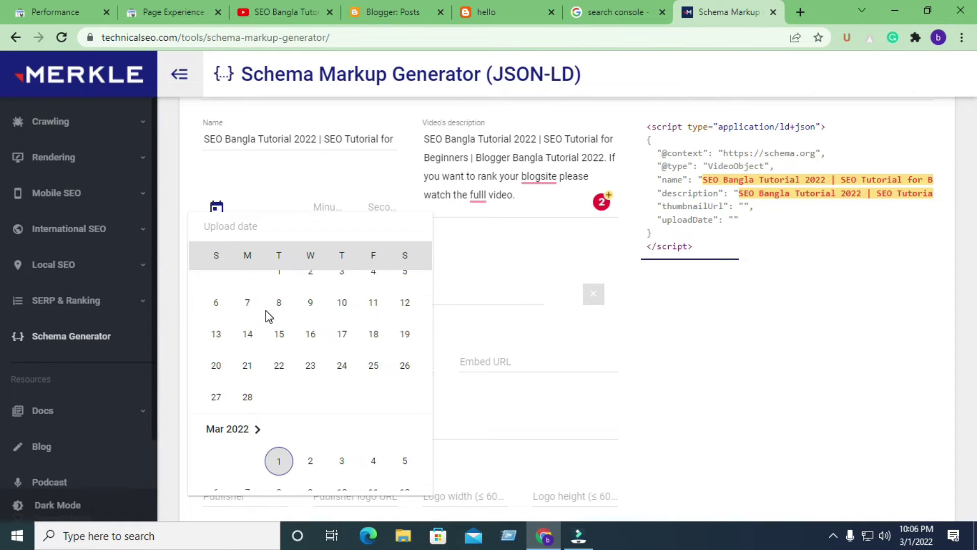
click(311, 406)
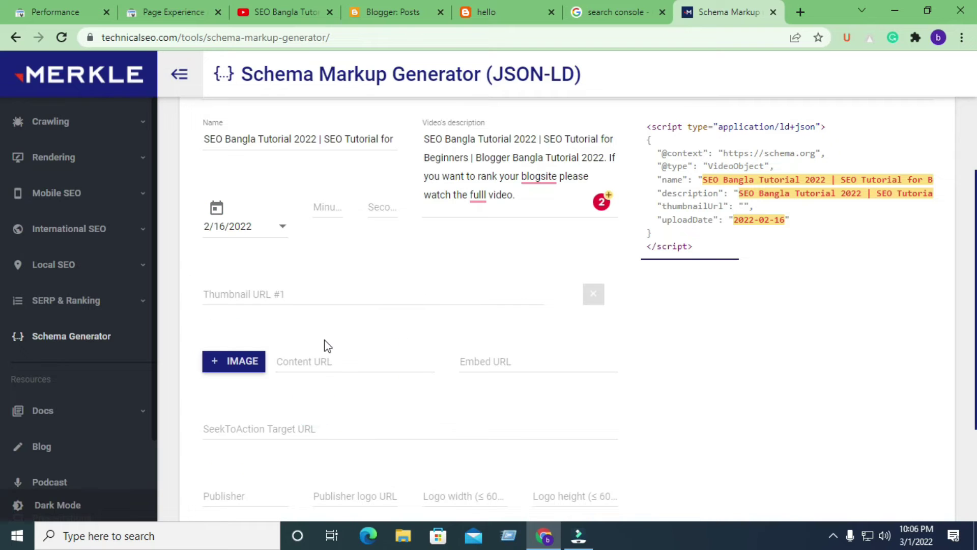
Check the video's length in the YouTube player and set the schema's duration to 11 minutes 19 seconds.
scroll(331, 280, up, 1)
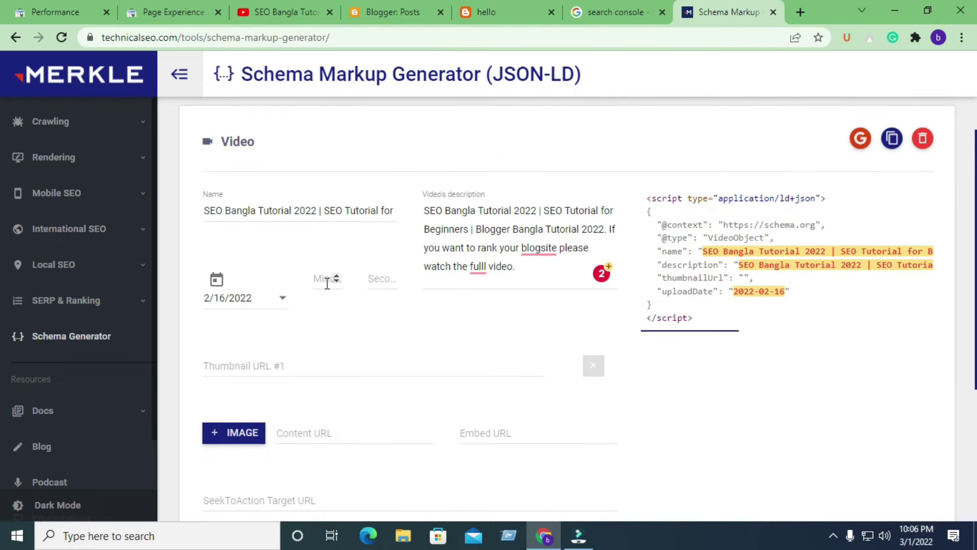
click(291, 7)
click(514, 7)
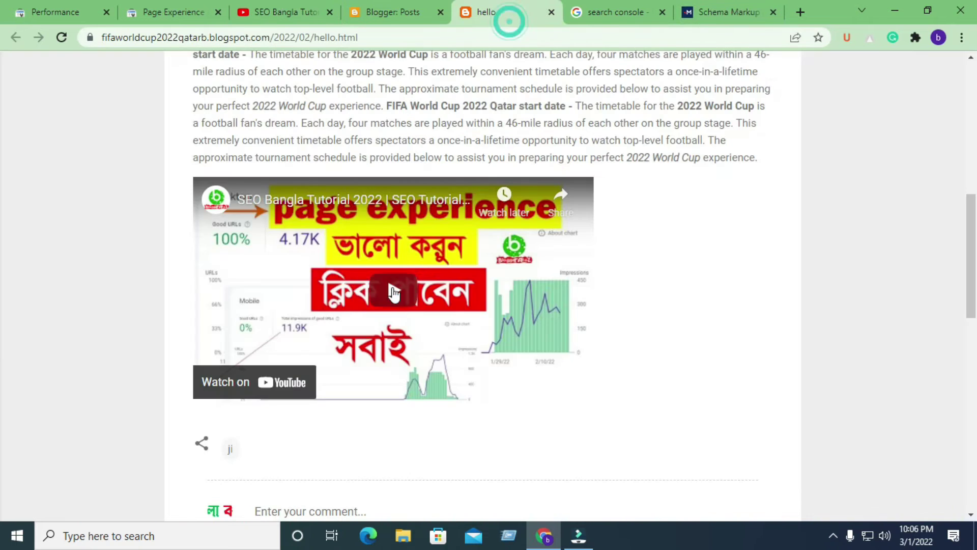
click(302, 11)
scroll(245, 312, down, 2)
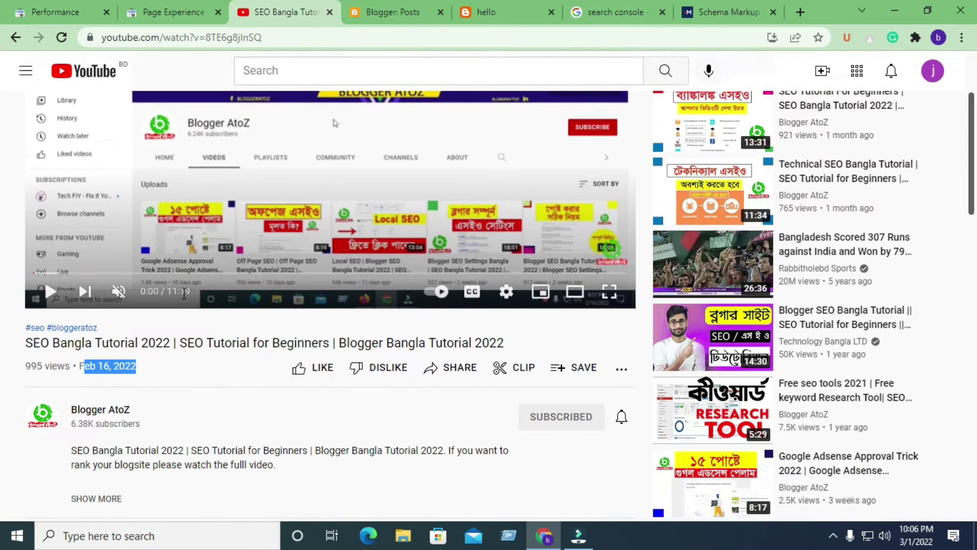
drag(167, 292, 194, 292)
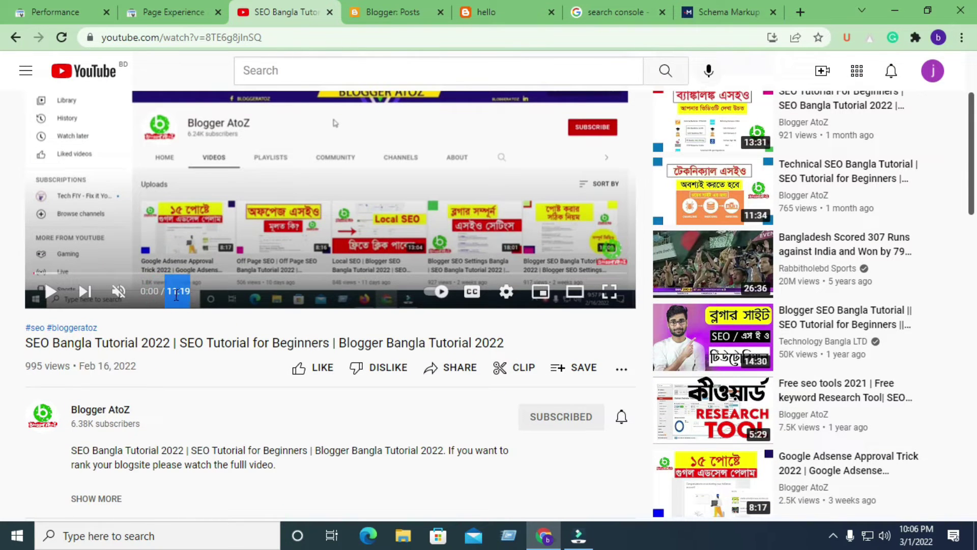
click(710, 16)
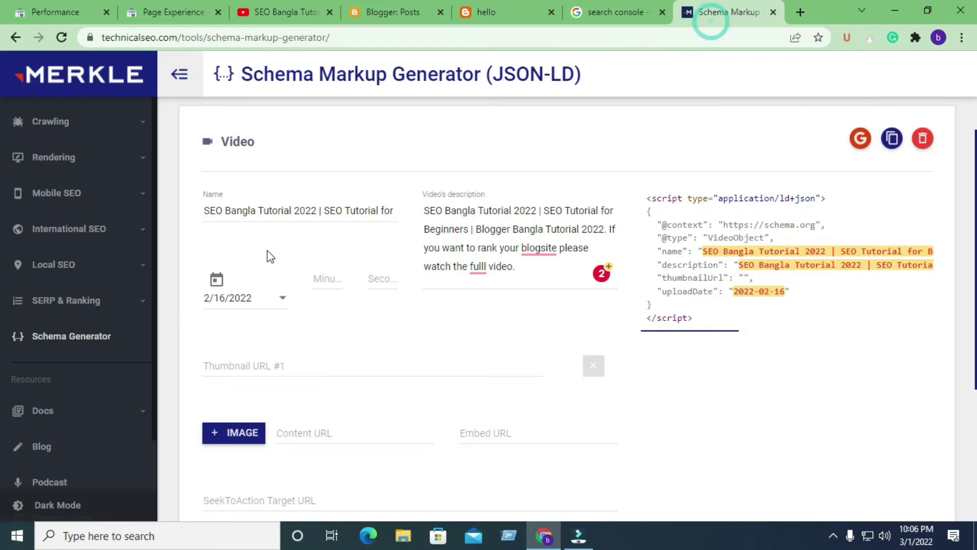
click(325, 278)
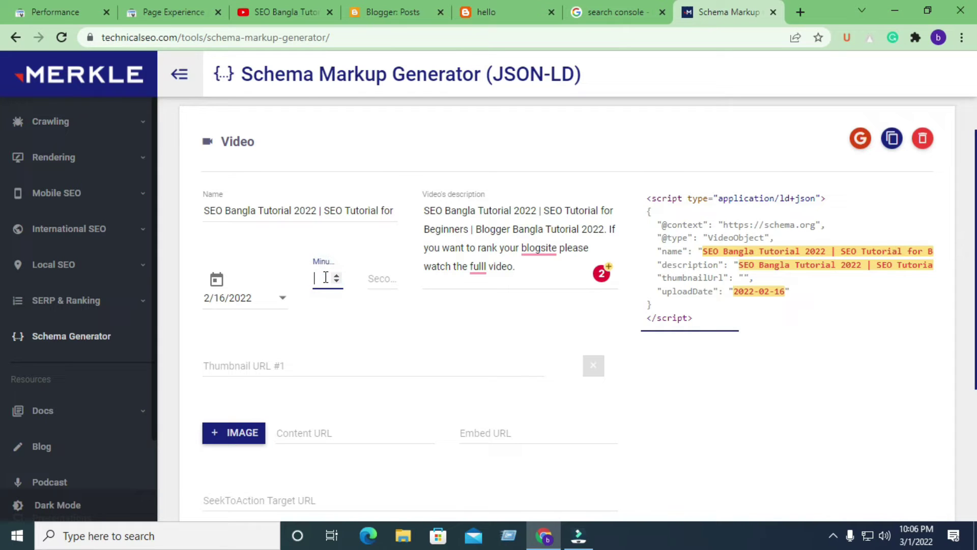
text(11)
click(387, 277)
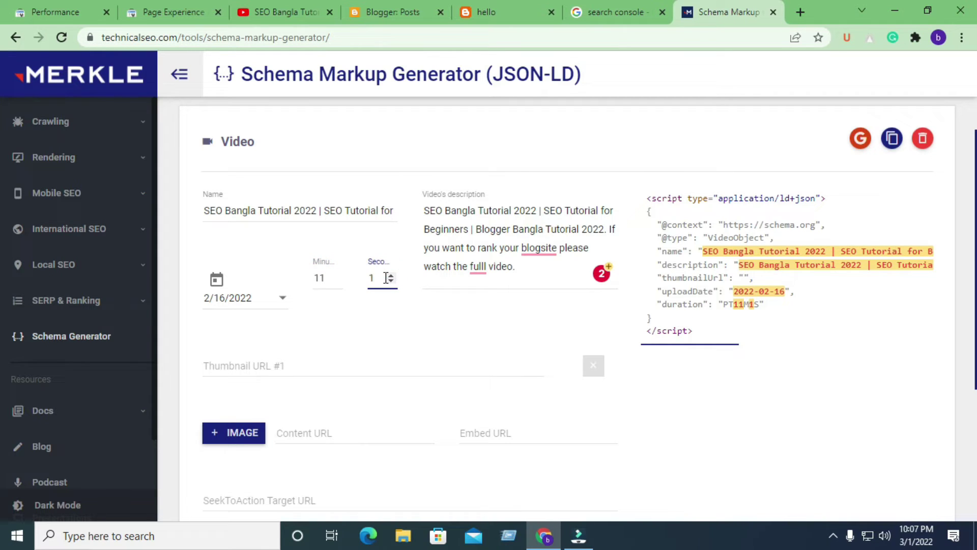
Open the "New Text Document" Notepad file that holds the URL template needed for the Thumbnail URL #1 field.
scroll(458, 306, down, 3)
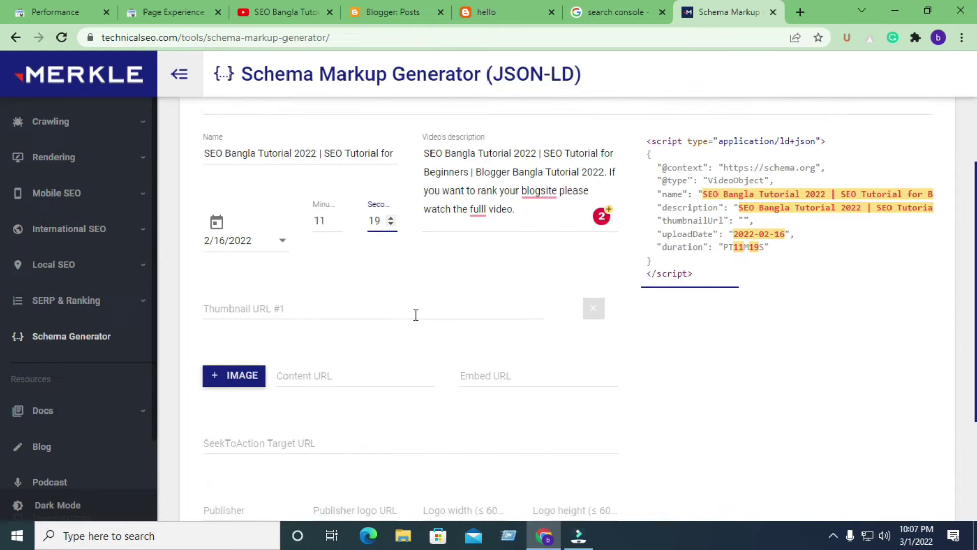
click(387, 224)
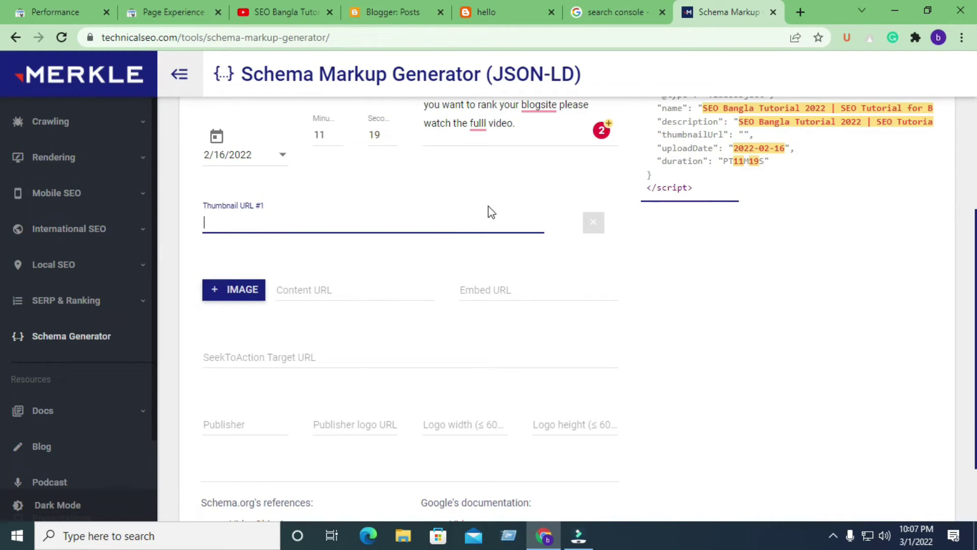
click(601, 16)
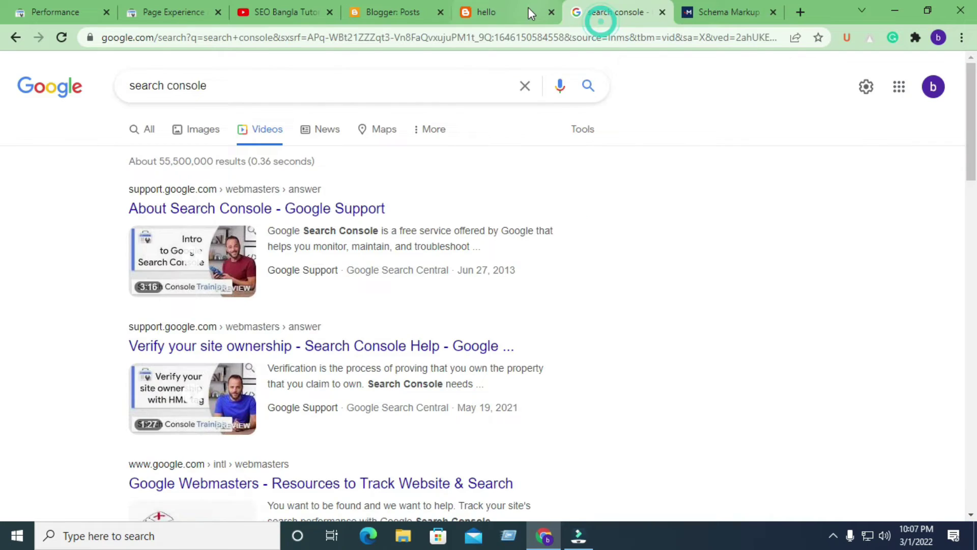
click(499, 13)
click(402, 11)
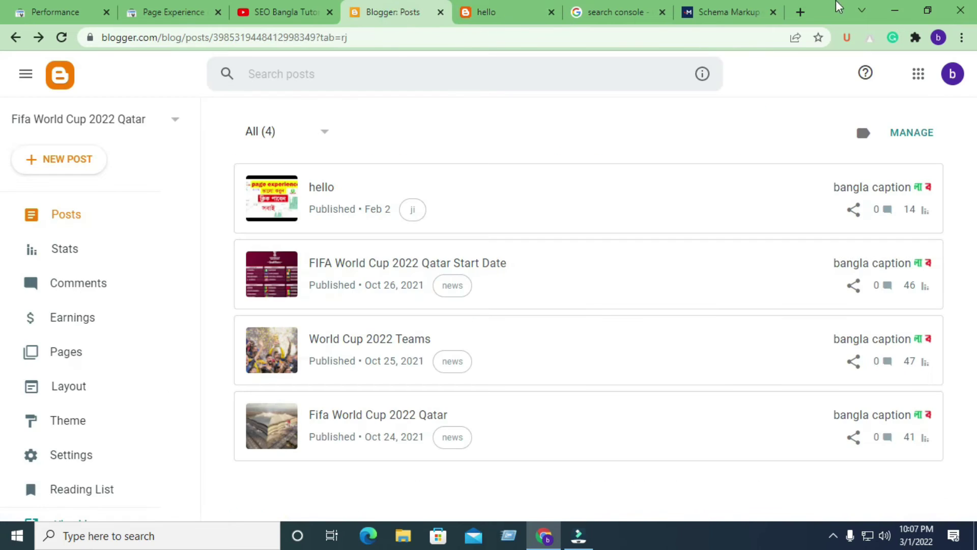
click(895, 10)
double_click(563, 450)
click(551, 541)
click(602, 541)
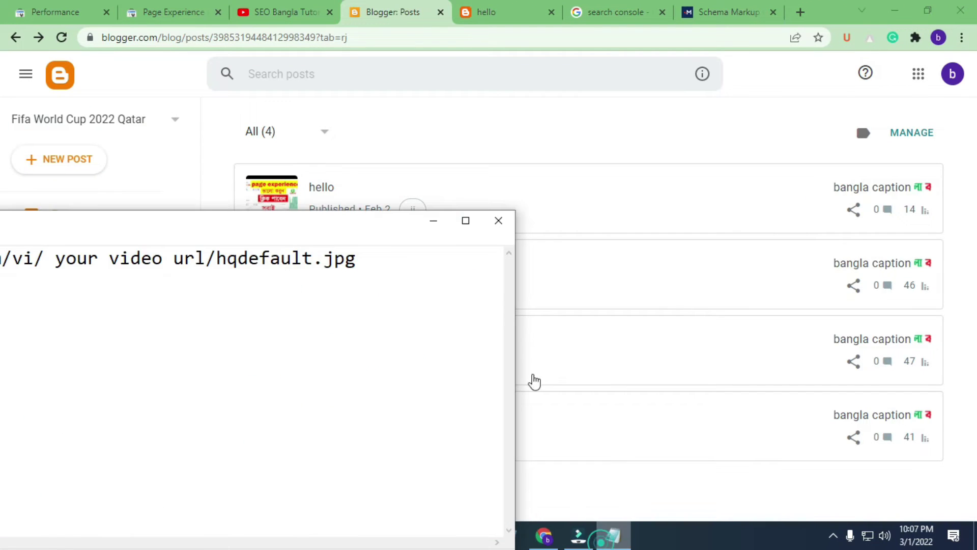
drag(667, 220, 86, 215)
right_click(236, 211)
click(270, 259)
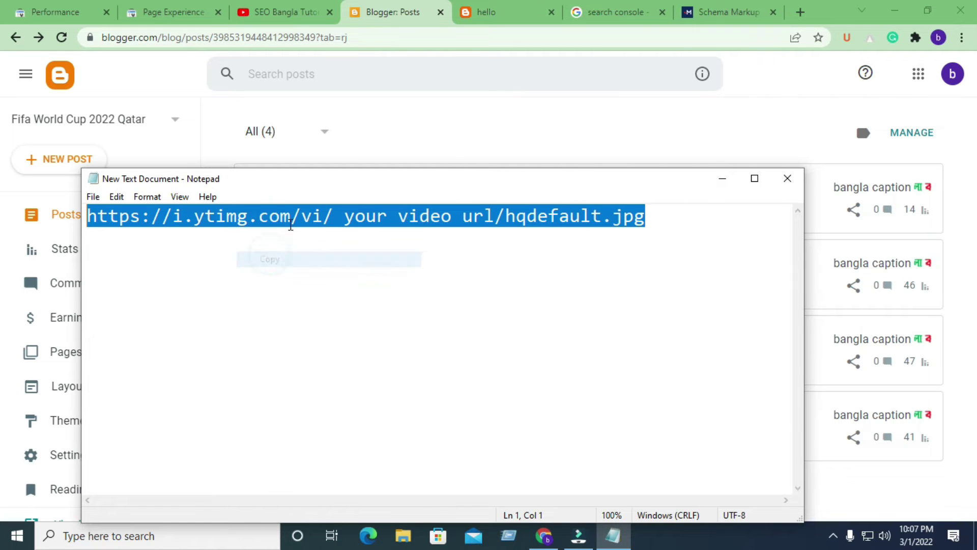
click(727, 9)
right_click(265, 229)
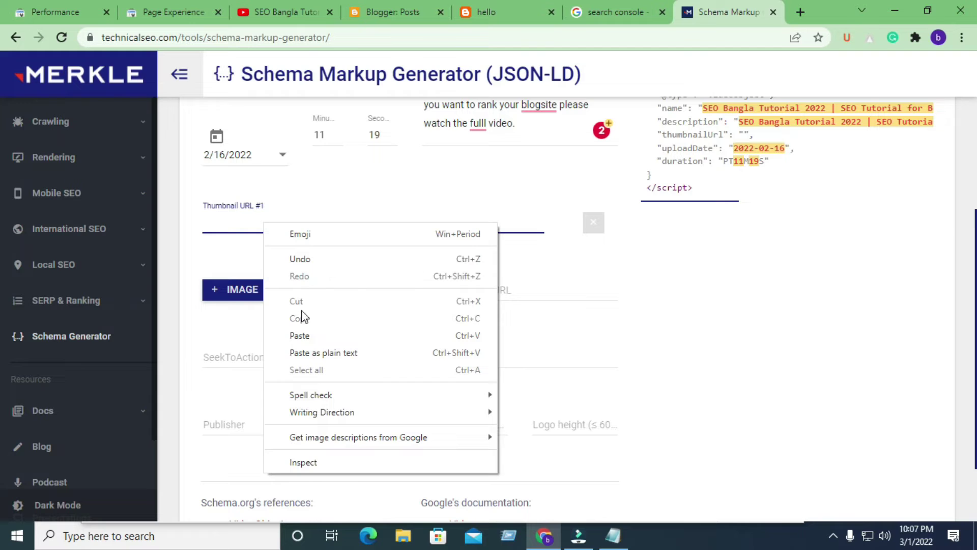
click(300, 336)
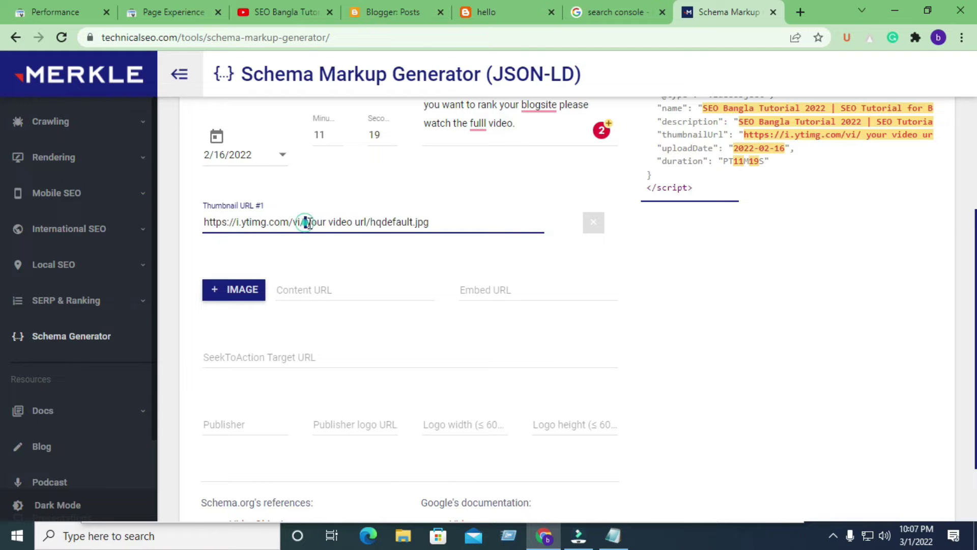
Select the "your video url" placeholder in Thumbnail URL #1, copy the video's URL from the YouTube player and paste it into a new tab's address bar.
drag(305, 223, 348, 224)
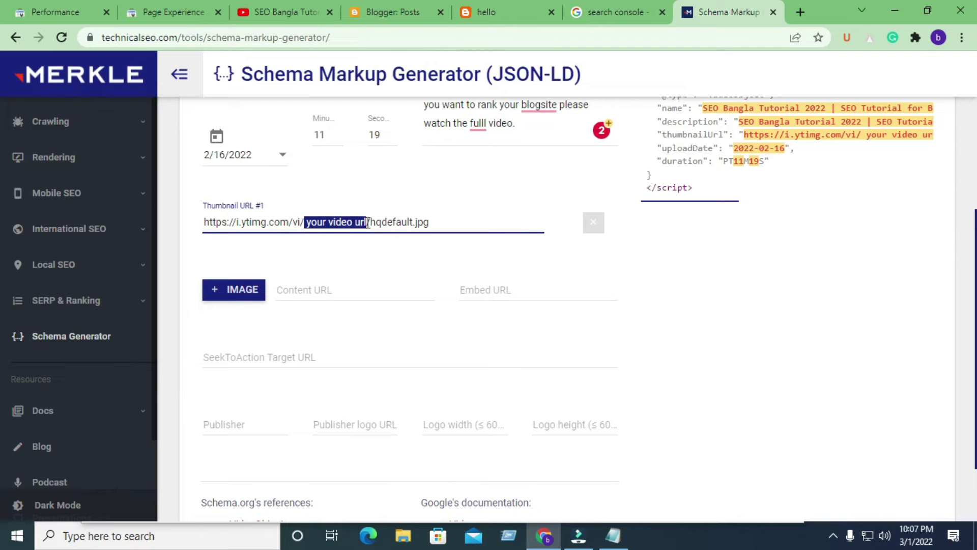
click(292, 8)
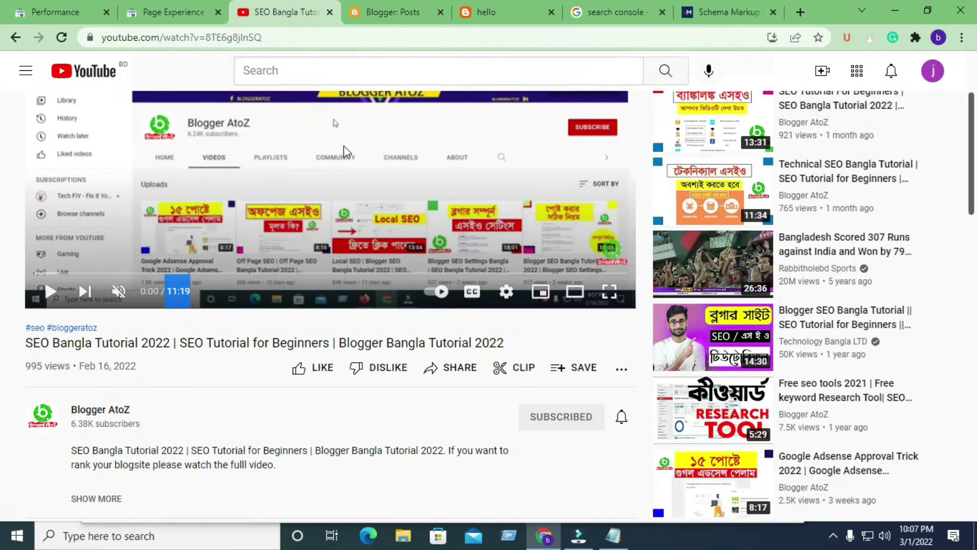
scroll(344, 147, up, 1)
right_click(363, 167)
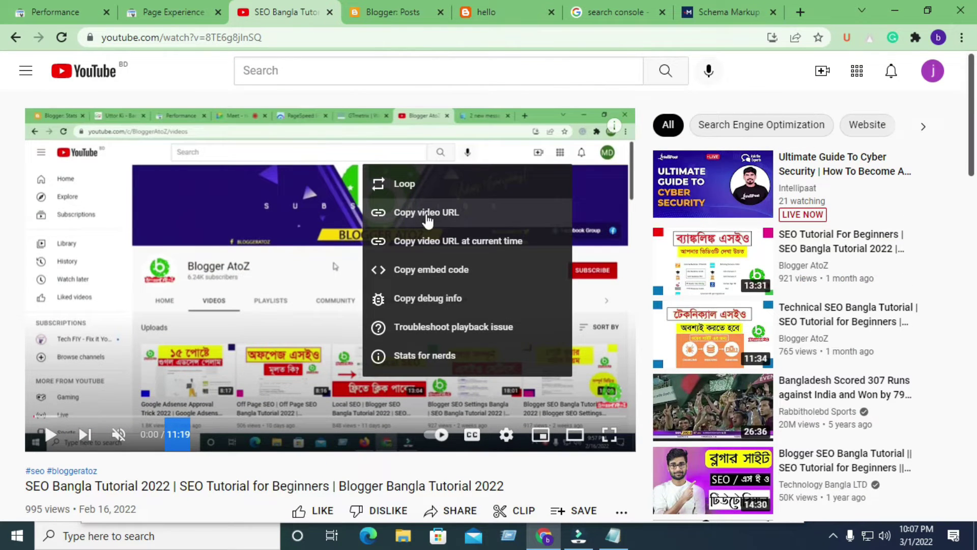
click(451, 214)
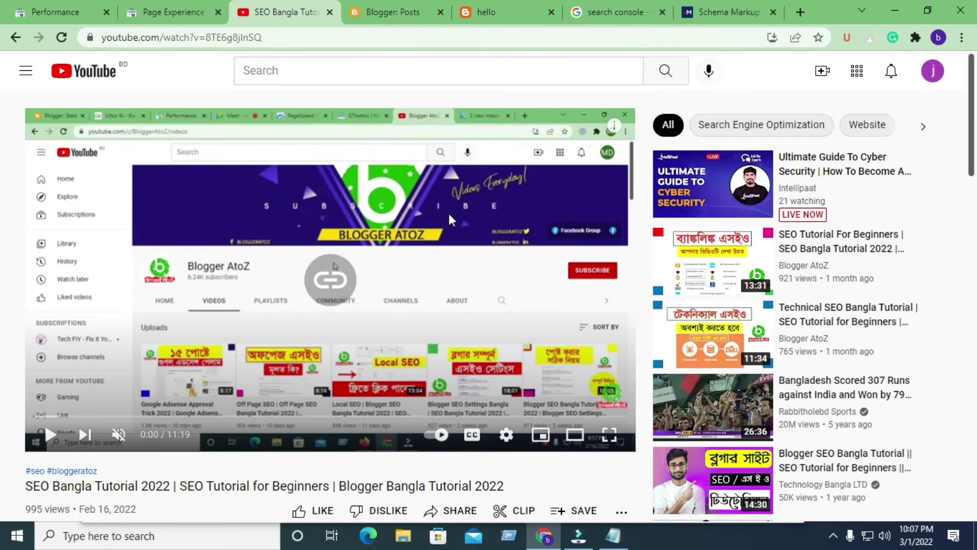
click(801, 12)
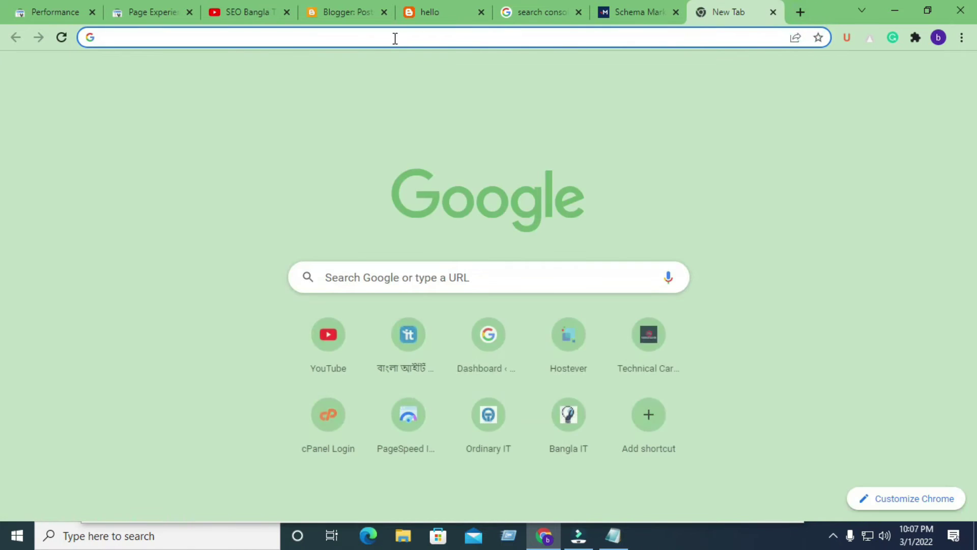
right_click(395, 37)
click(433, 134)
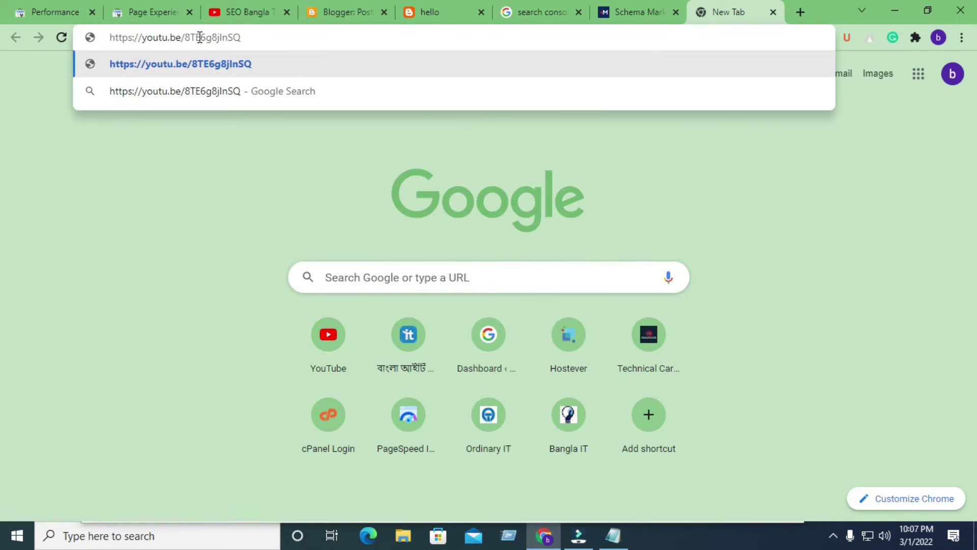
Copy only the video ID 8TE6g8jlnSQ from the pasted URL and replace "your video url" with it in the schema's Thumbnail URL #1 field.
drag(187, 37, 247, 37)
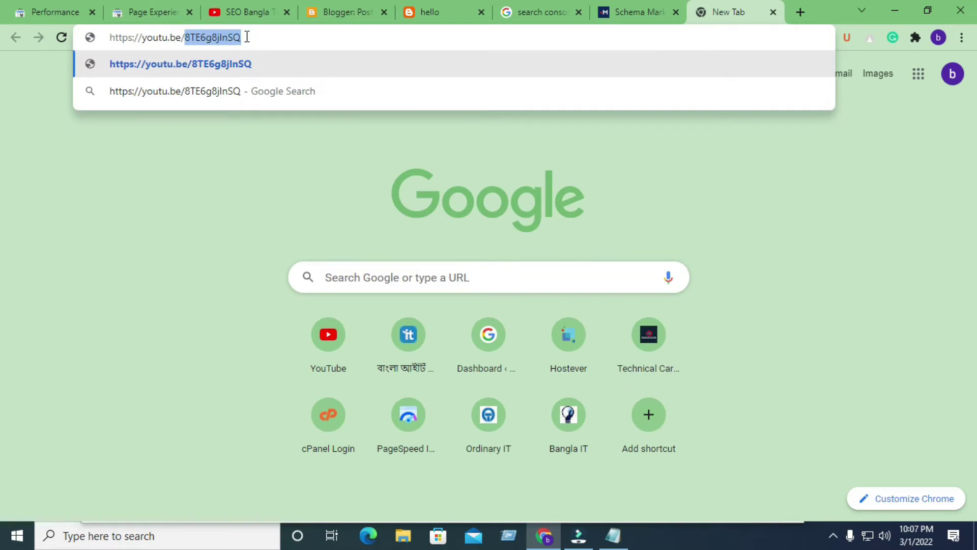
right_click(235, 40)
click(279, 117)
click(610, 15)
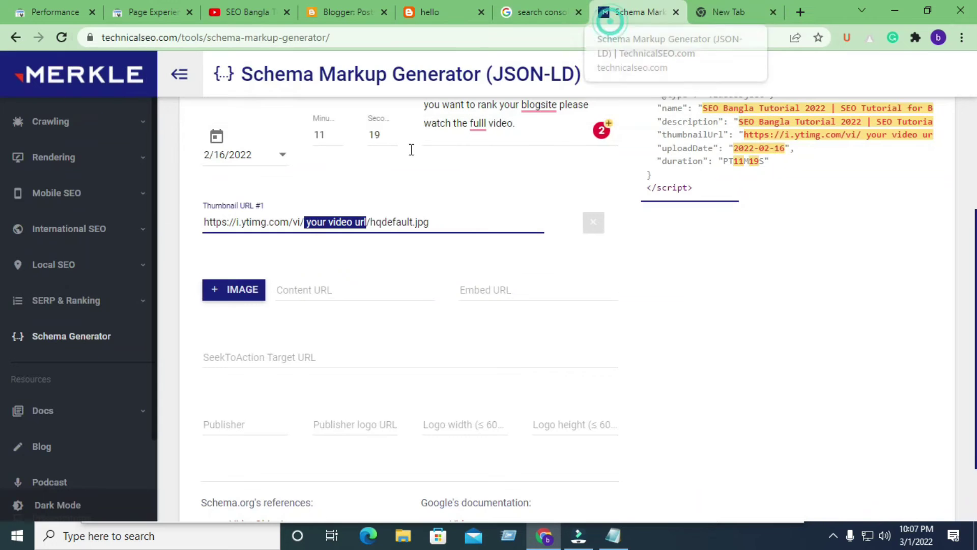
right_click(352, 220)
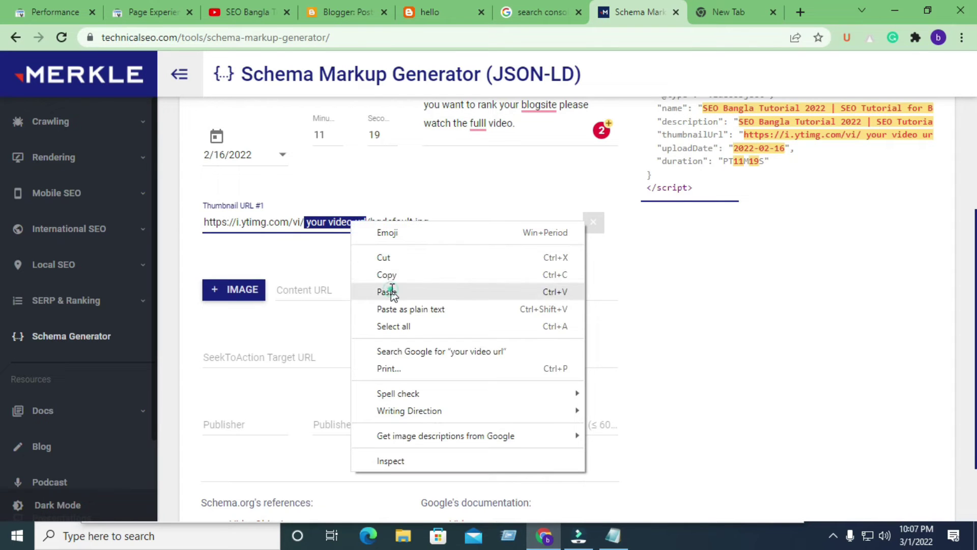
click(389, 290)
Open the completed thumbnail URL in a new tab to check its image, close that tab and return to the schema generator.
drag(454, 224, 195, 225)
right_click(330, 221)
click(358, 271)
click(801, 13)
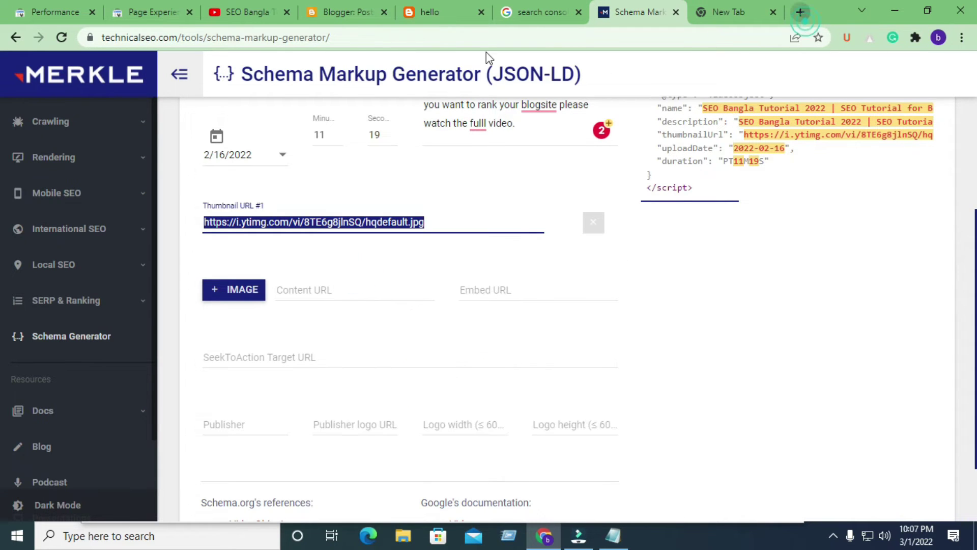
right_click(307, 38)
click(379, 154)
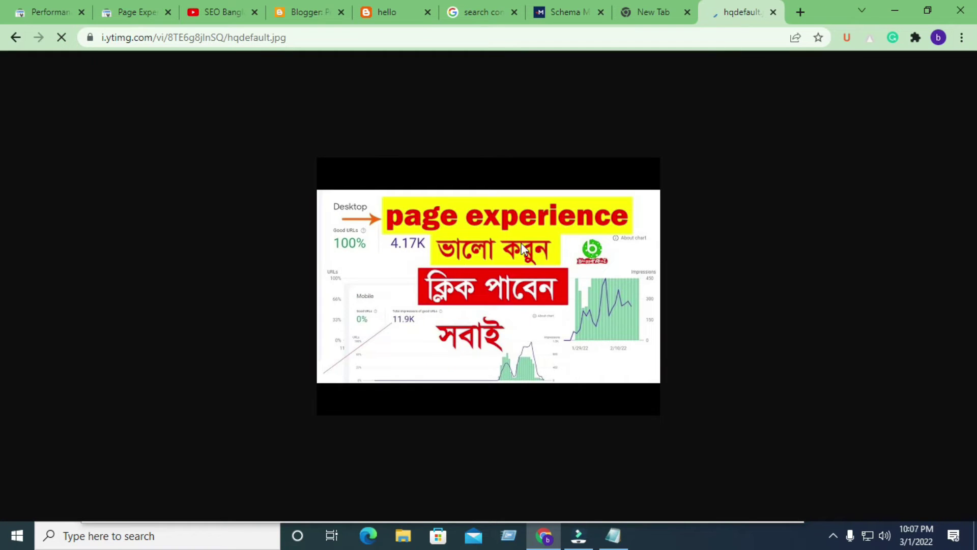
click(216, 12)
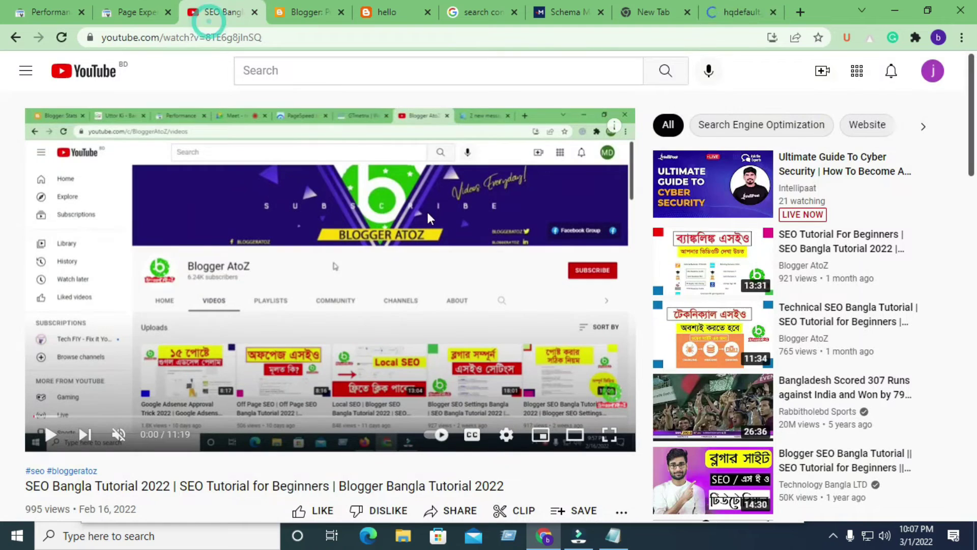
click(744, 13)
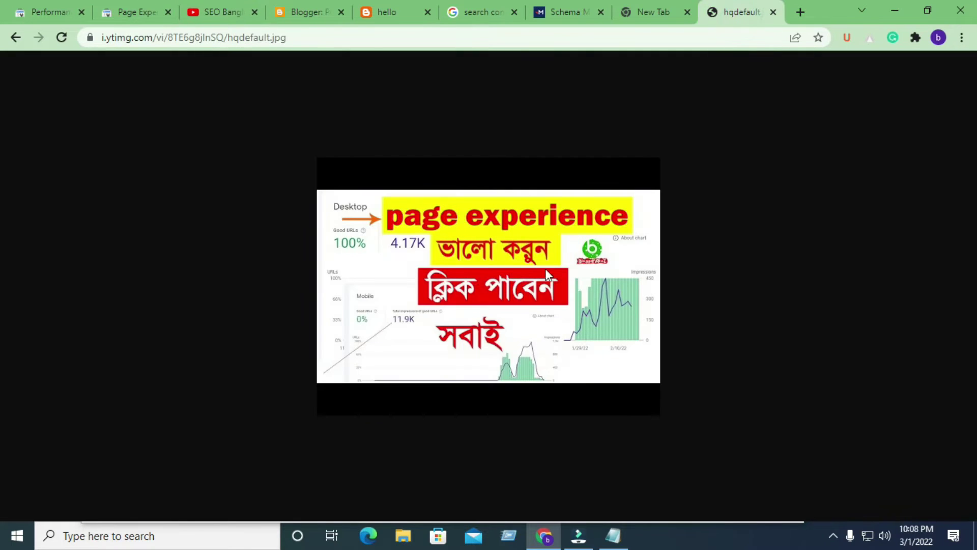
click(773, 12)
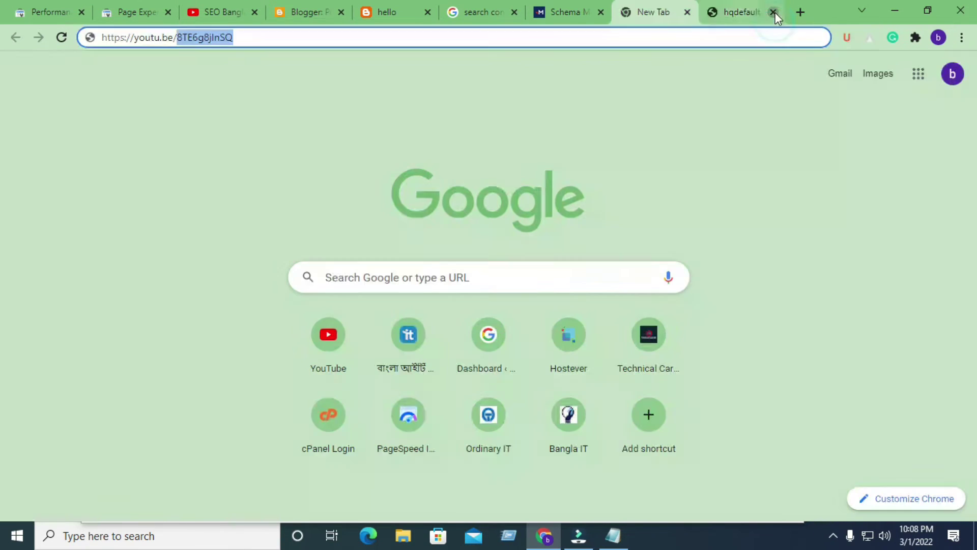
click(629, 15)
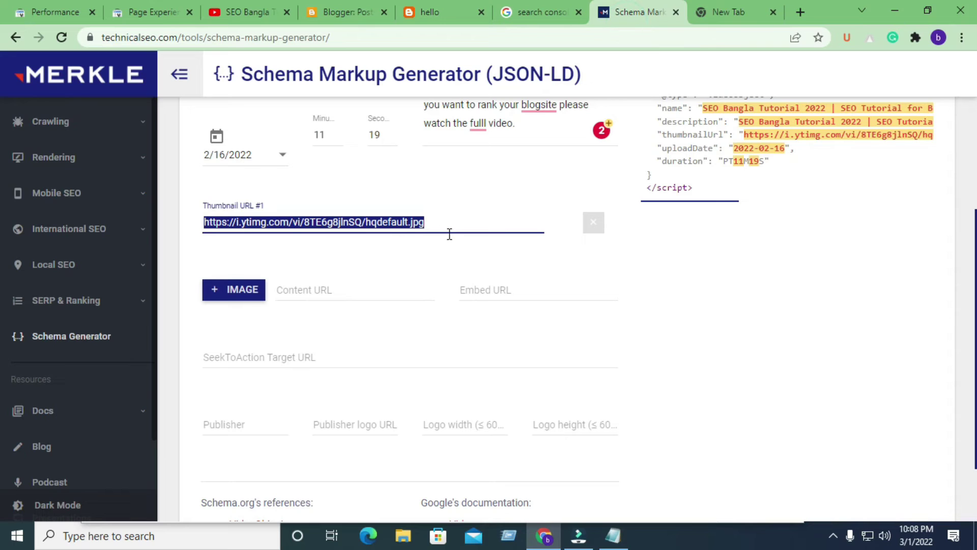
click(410, 246)
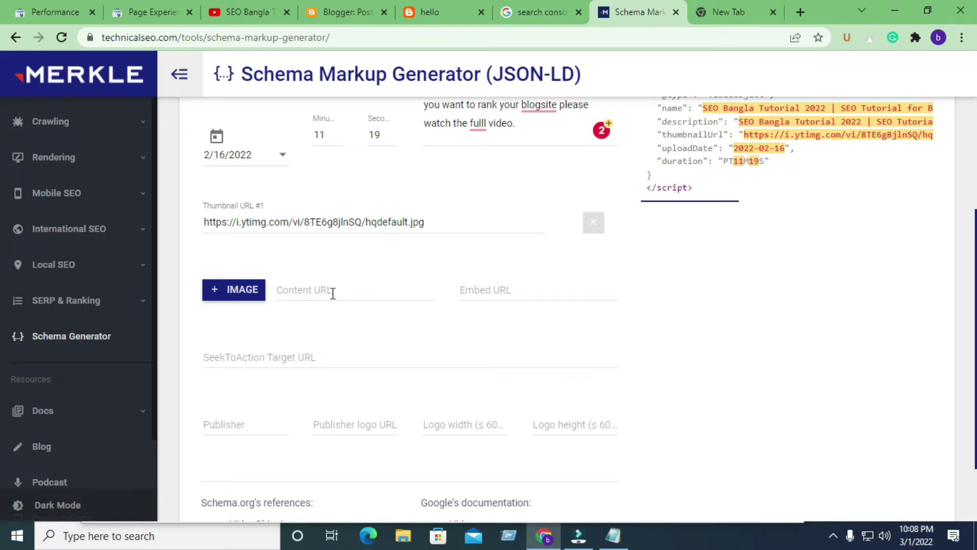
click(244, 12)
right_click(322, 178)
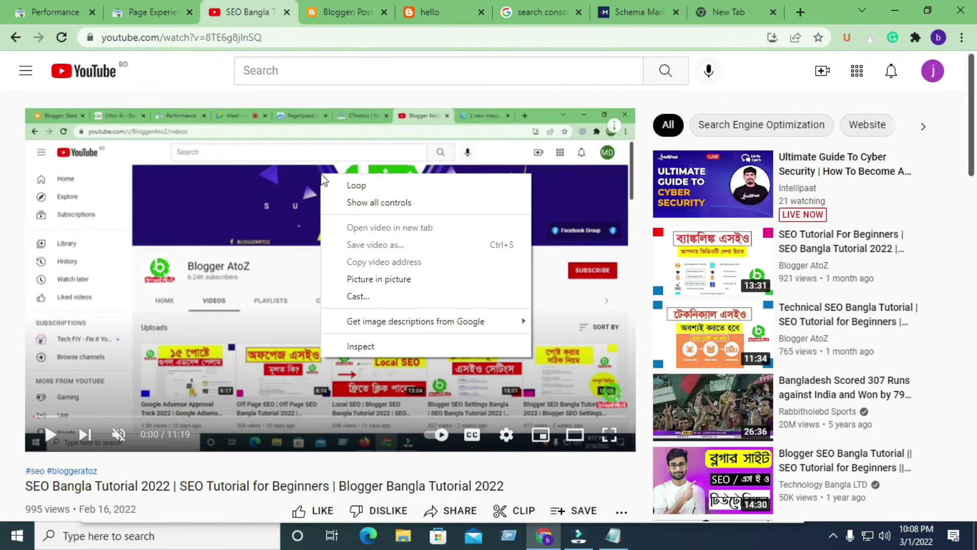
right_click(271, 147)
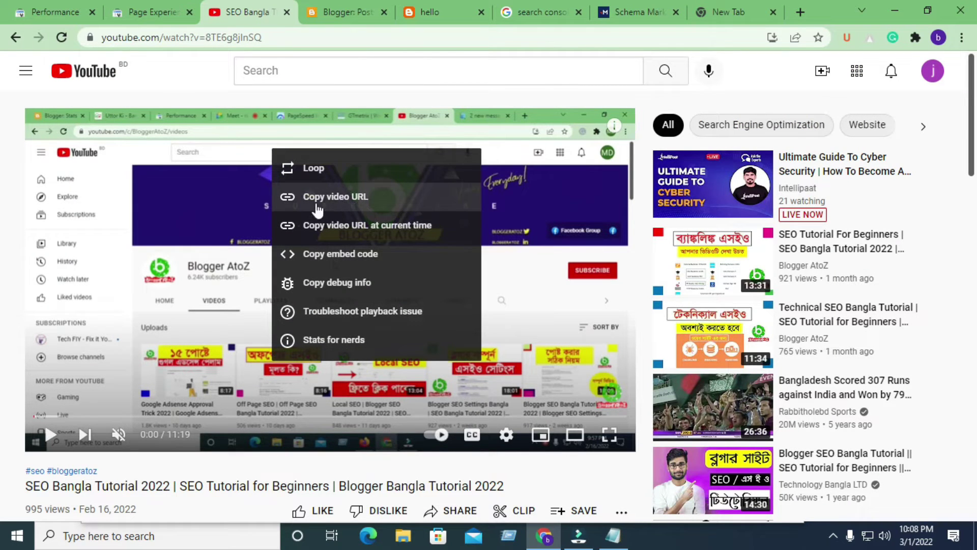
click(361, 204)
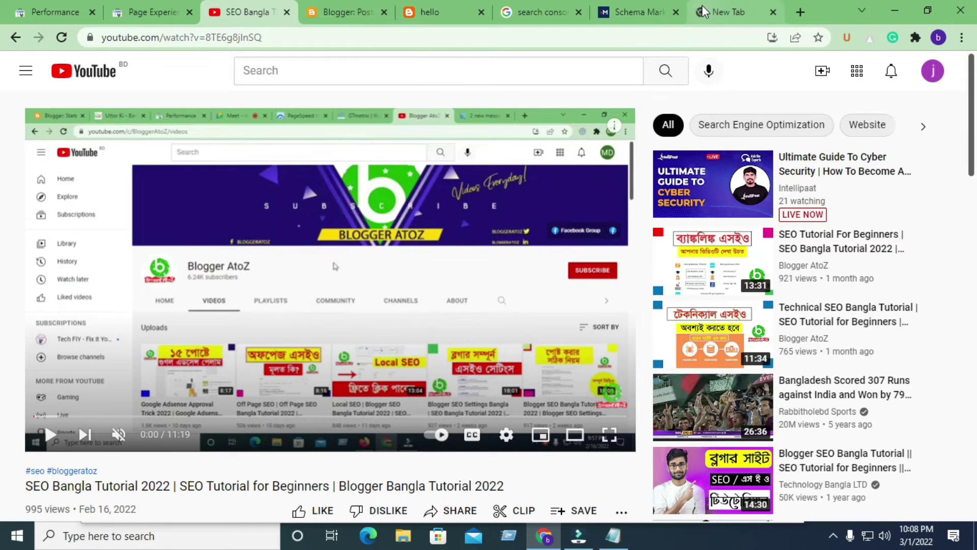
click(633, 10)
click(324, 297)
right_click(356, 294)
click(377, 152)
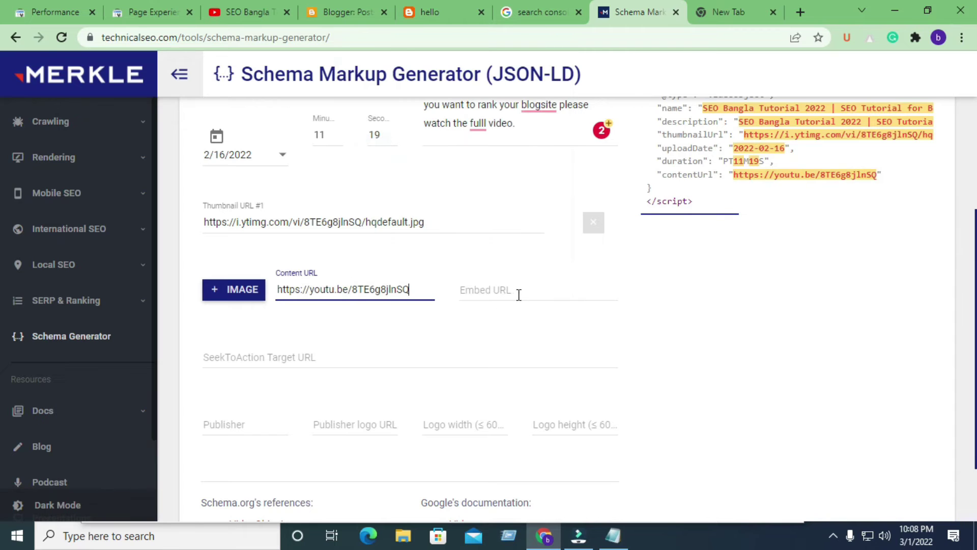
Copy the video's embed code from the YouTube player and paste it into a new tab's address bar.
click(500, 292)
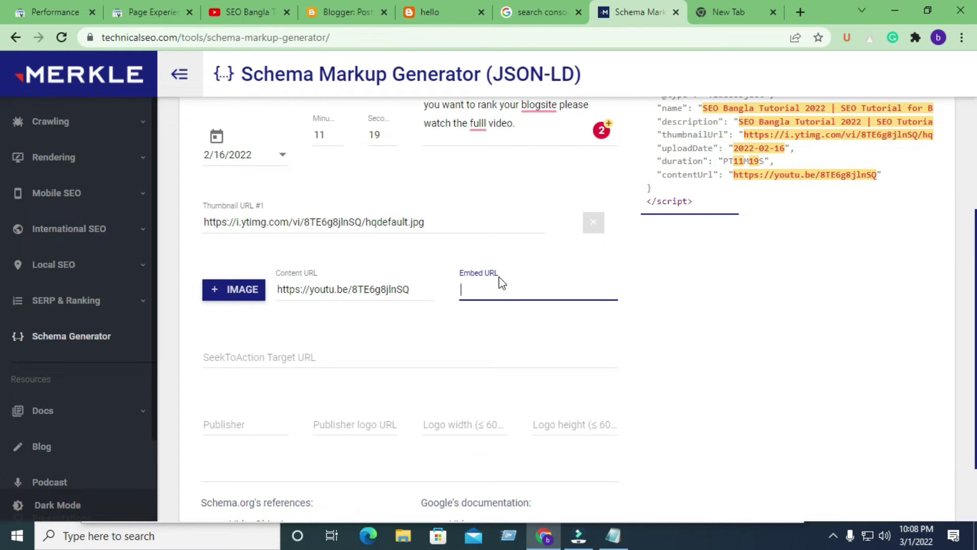
click(245, 12)
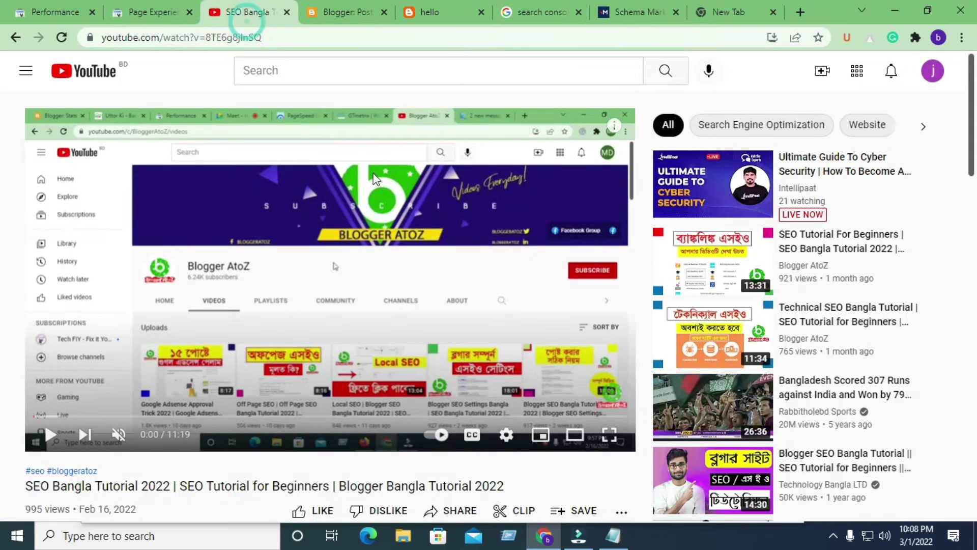
right_click(373, 207)
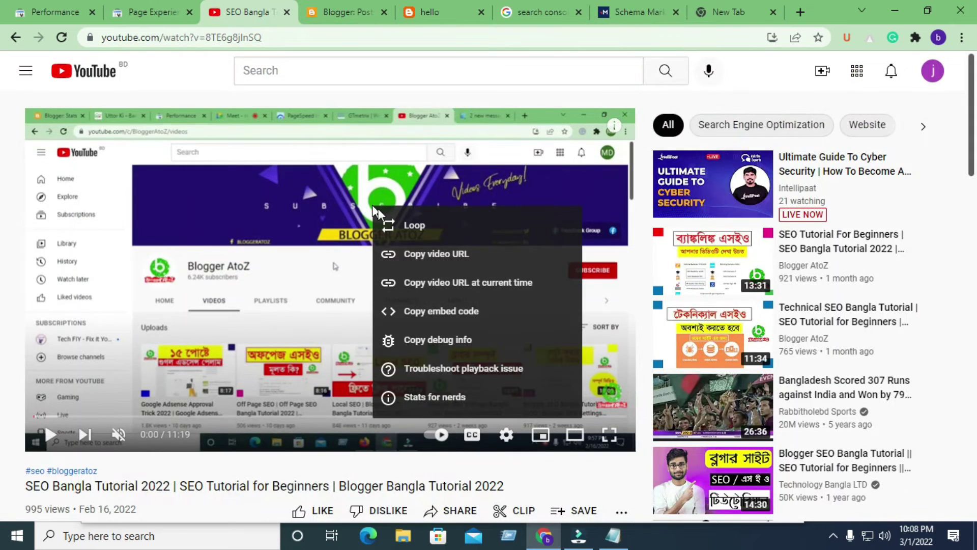
click(479, 311)
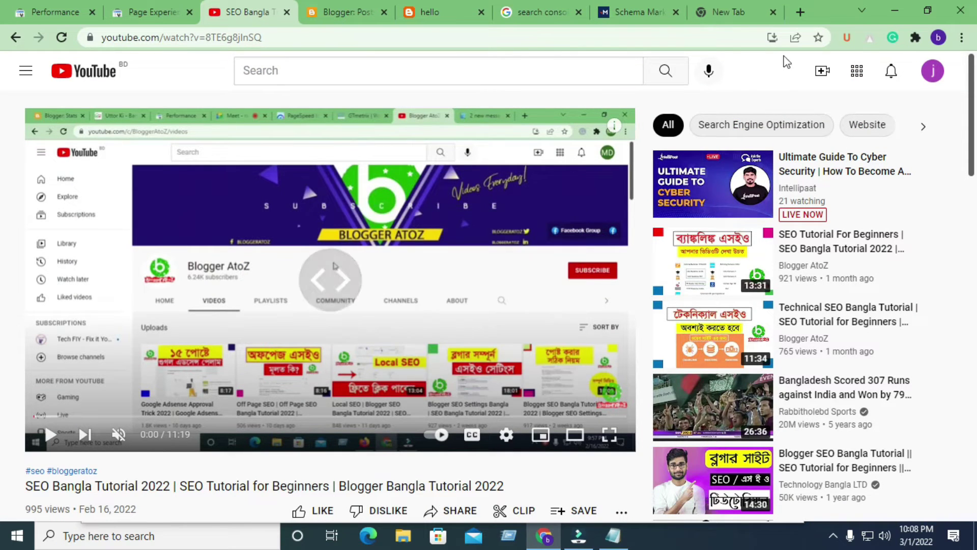
click(809, 14)
right_click(271, 39)
click(313, 135)
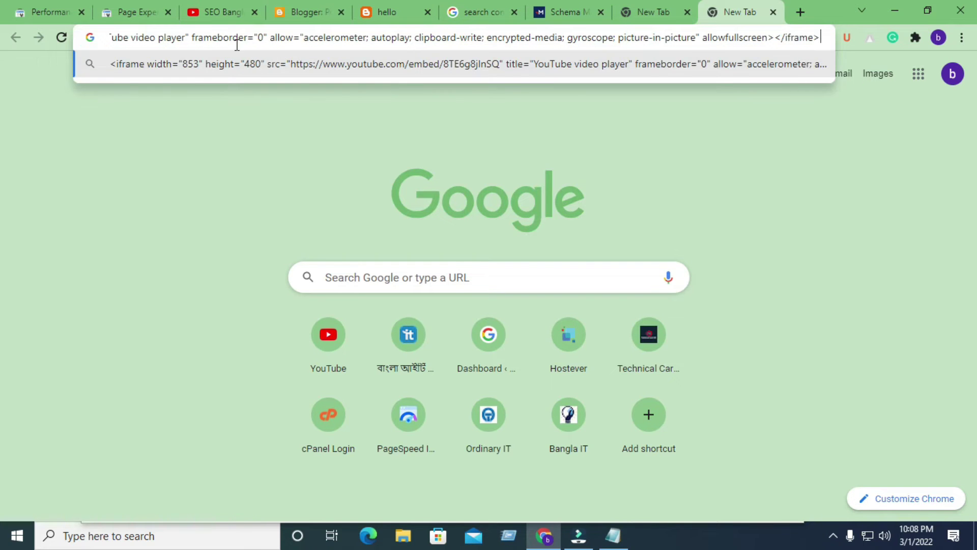
drag(410, 40, 102, 40)
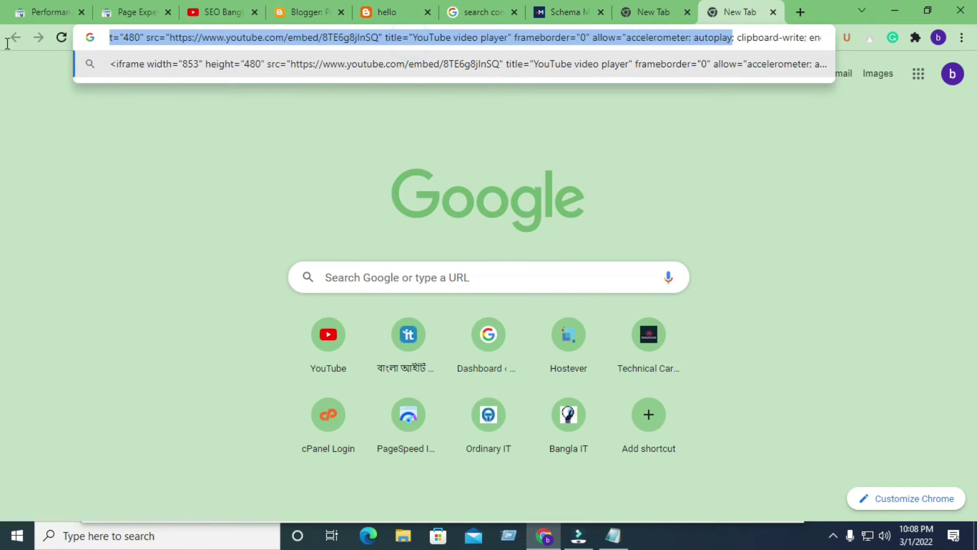
click(328, 38)
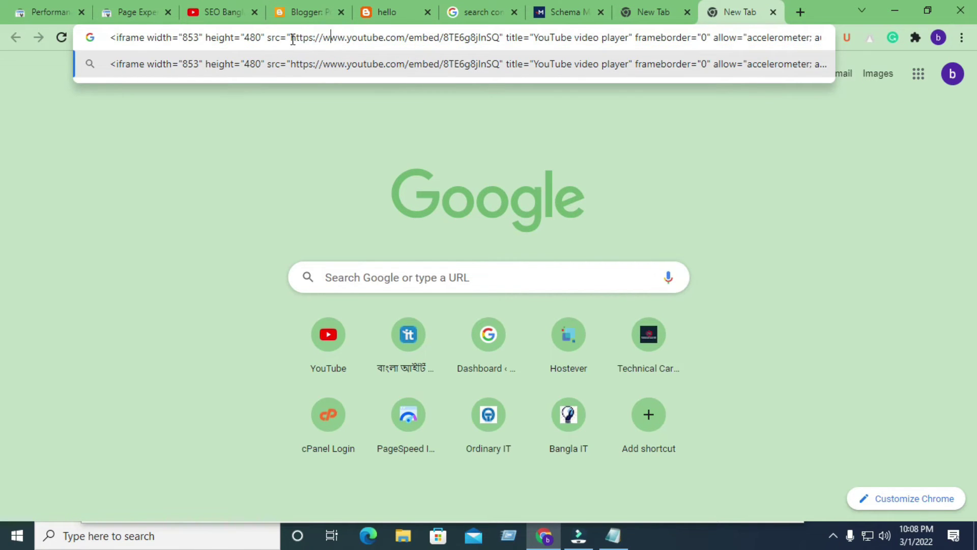
drag(280, 38, 272, 40)
click(270, 39)
click(270, 39)
drag(290, 37, 496, 37)
right_click(446, 41)
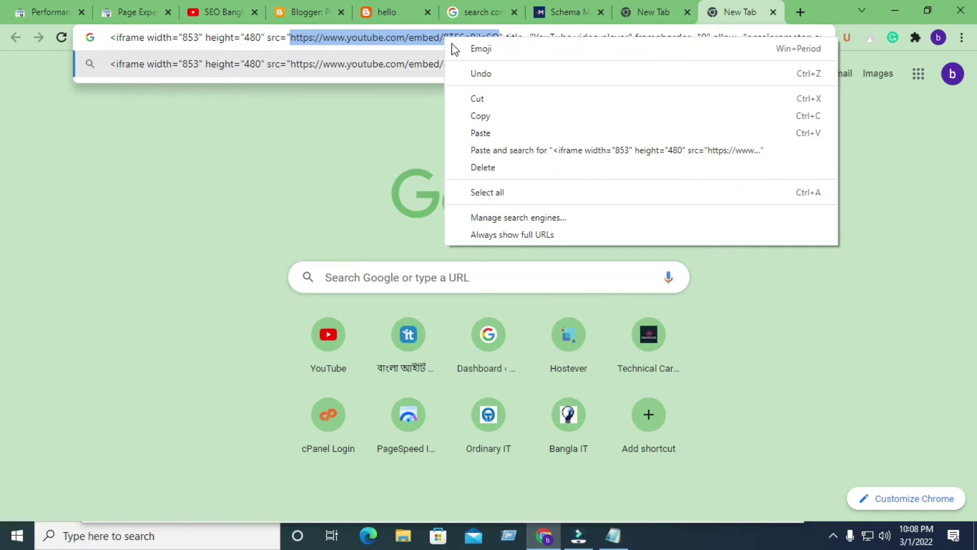
click(481, 113)
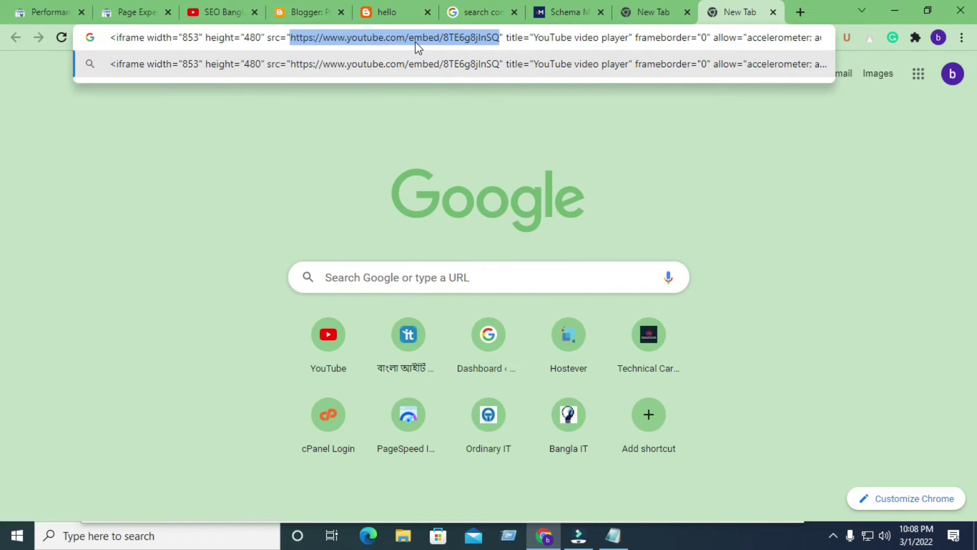
click(571, 15)
right_click(494, 286)
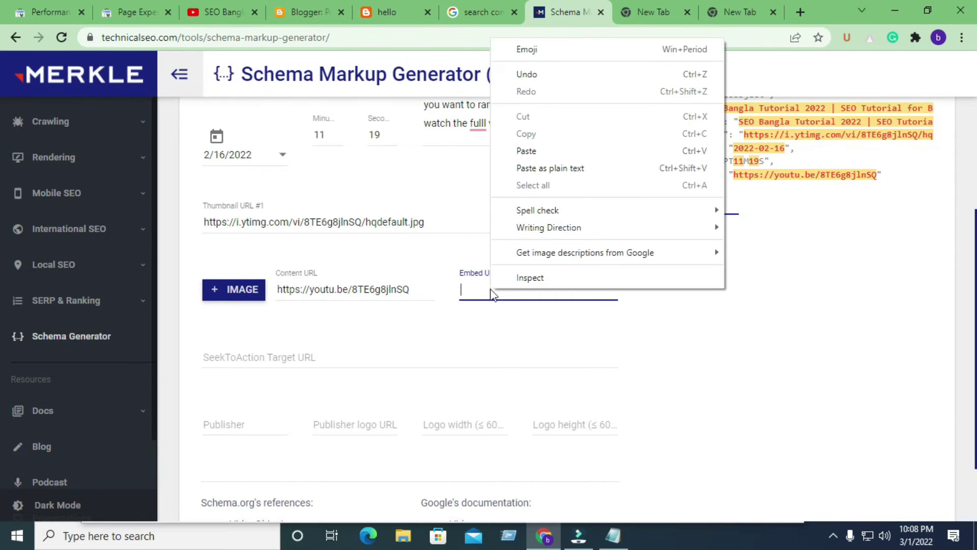
click(530, 150)
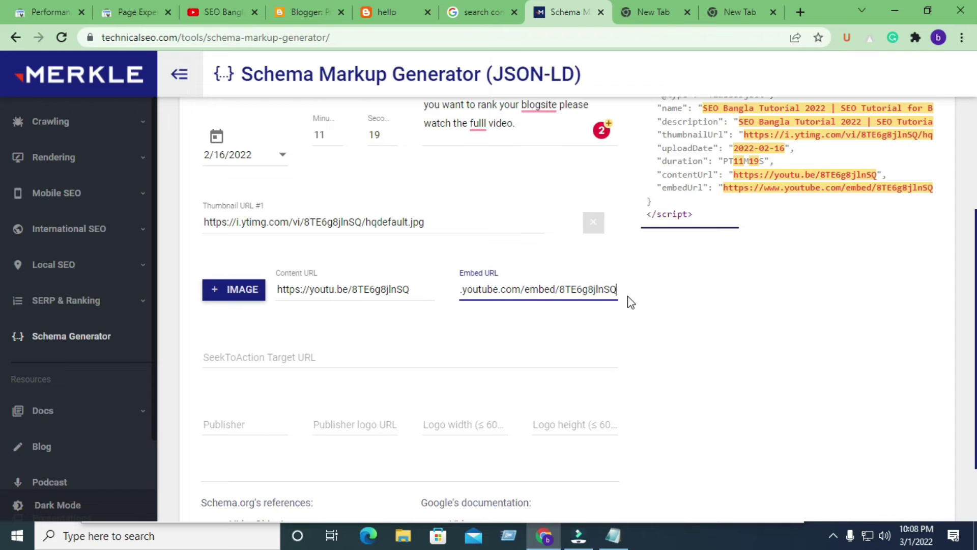
scroll(272, 352, down, 2)
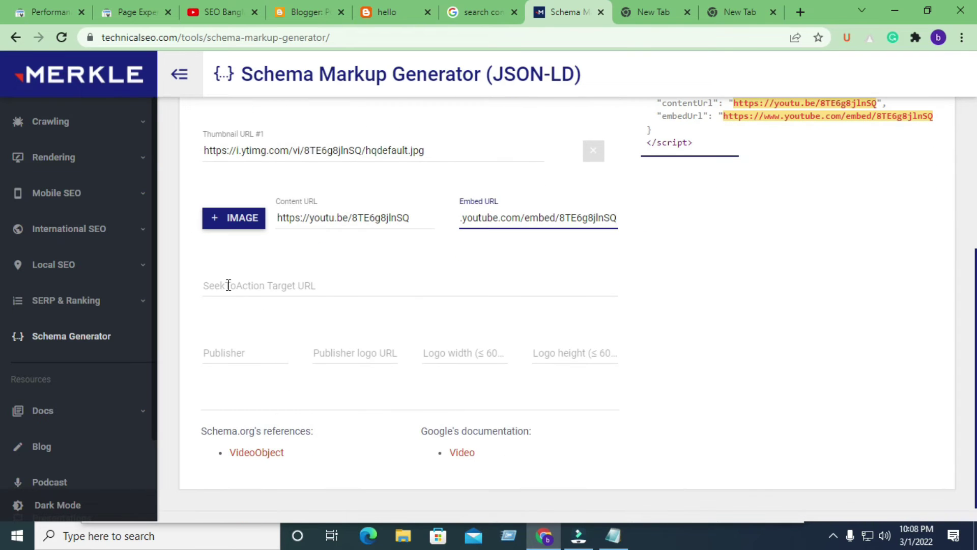
click(208, 288)
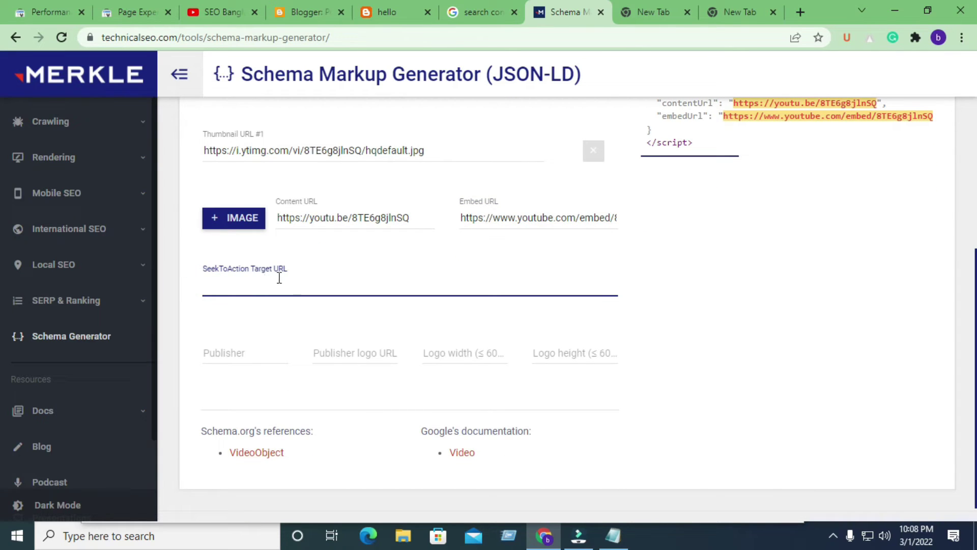
click(477, 12)
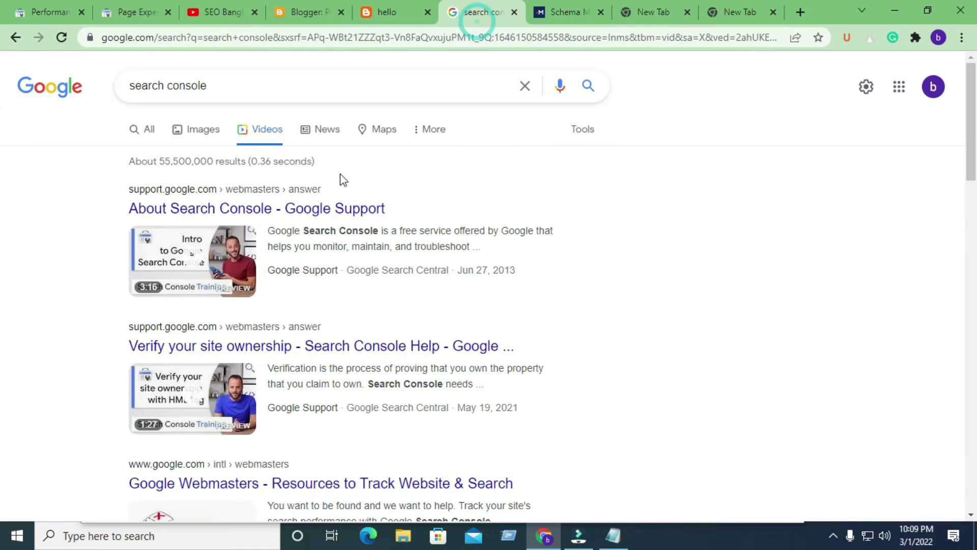
click(374, 12)
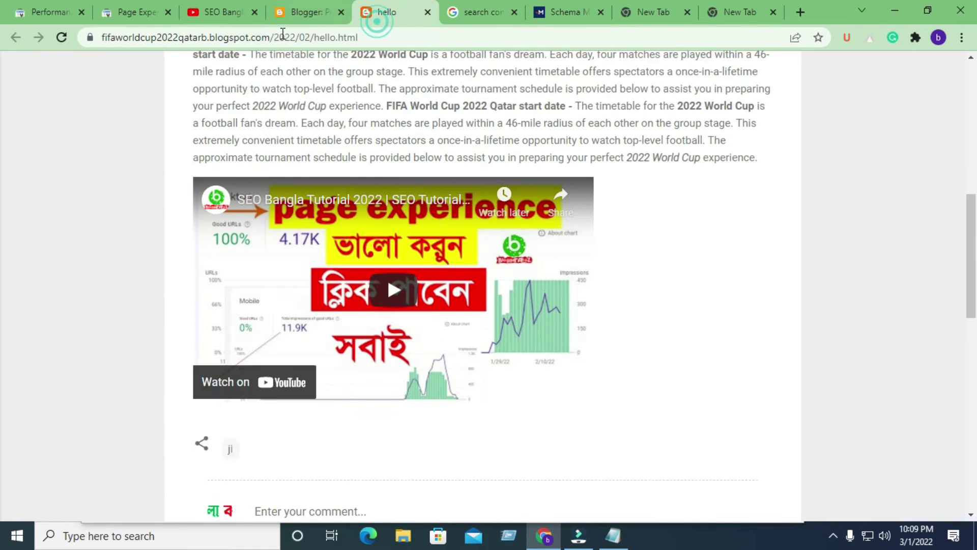
click(341, 37)
right_click(340, 38)
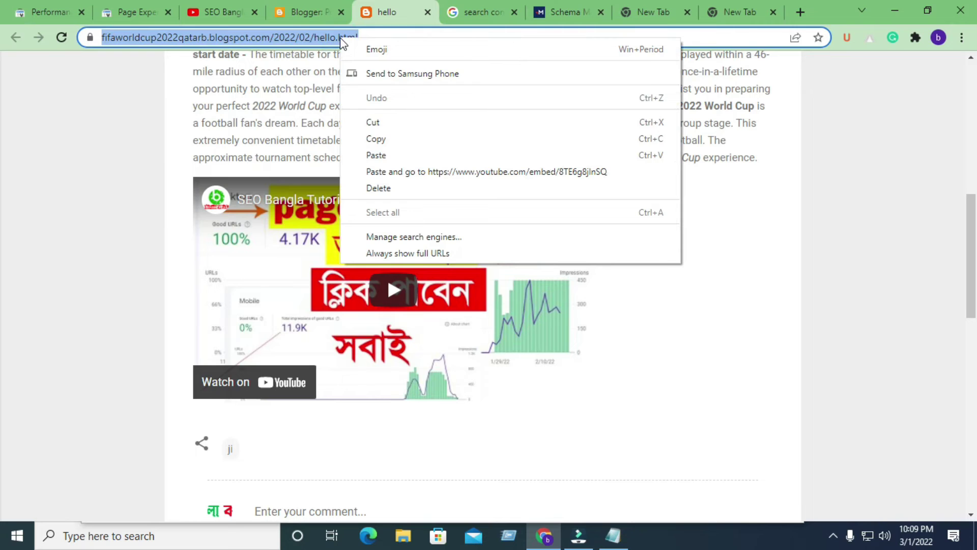
click(383, 145)
click(555, 12)
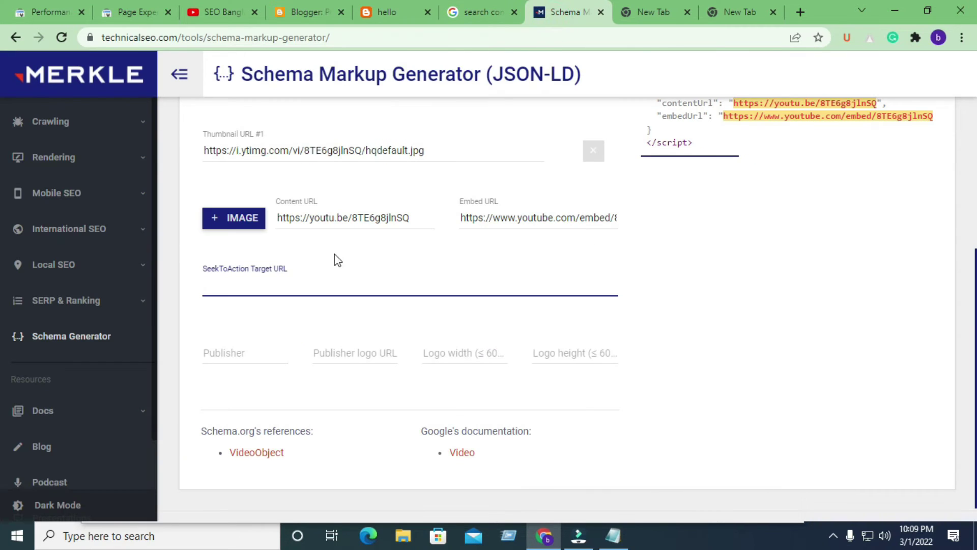
right_click(270, 285)
click(327, 148)
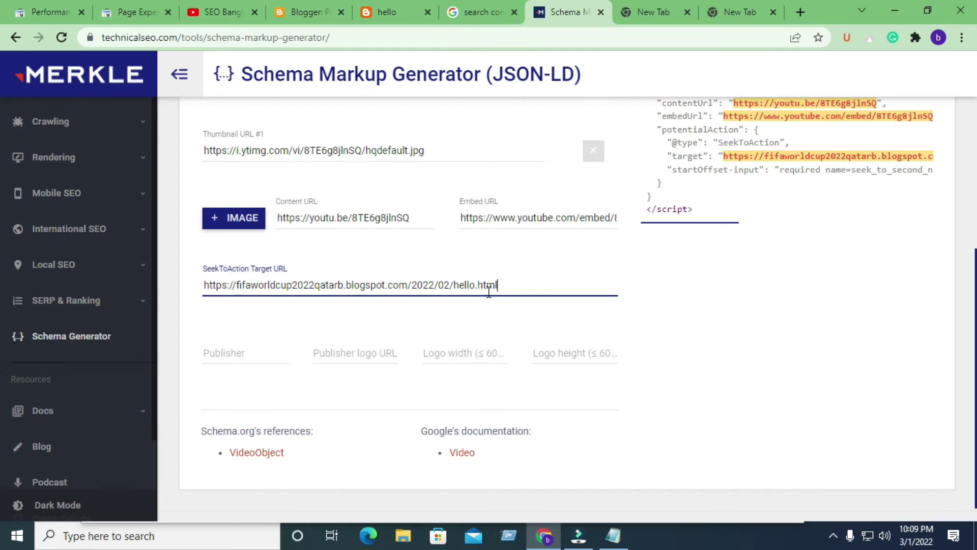
Look through the published hello post from its title to the comment area for a publisher name for the schema.
scroll(509, 287, down, 1)
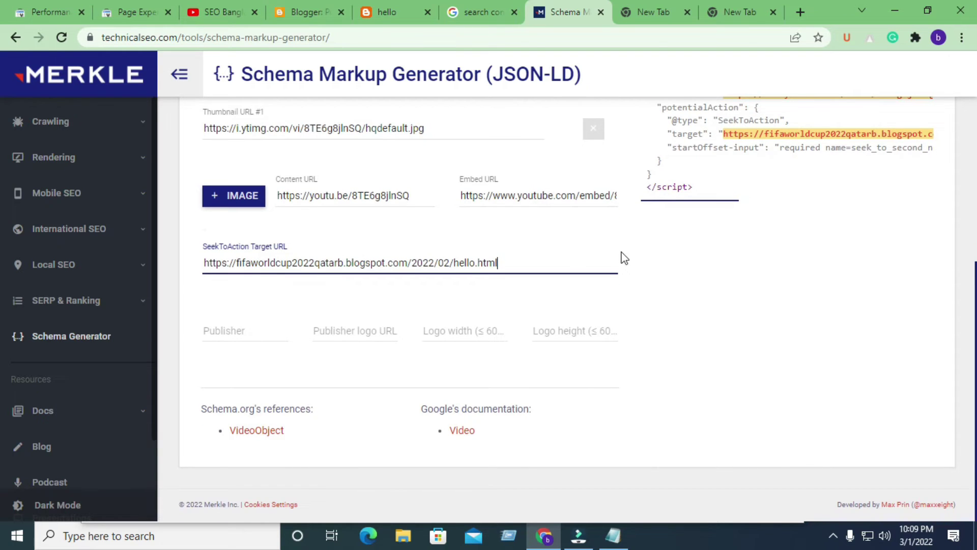
click(257, 334)
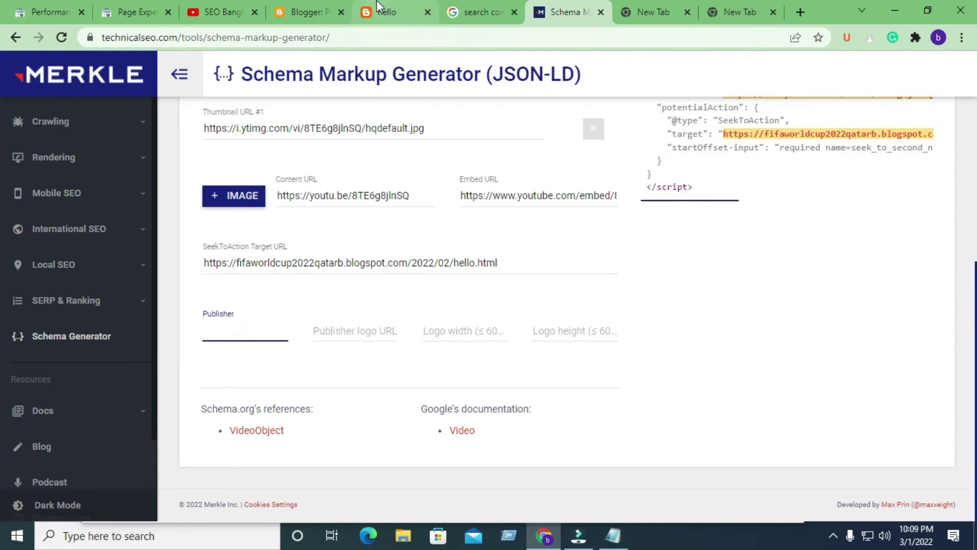
click(378, 15)
scroll(292, 225, down, 4)
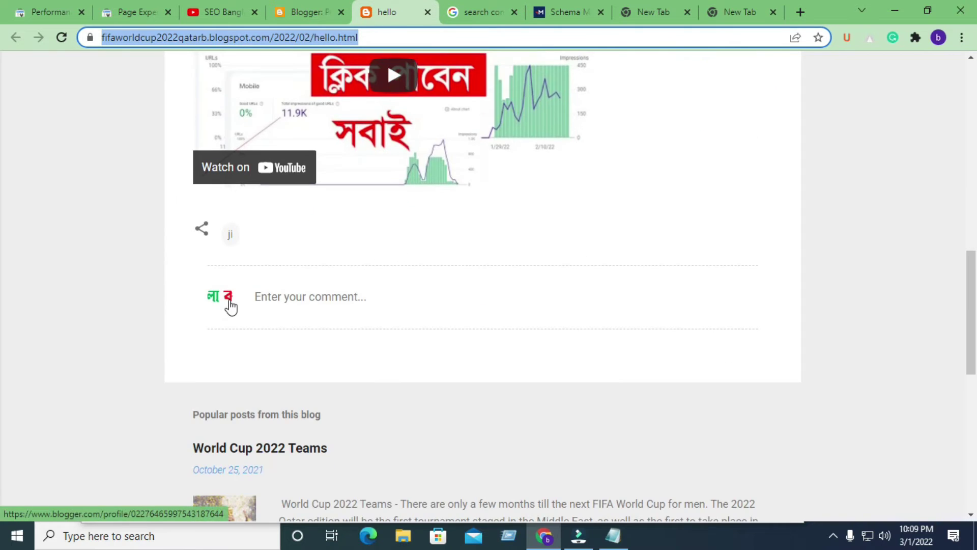
scroll(378, 292, up, 10)
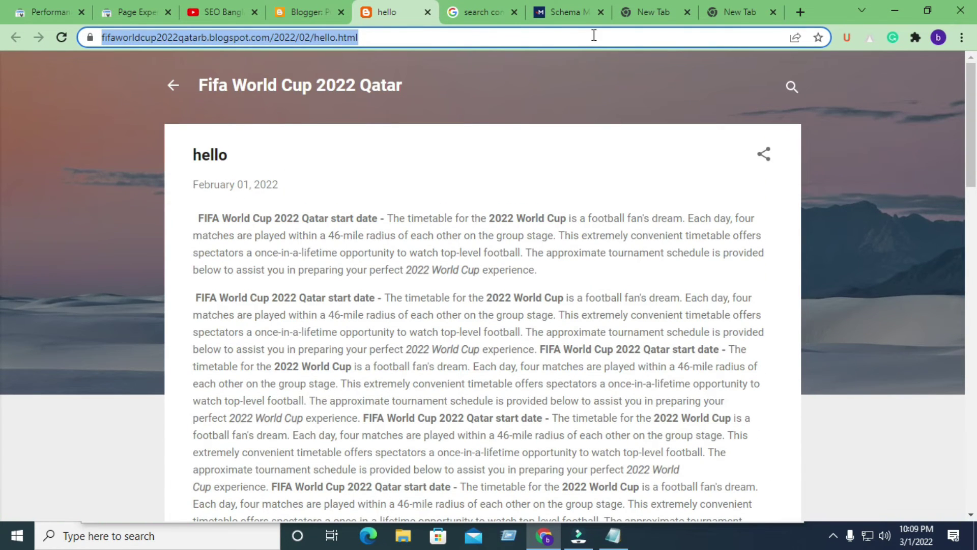
click(558, 9)
click(247, 328)
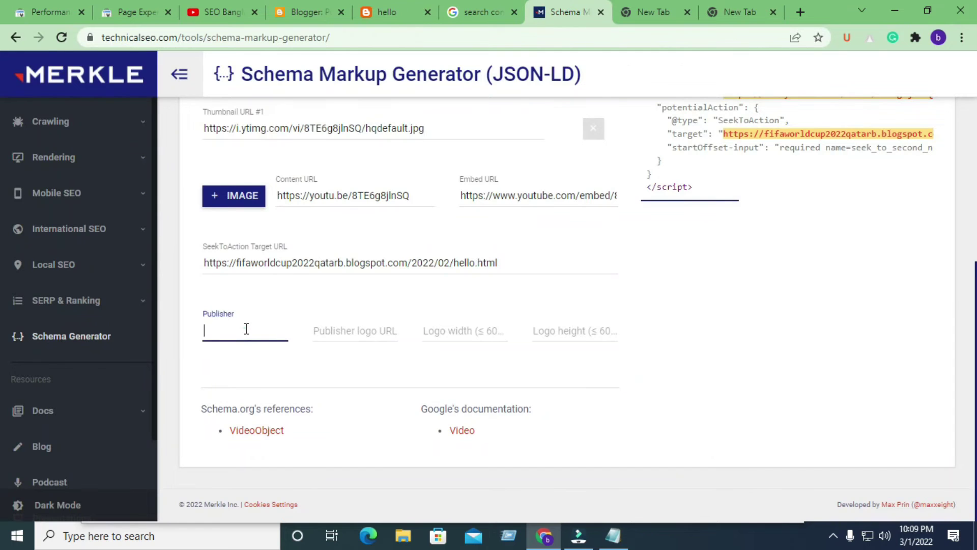
click(387, 12)
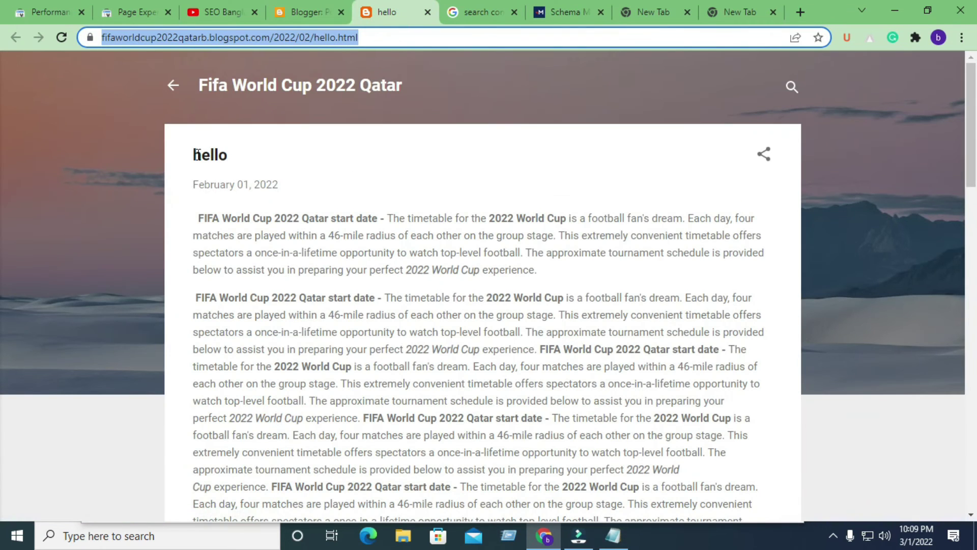
scroll(315, 239, down, 9)
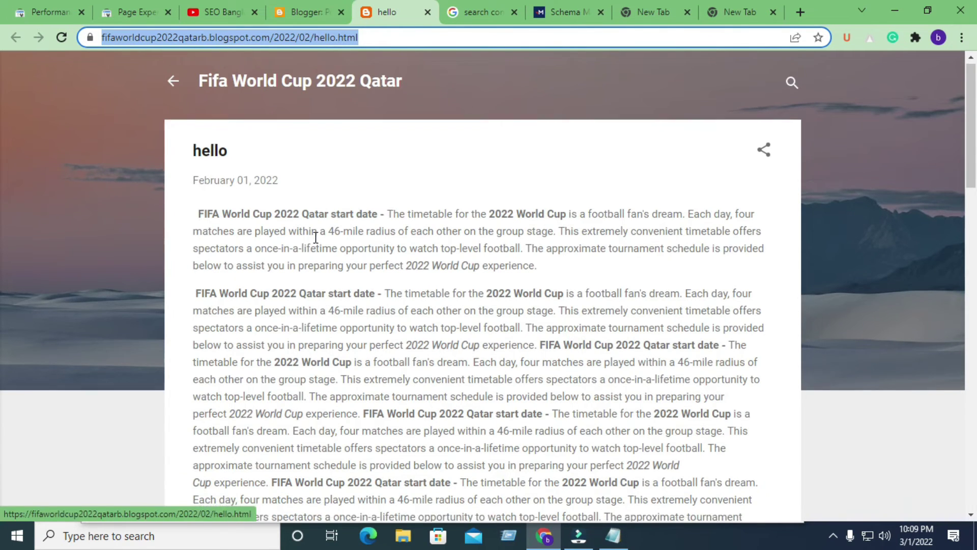
scroll(315, 245, down, 6)
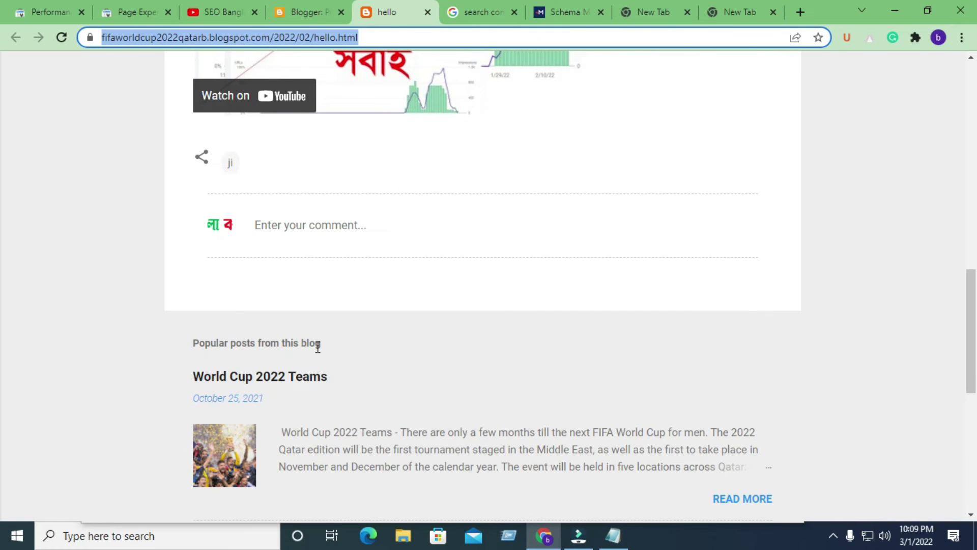
scroll(353, 279, up, 15)
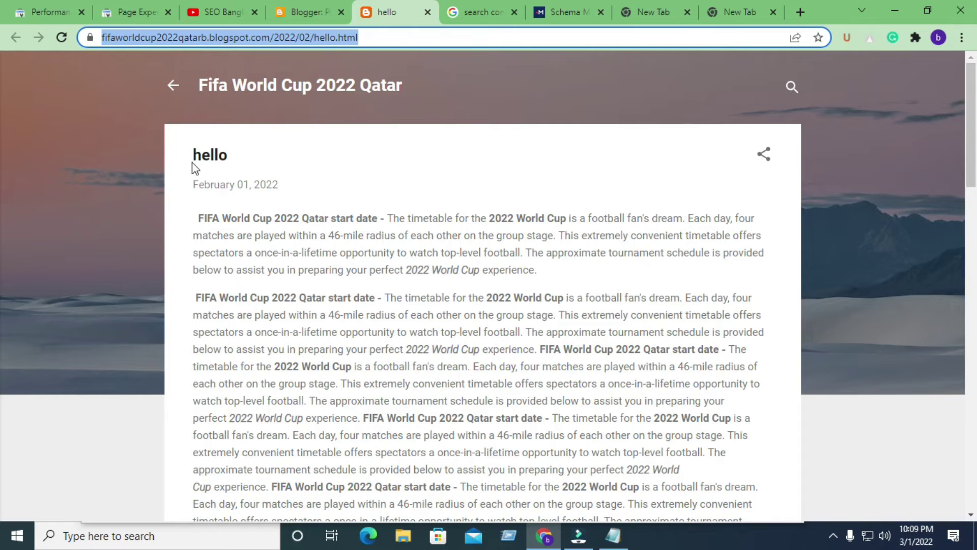
Copy the word February from the hello post's date line into the schema's Publisher field.
drag(193, 184, 236, 184)
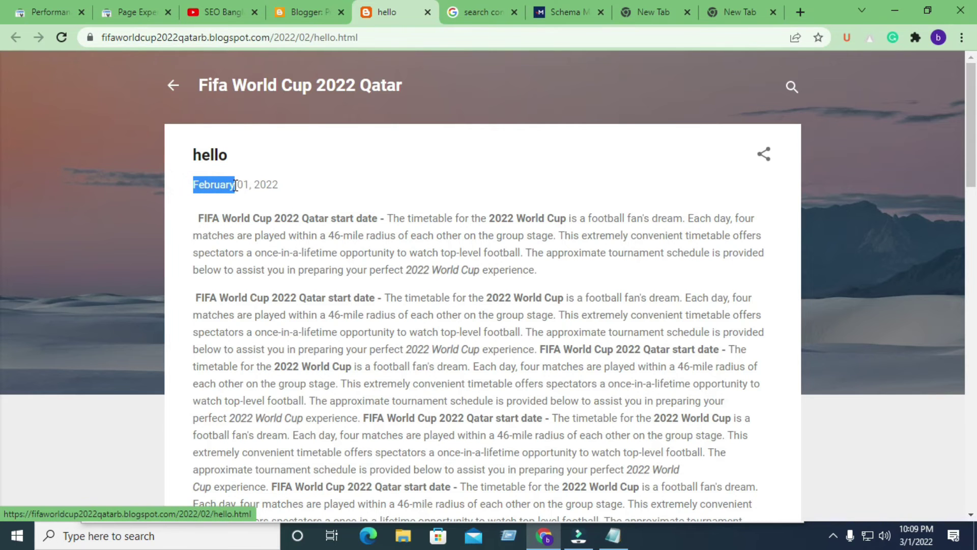
right_click(236, 184)
click(265, 319)
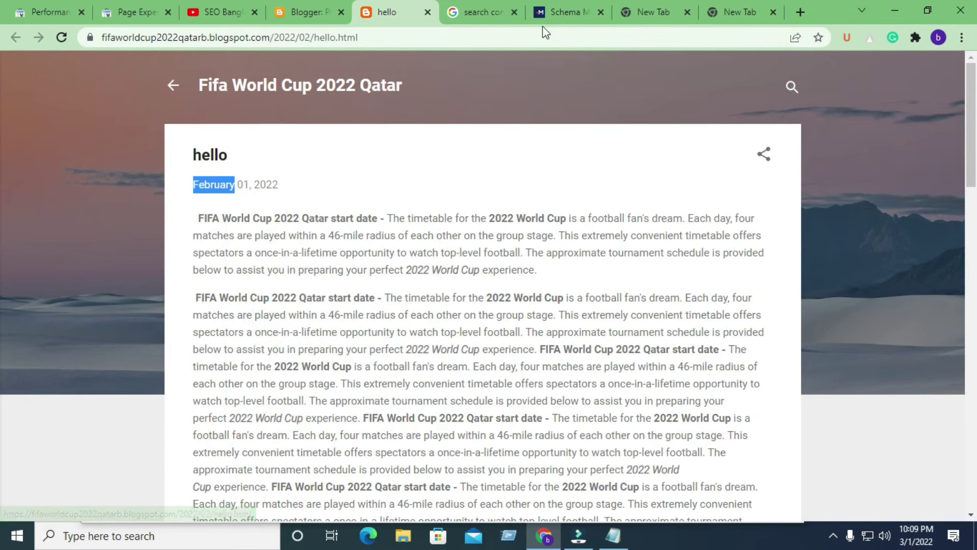
click(563, 12)
right_click(251, 337)
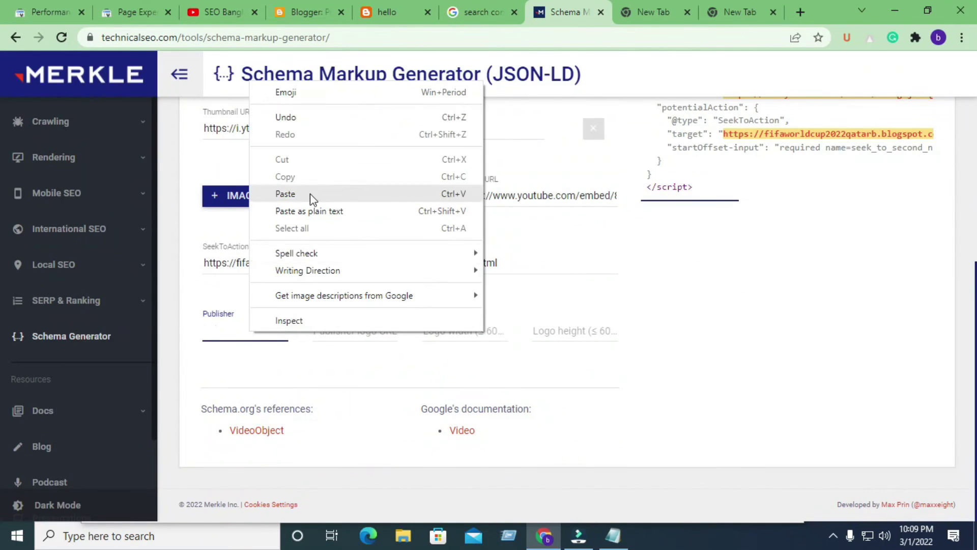
click(310, 194)
Copy the link address of the blog title Fifa World Cup 2022 Qatar into the schema's Publisher logo URL field.
click(353, 331)
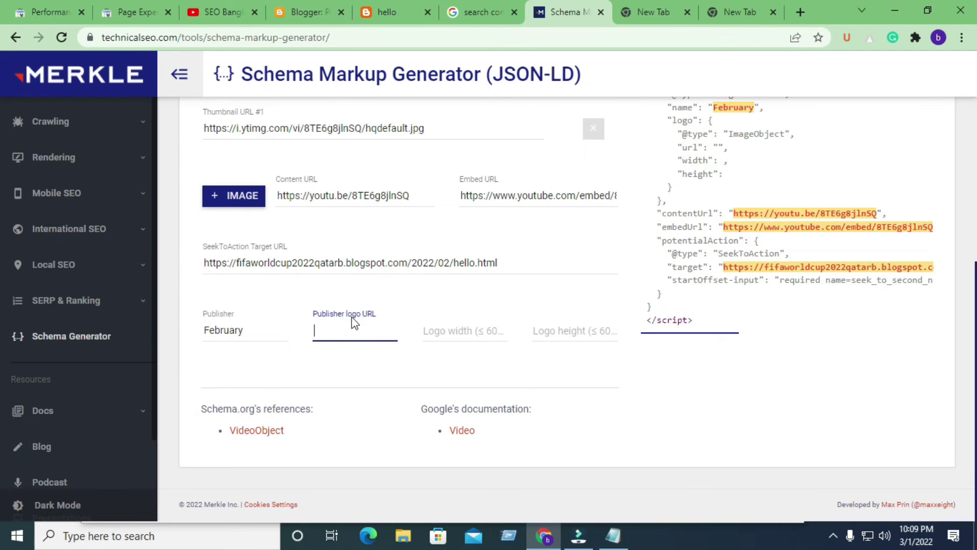
click(388, 12)
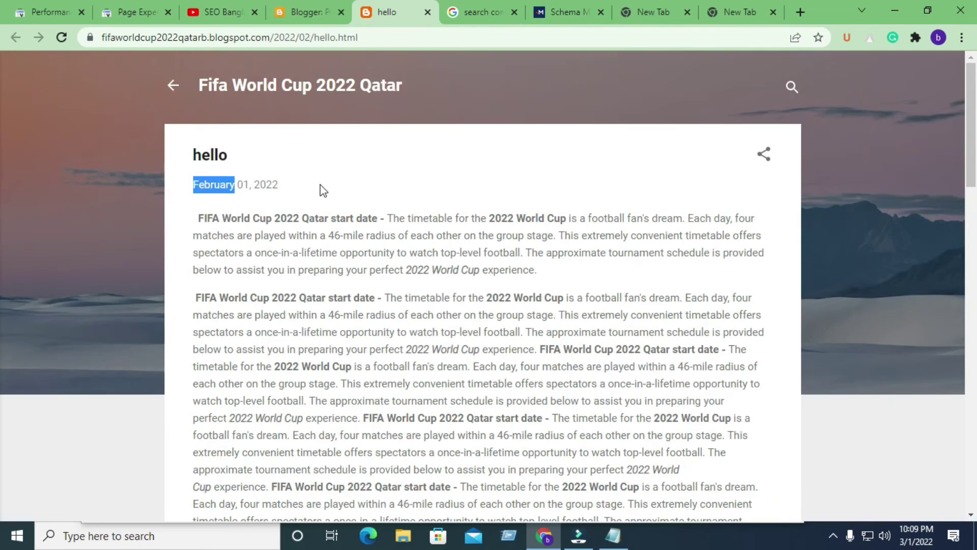
right_click(356, 95)
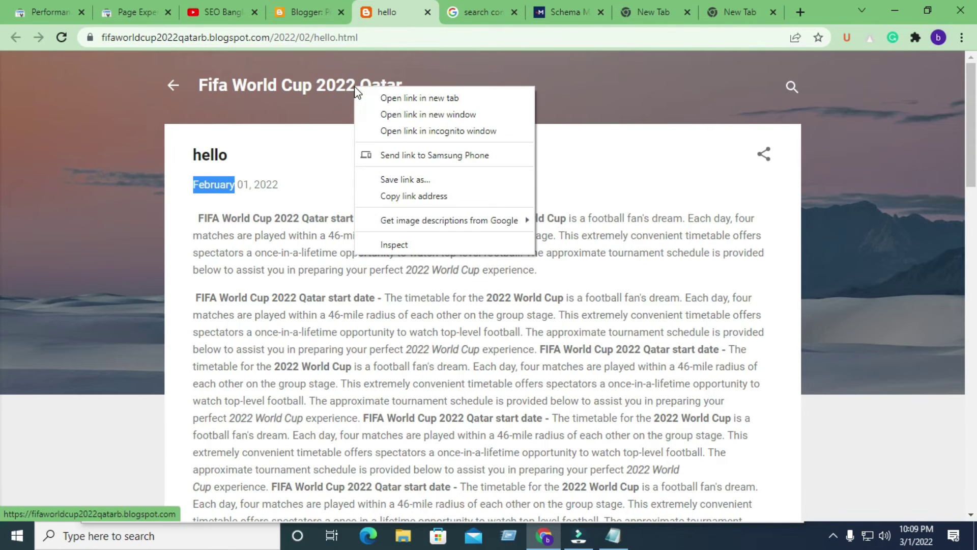
click(414, 197)
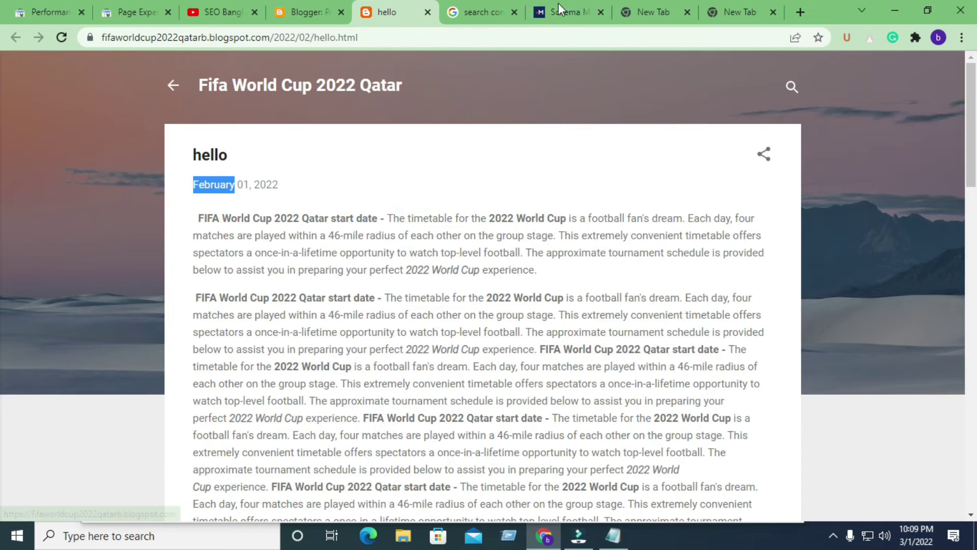
click(560, 11)
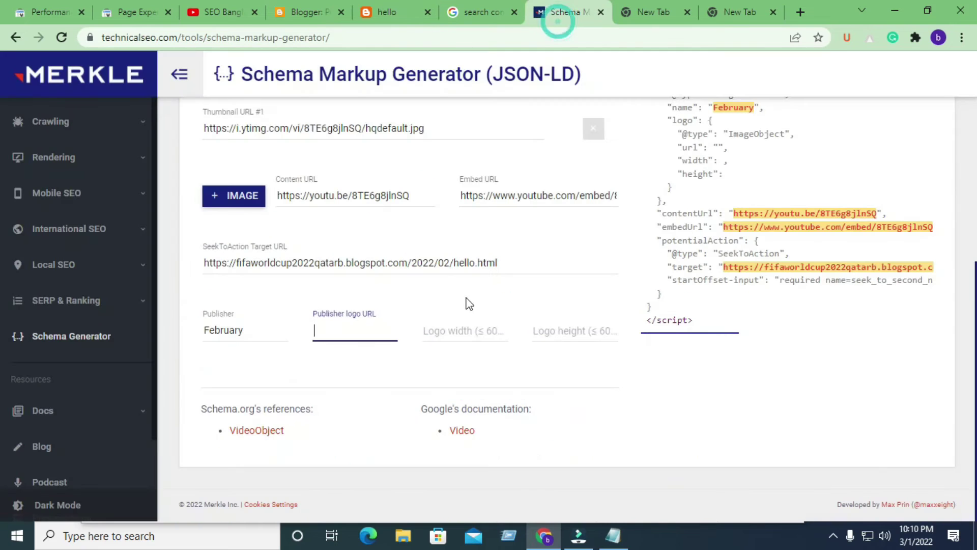
click(343, 337)
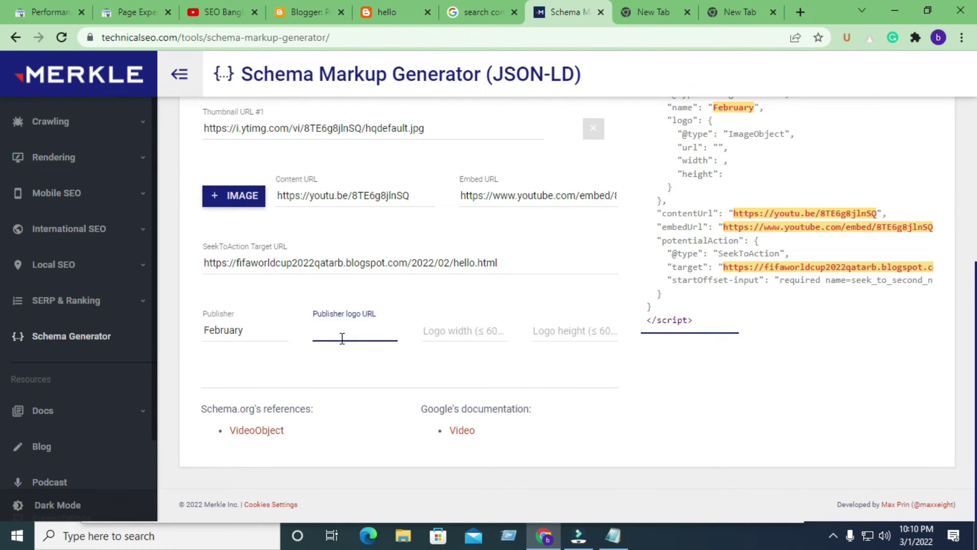
right_click(343, 337)
click(377, 200)
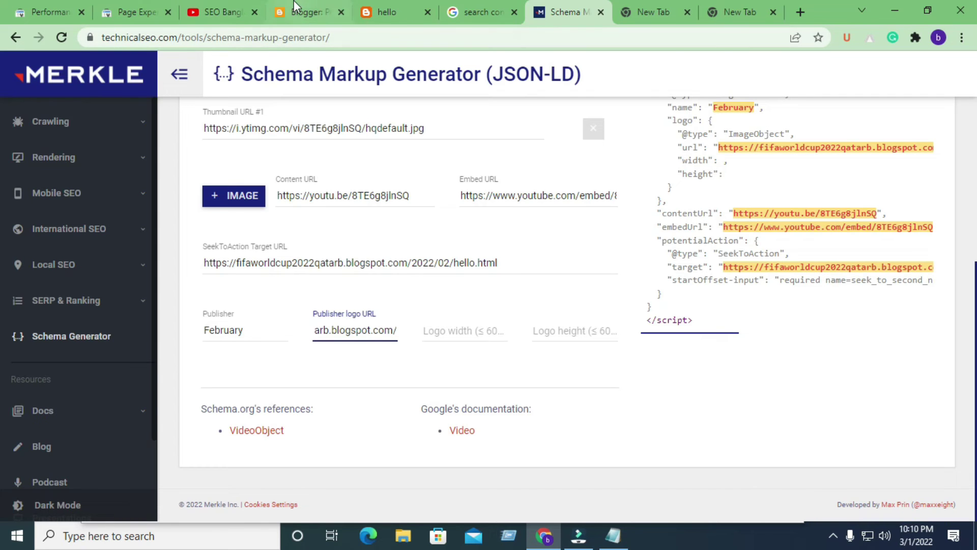
click(306, 12)
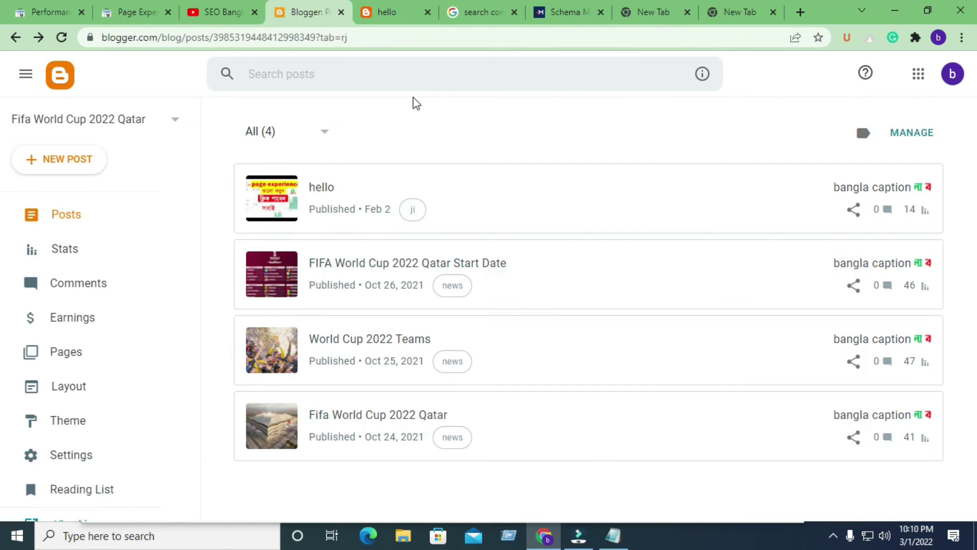
click(377, 10)
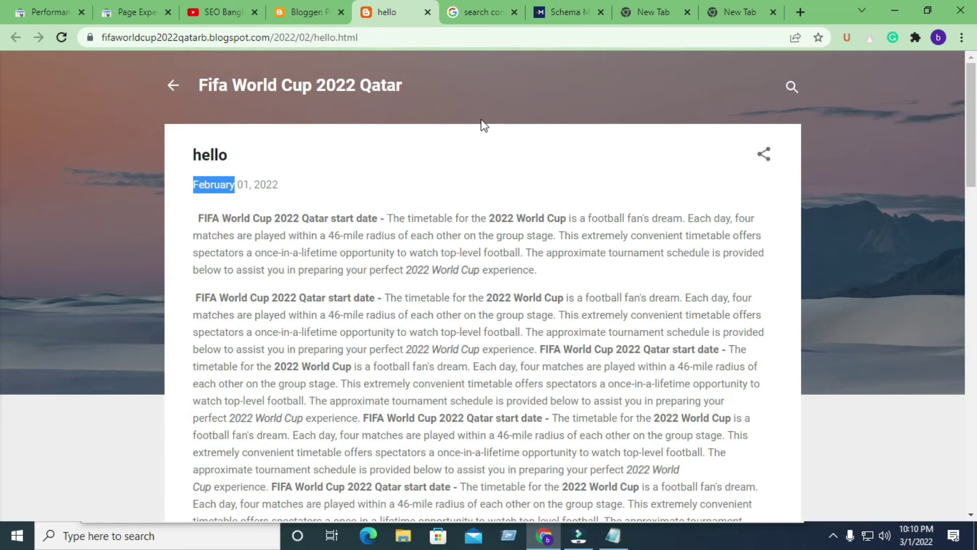
click(559, 11)
Set the publisher logo's width to 175 and its height to 55 in the schema form.
click(443, 336)
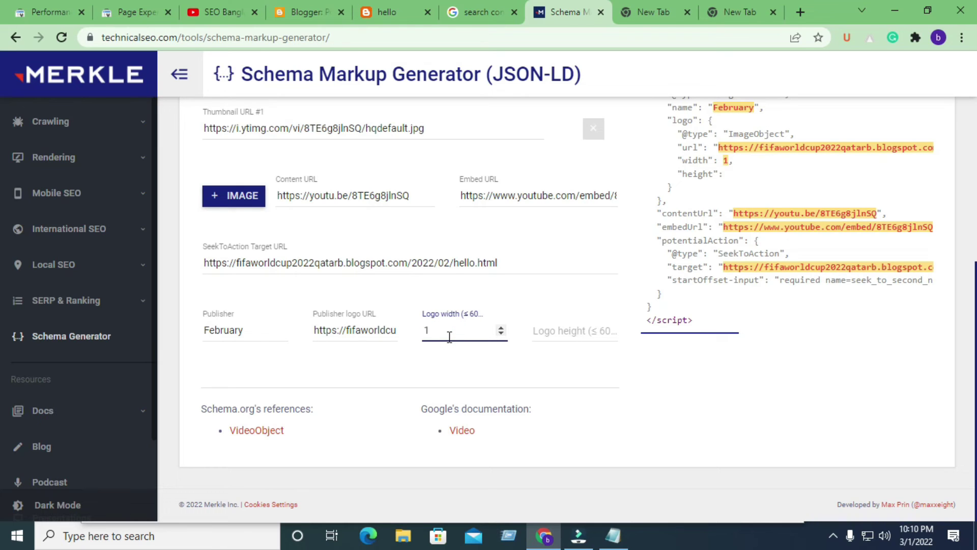
click(564, 333)
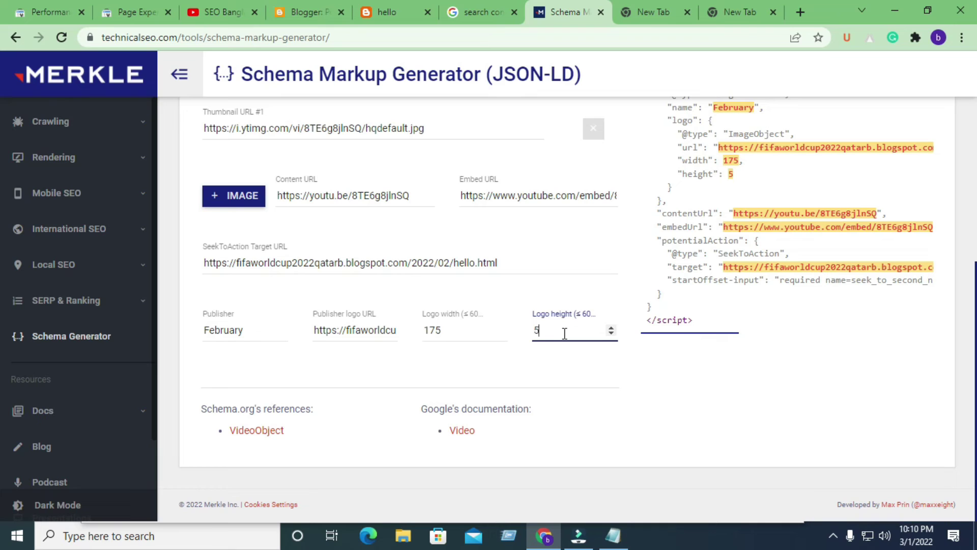
double_click(453, 331)
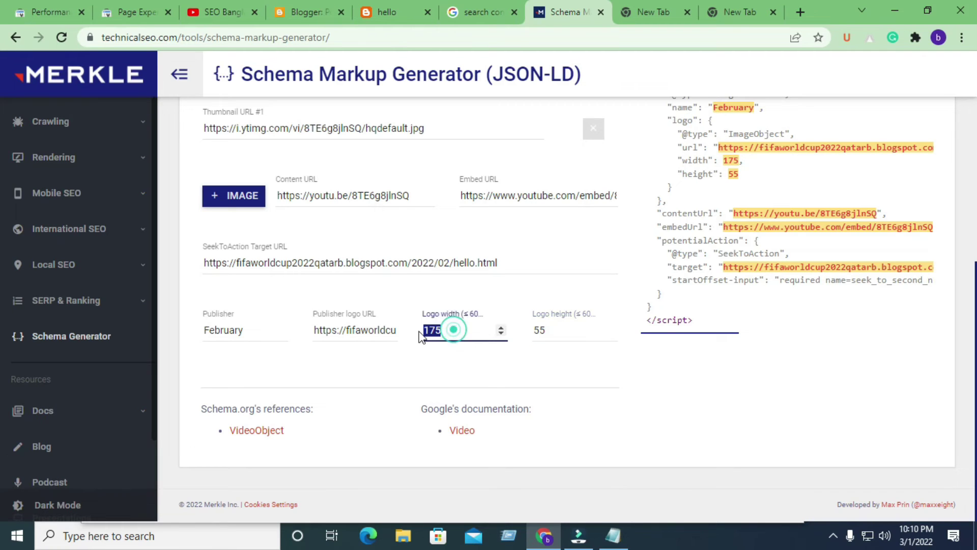
double_click(555, 331)
click(651, 371)
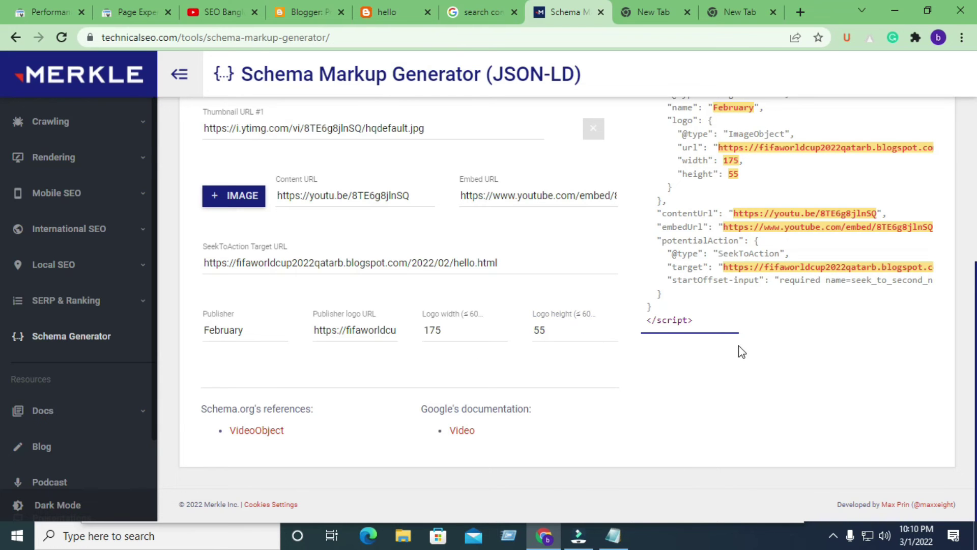
Copy the completed Video JSON-LD markup to the clipboard and open a new browser tab.
scroll(741, 351, up, 6)
scroll(767, 274, down, 3)
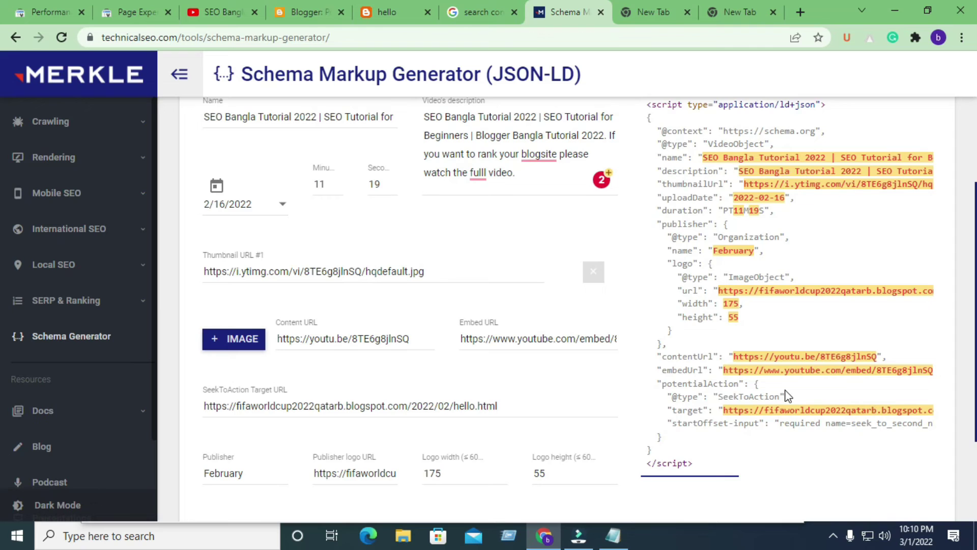
scroll(796, 374, up, 3)
click(892, 191)
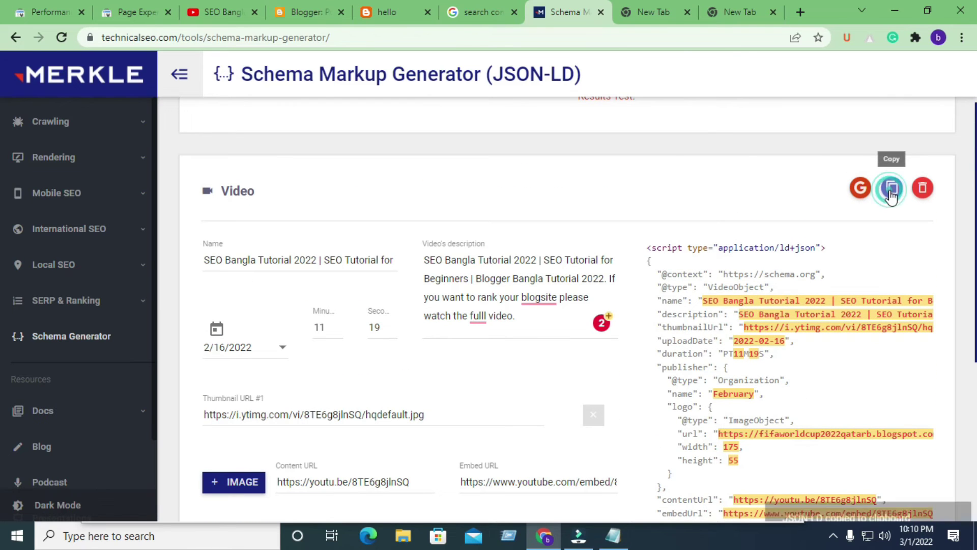
click(800, 13)
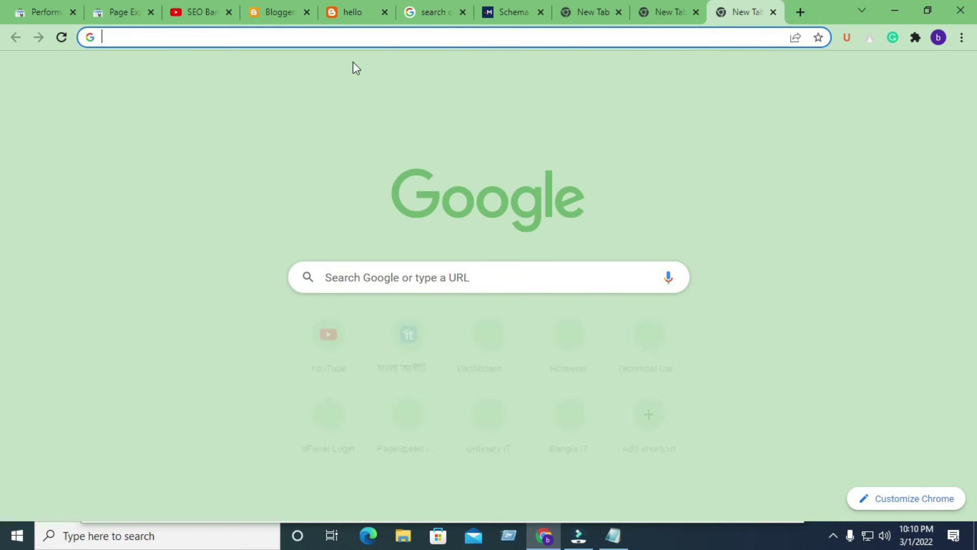
Search Google for rich results test and open the Rich Results Test page of Google Search Console.
click(346, 12)
click(725, 16)
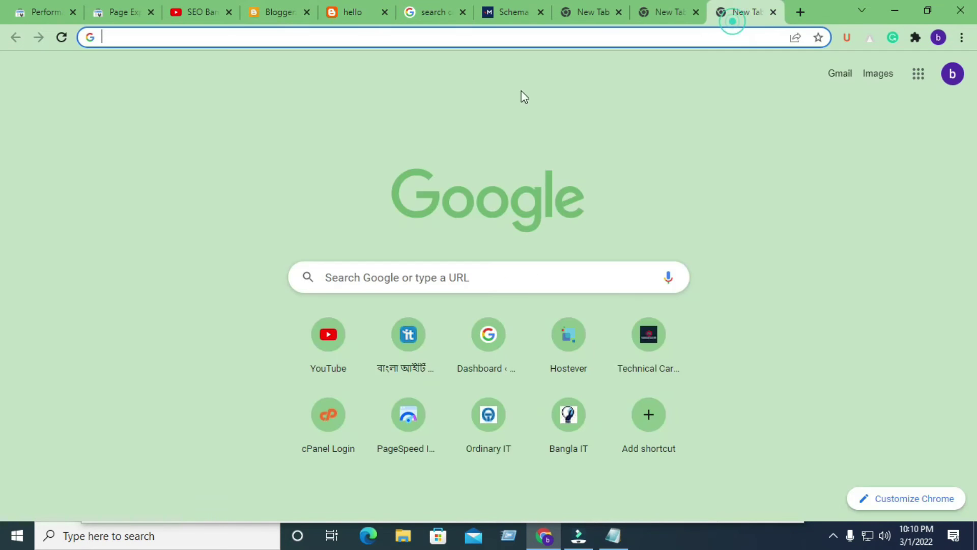
click(368, 275)
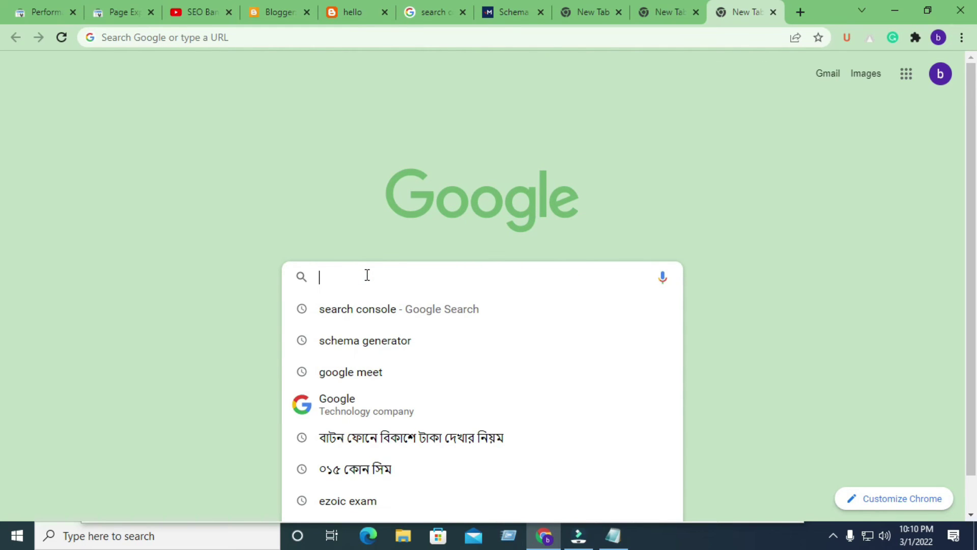
text(rich)
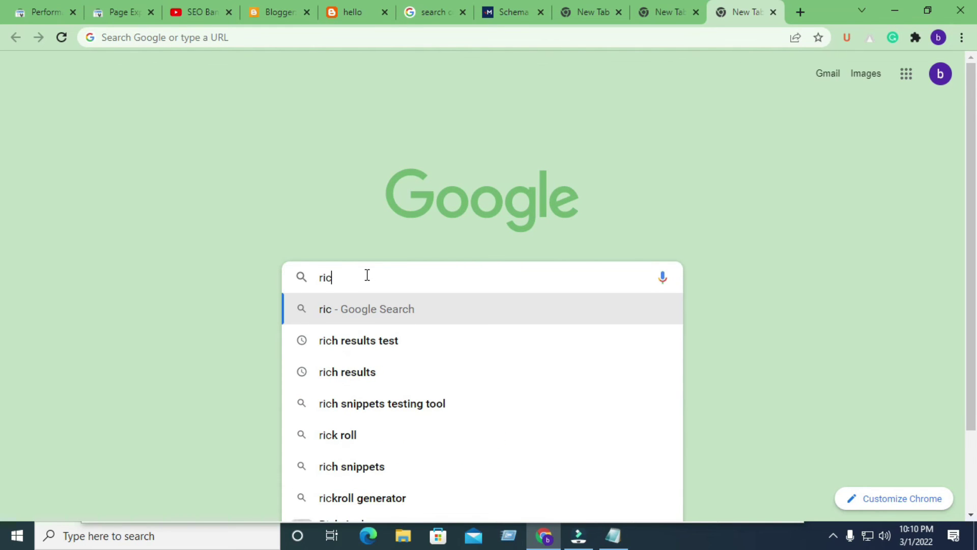
click(384, 340)
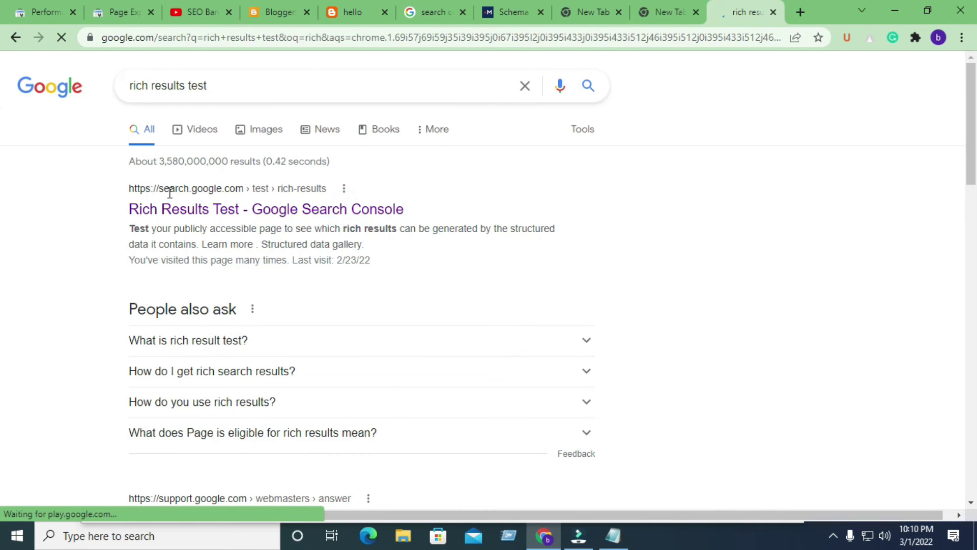
click(247, 207)
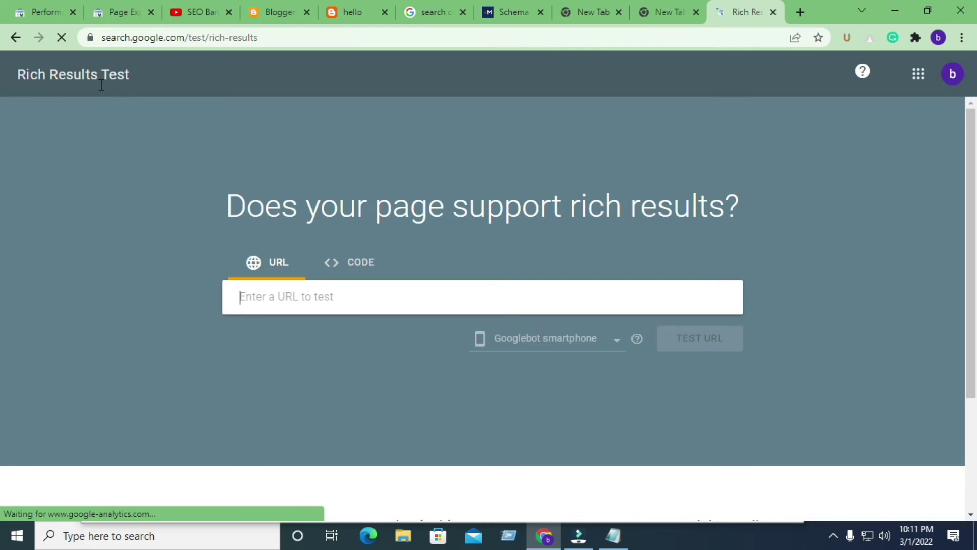
Paste the copied Video JSON-LD markup as code into the Rich Results Test and run the test.
click(355, 268)
right_click(384, 386)
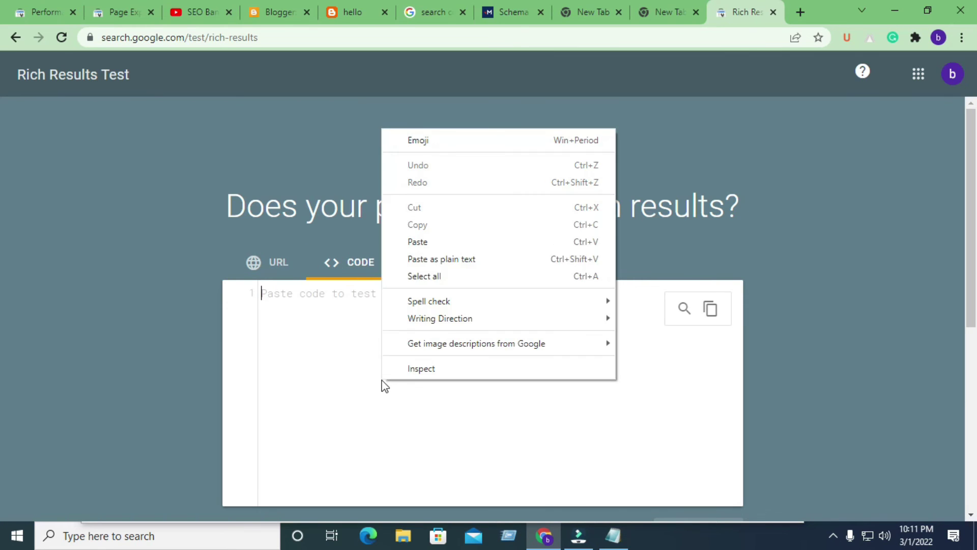
click(425, 244)
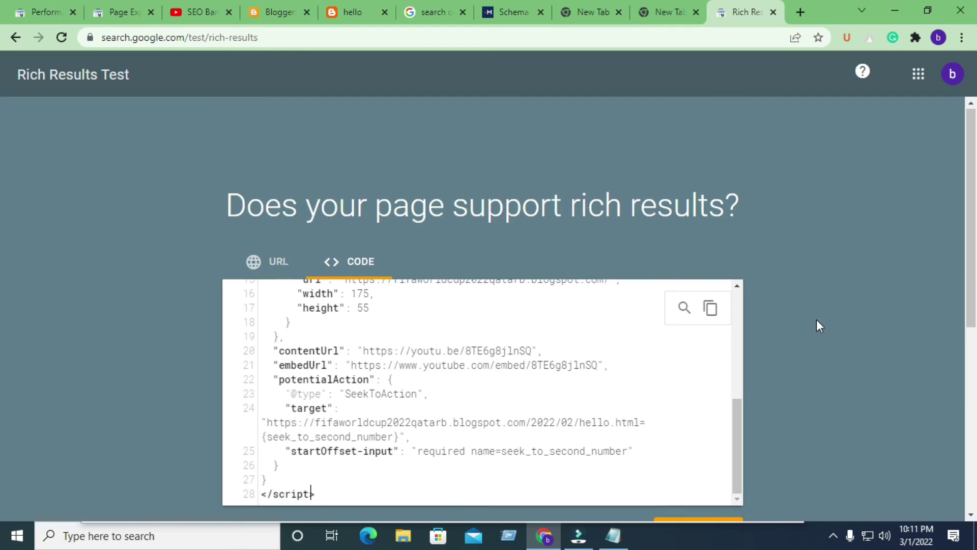
scroll(816, 320, down, 4)
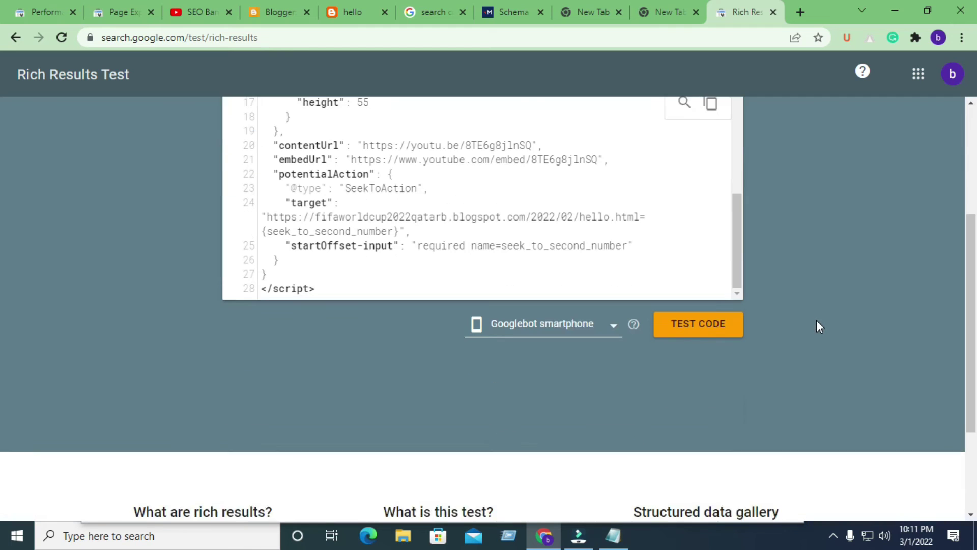
click(705, 329)
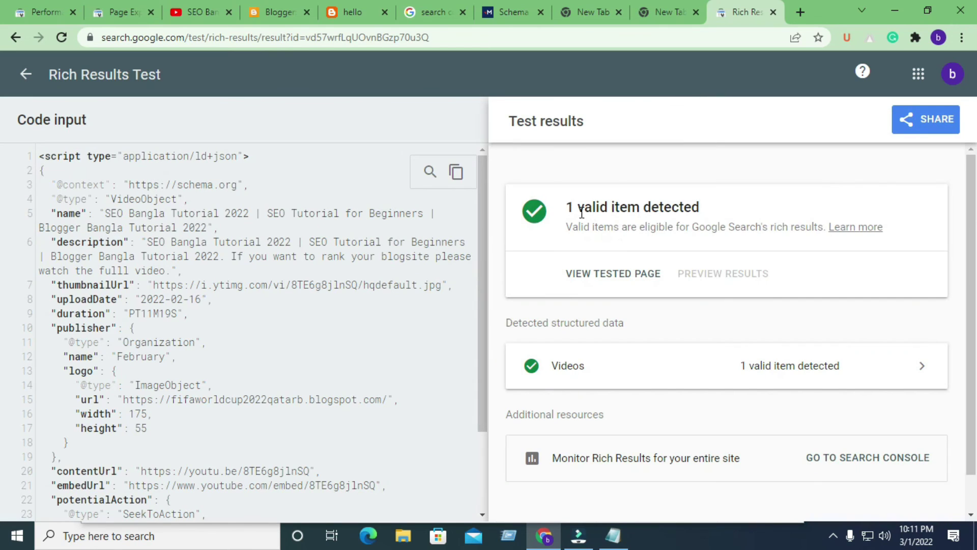
Examine the test results and the tested code, comparing it with the markup in the Schema Markup Generator.
drag(565, 208, 717, 212)
scroll(632, 328, down, 1)
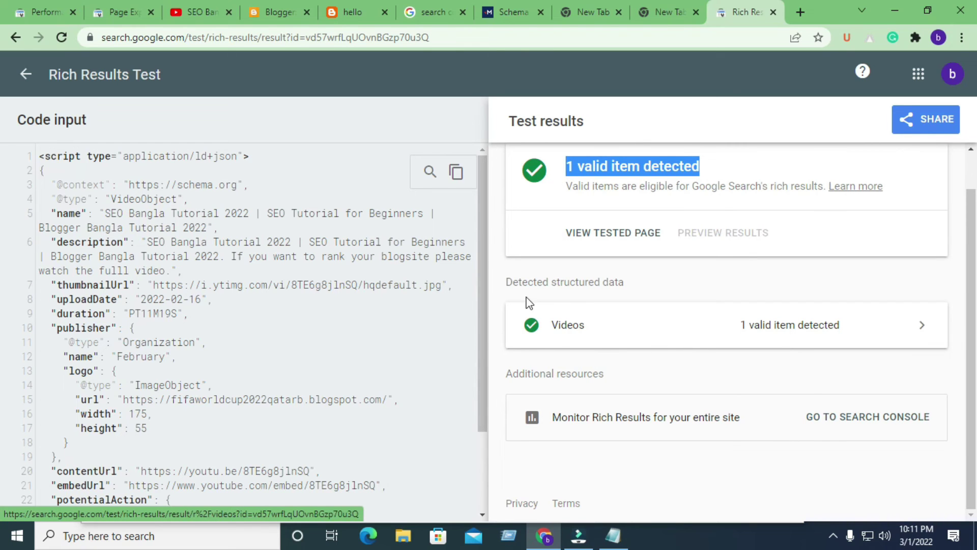
scroll(467, 299, down, 2)
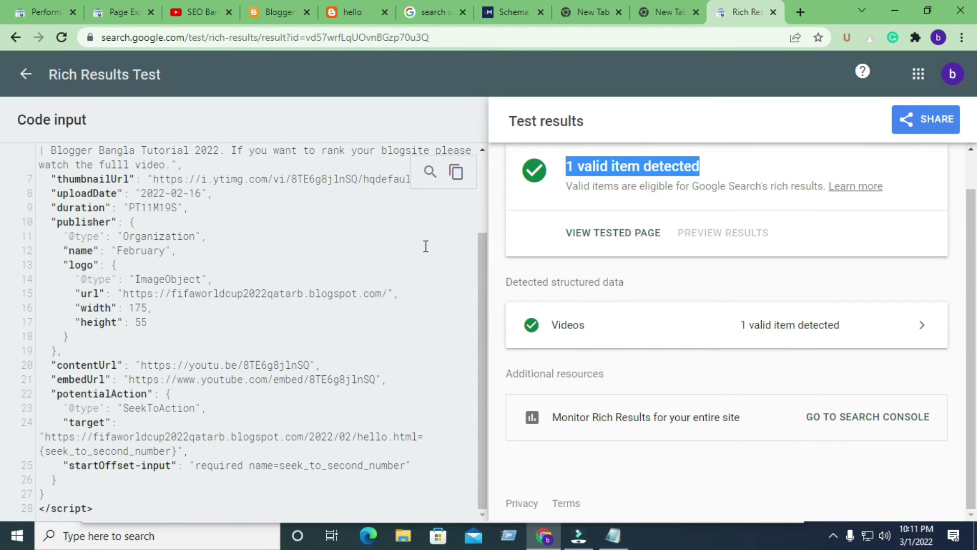
scroll(363, 294, up, 2)
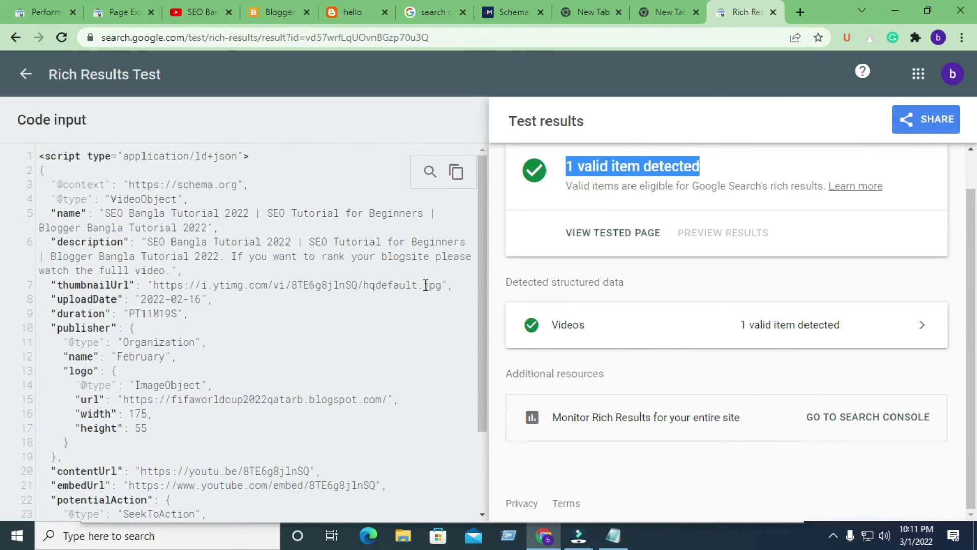
scroll(422, 294, down, 2)
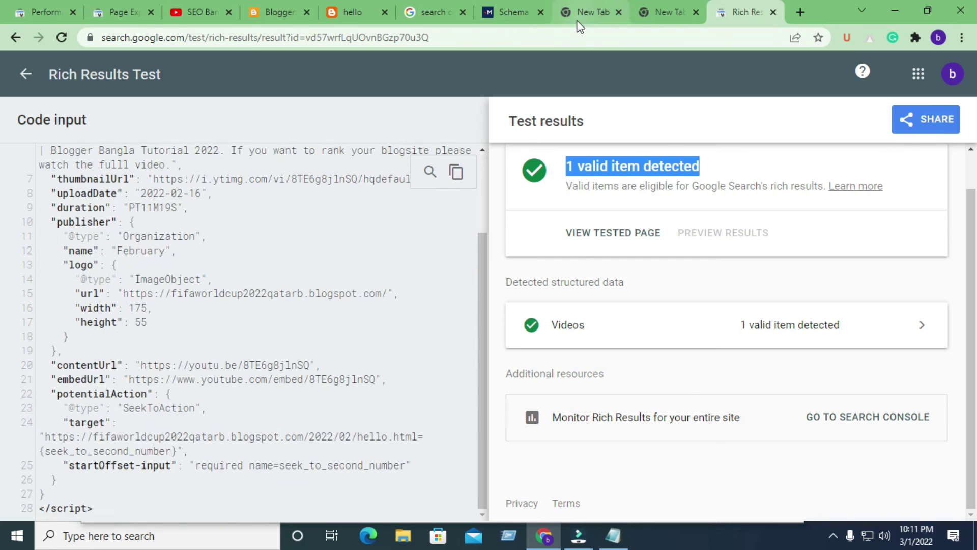
click(513, 14)
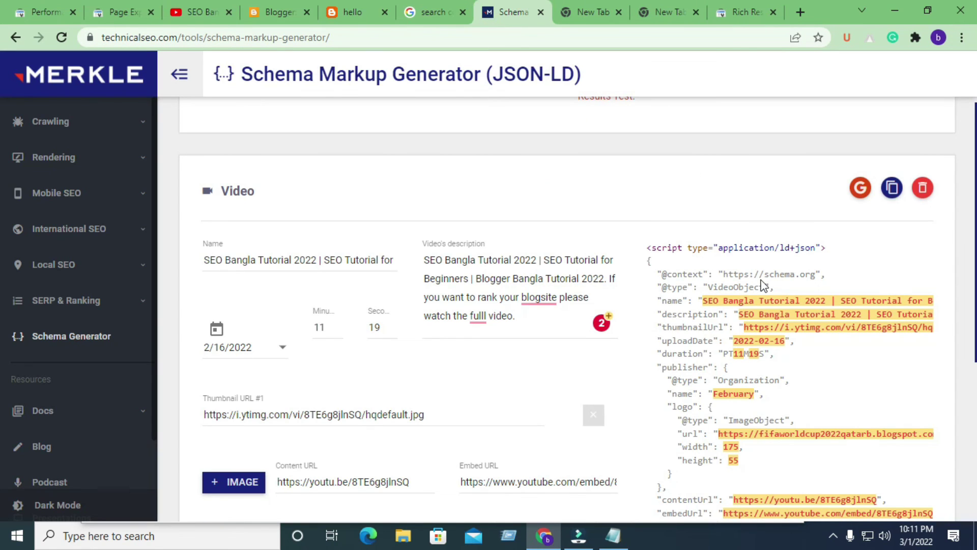
click(742, 13)
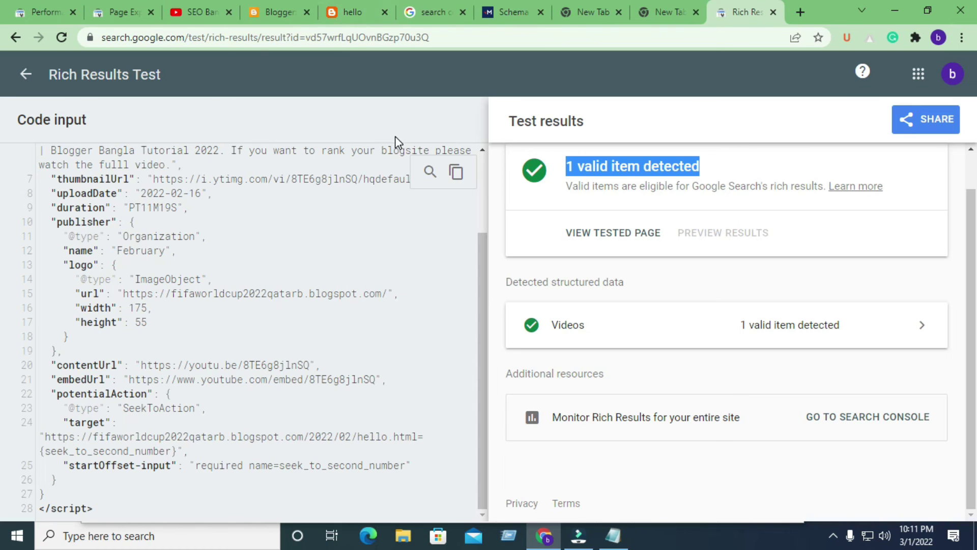
click(643, 261)
scroll(777, 255, down, 1)
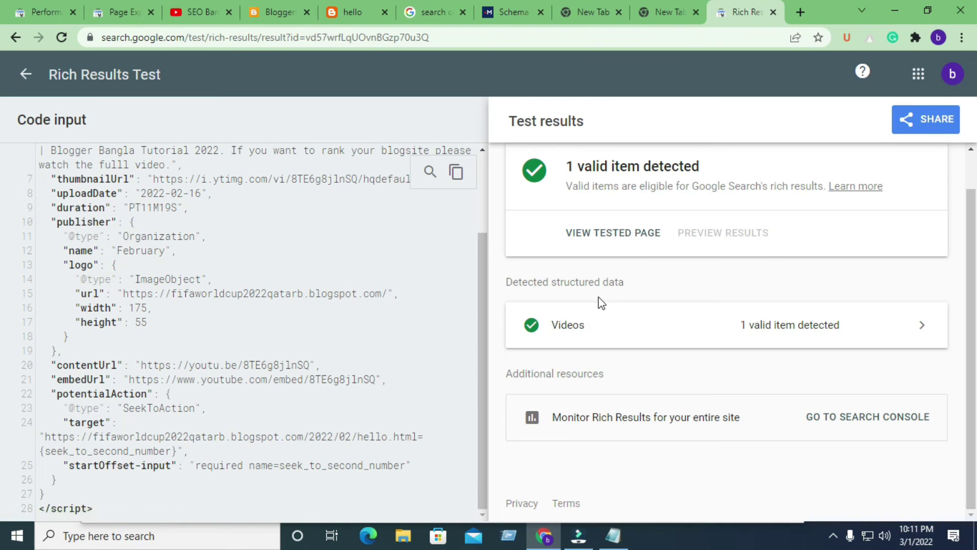
Return to the Blogger post list and open the hello post for editing.
click(661, 8)
click(597, 9)
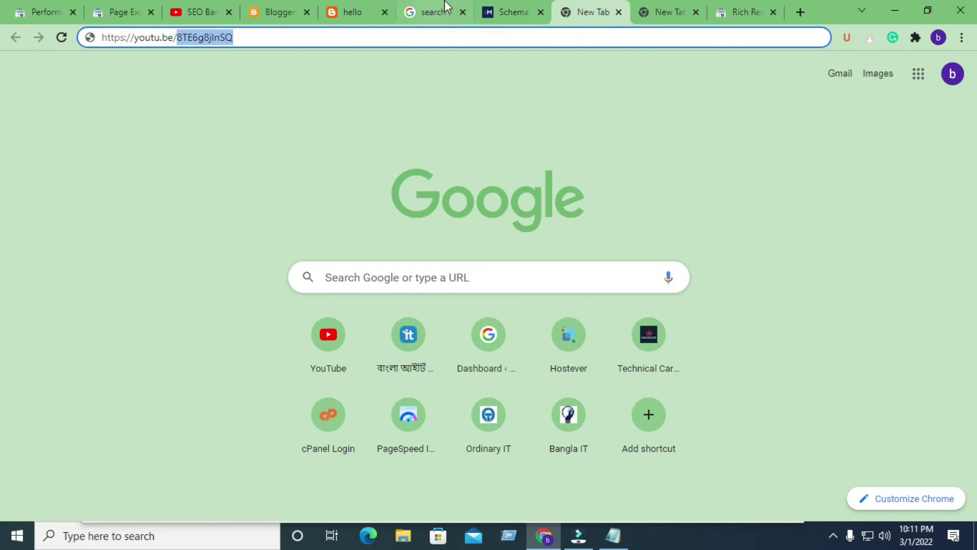
click(502, 10)
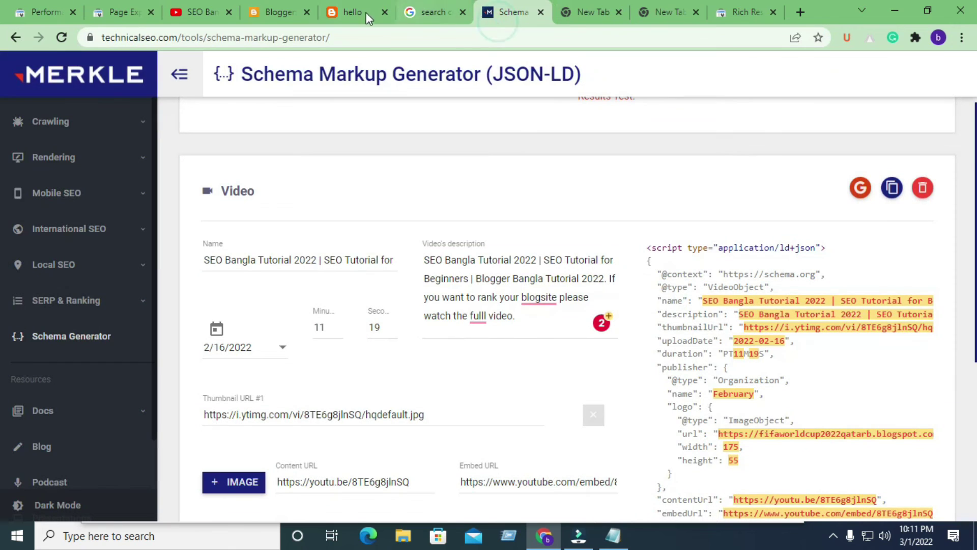
click(296, 7)
click(454, 201)
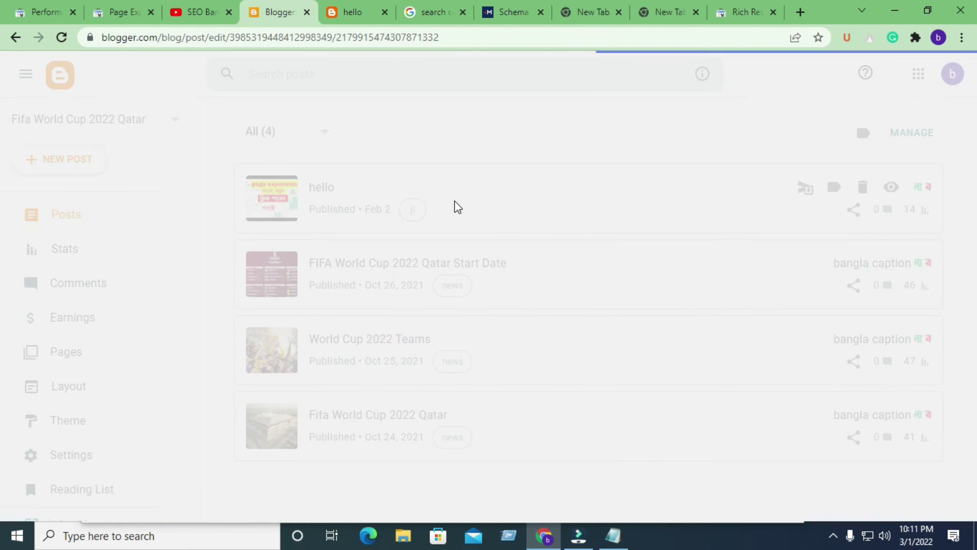
Show the hello post in HTML view and start a new line below the YouTube iframe code.
click(21, 169)
click(67, 149)
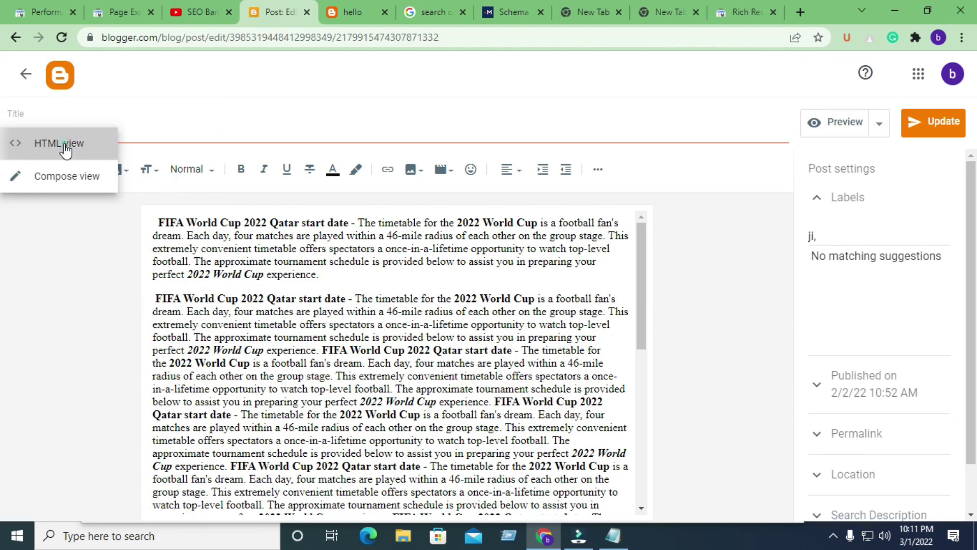
click(621, 481)
key(Return)
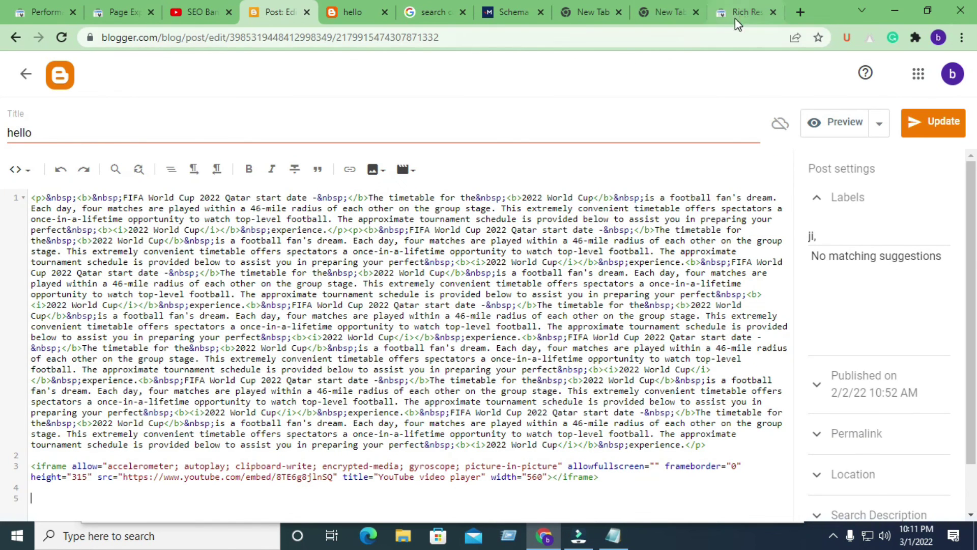
Copy the Video JSON-LD markup from the Schema Markup Generator again and paste it below the iframe code in the hello post.
click(517, 14)
click(892, 188)
click(283, 8)
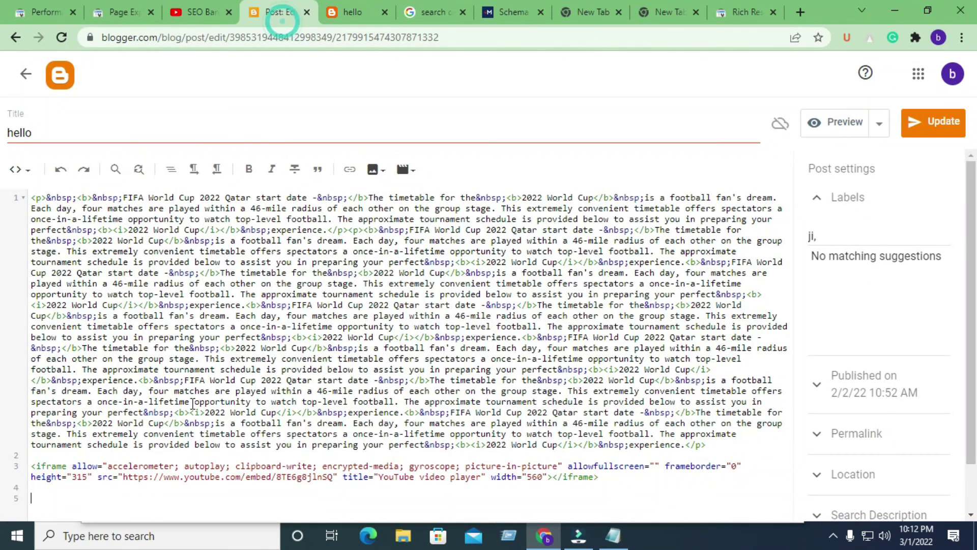
right_click(104, 494)
click(152, 356)
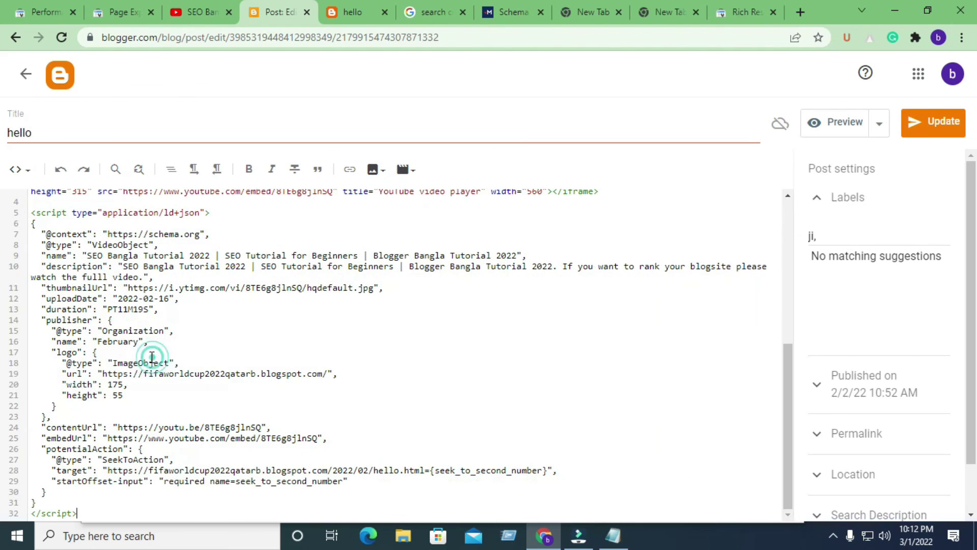
Update the hello post with the added markup and return its editor to Compose view.
click(927, 131)
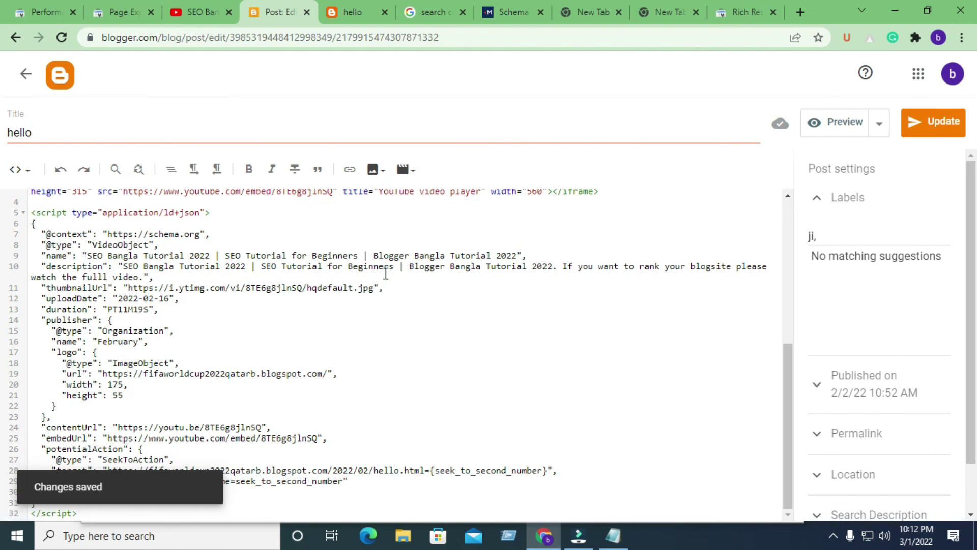
click(23, 169)
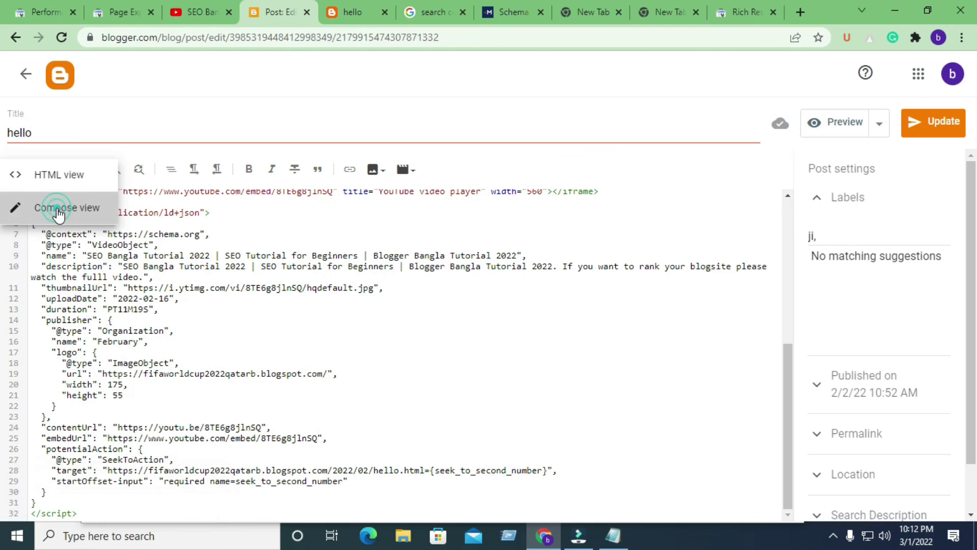
click(28, 209)
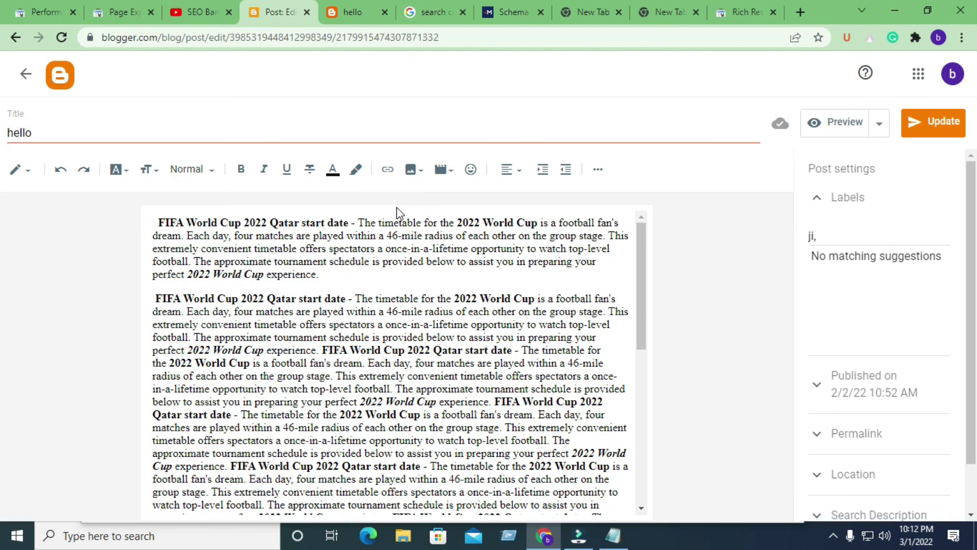
Check the embedded YouTube video on the published hello post page.
click(347, 10)
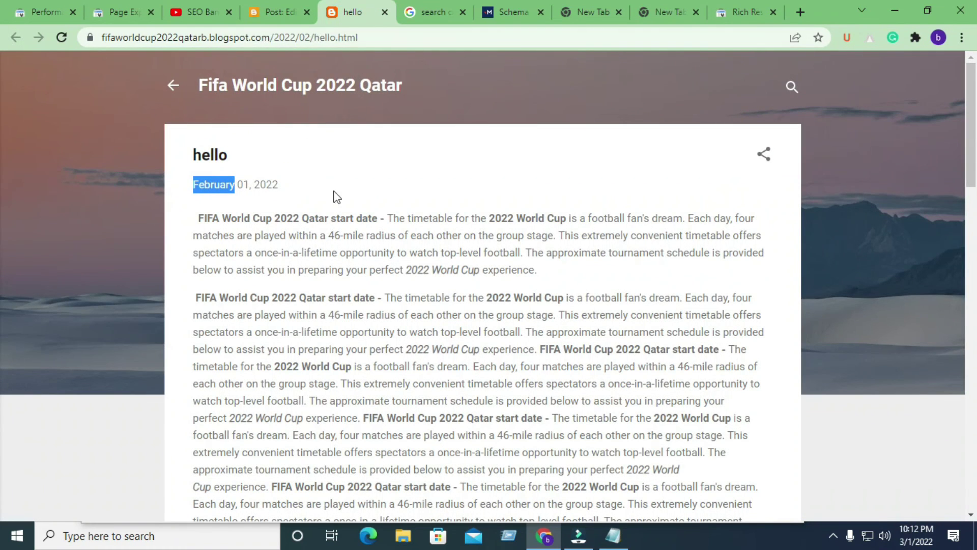
scroll(435, 188, down, 8)
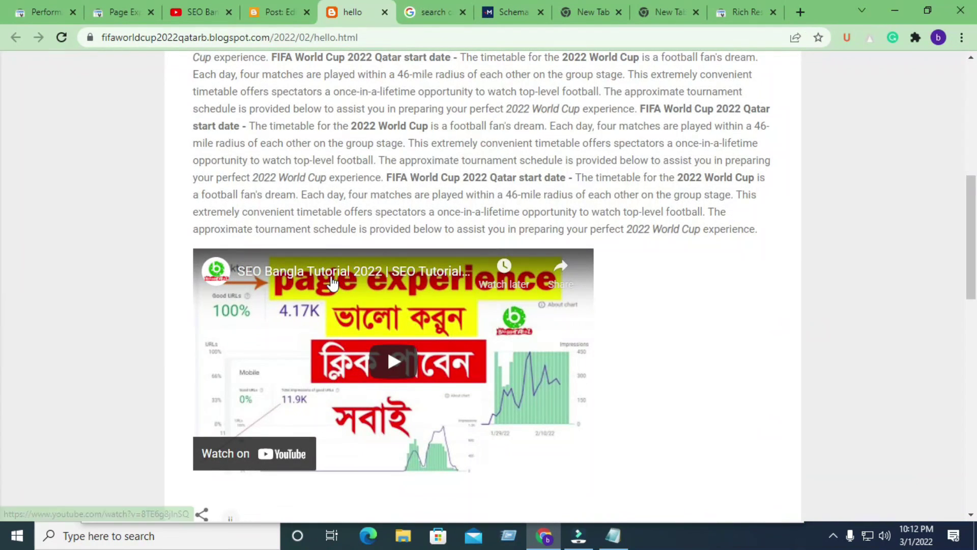